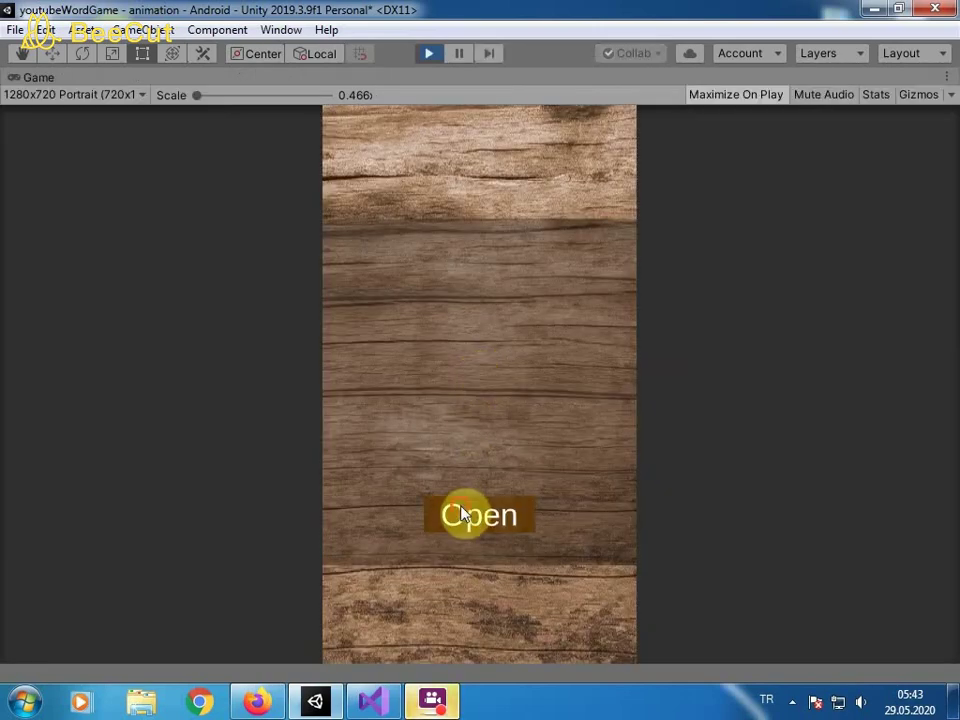
In Play mode, slide the wood panel open and closed twice with the Open and Close buttons, then stop playing
left_click(466, 514)
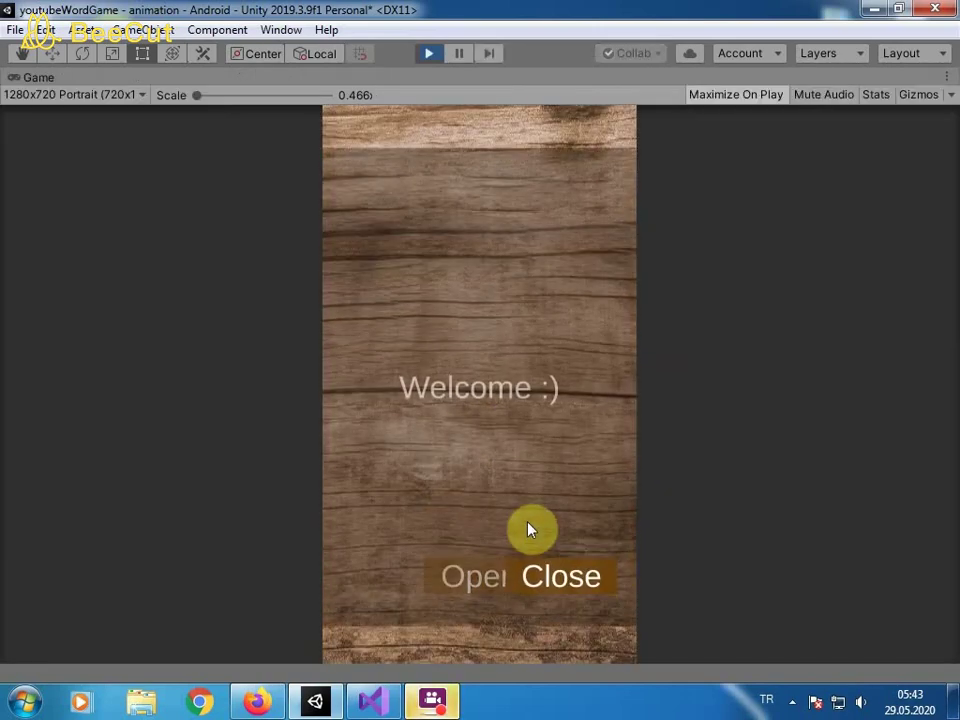
left_click(525, 628)
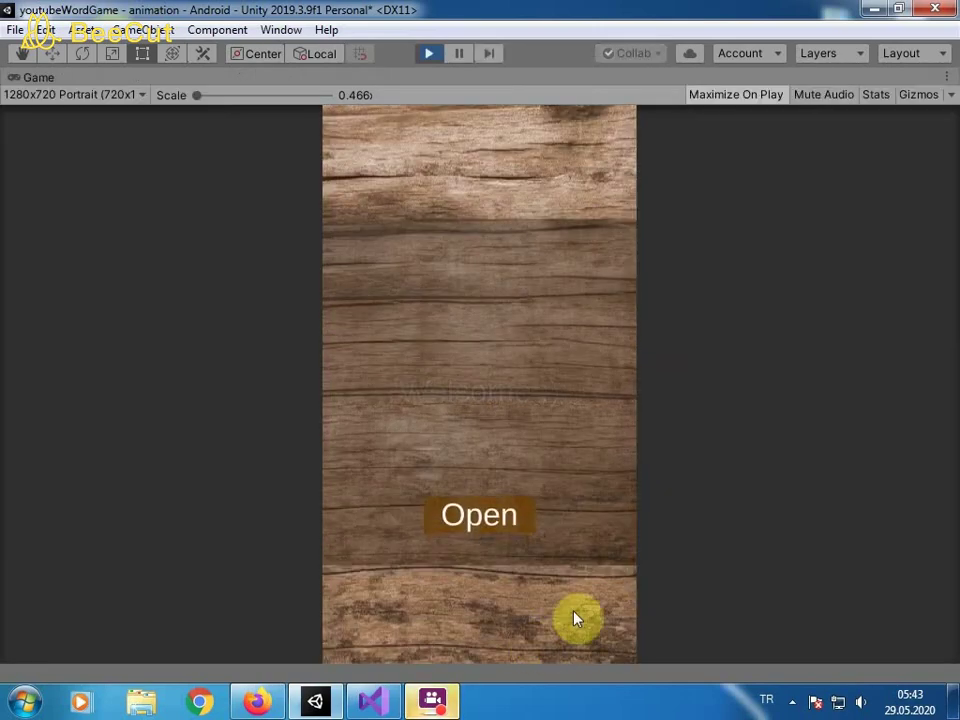
left_click(503, 533)
left_click(540, 625)
left_click(428, 53)
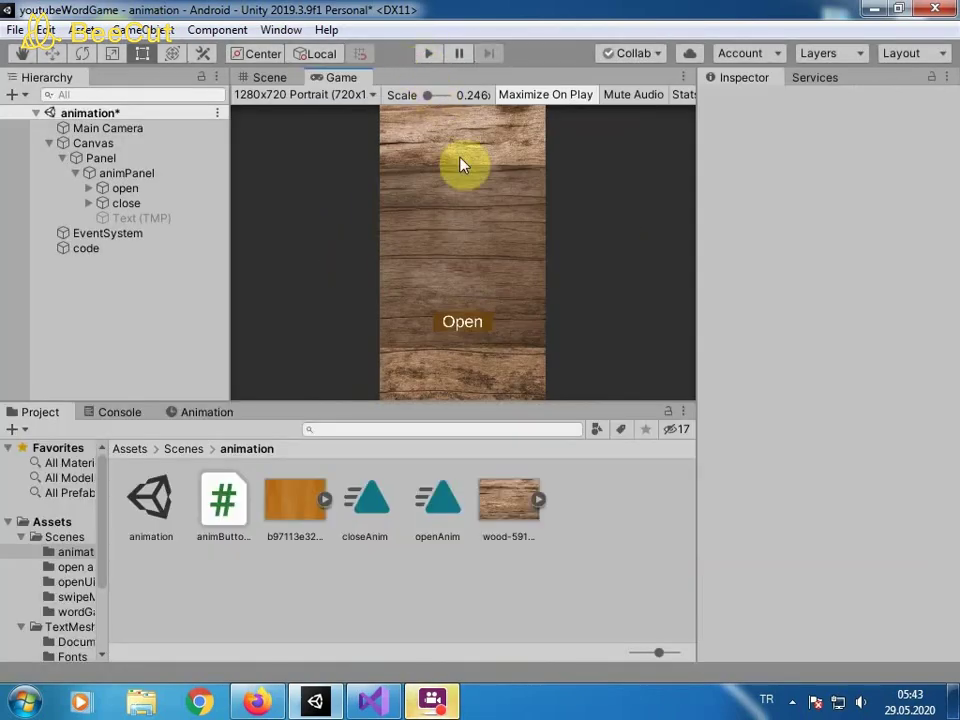
left_click(432, 701)
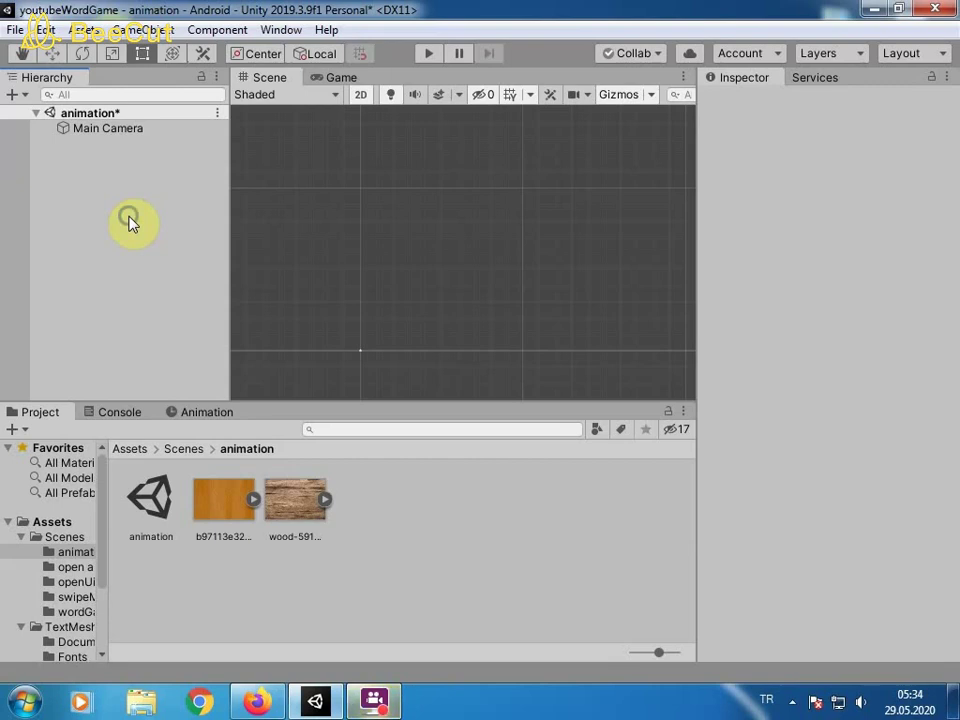
Add a UI Panel under a new Canvas and set its Source Image to the wood-591631 texture
right_click(130, 217)
mouse_move(220, 540)
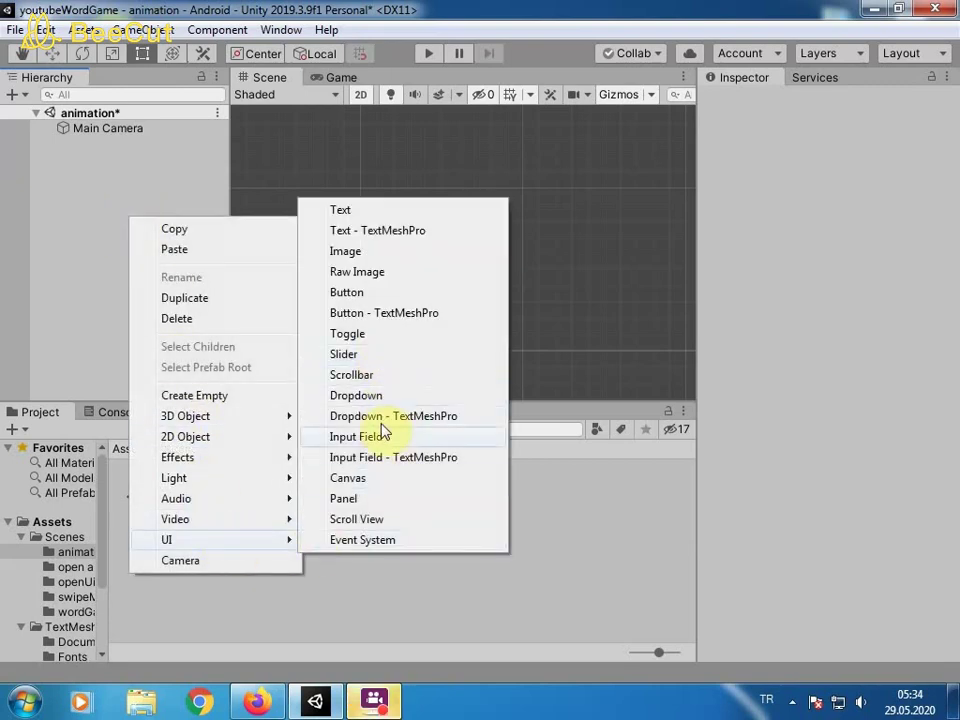
left_click(385, 498)
left_click_drag(295, 500, 855, 340)
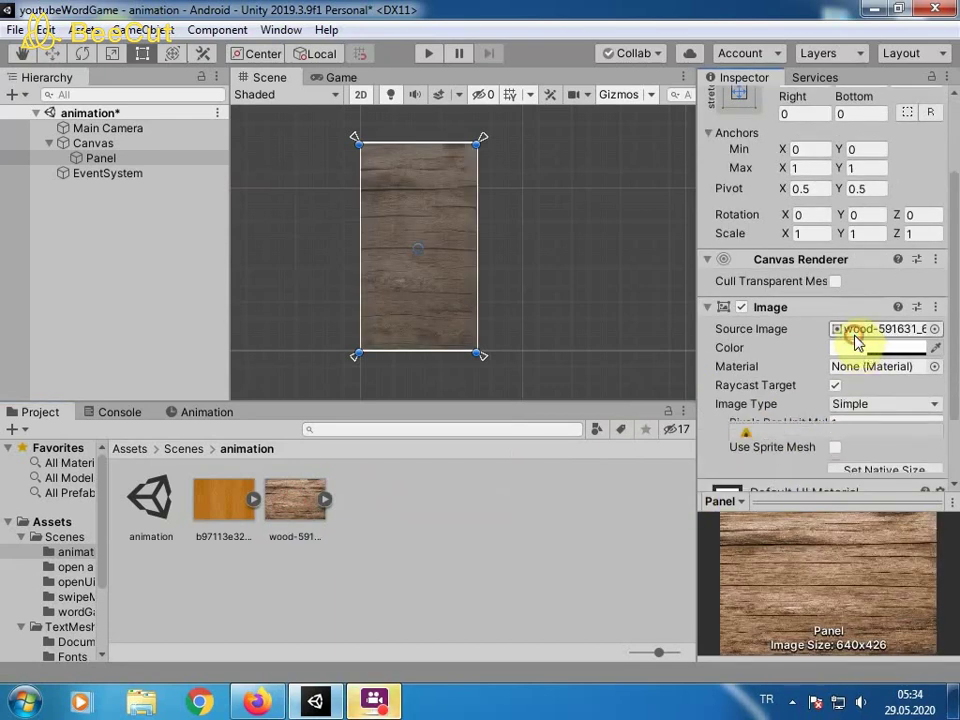
Set the panel's colour Alpha to 255 and reselect the Panel
left_click(849, 345)
left_click_drag(670, 558, 806, 415)
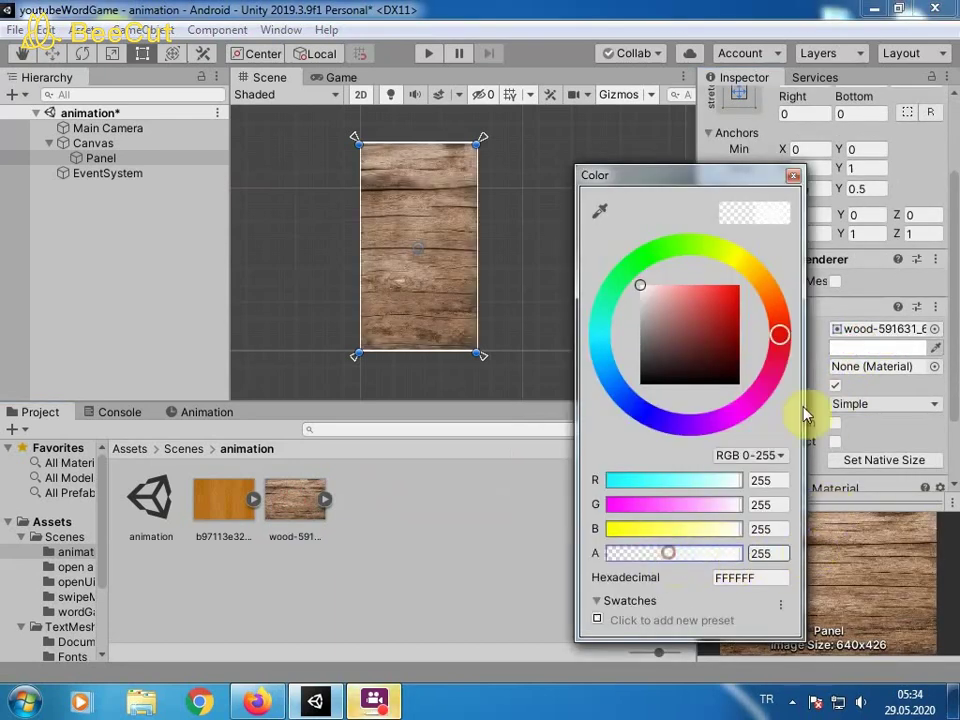
right_click(130, 160)
left_click(113, 162)
Add a child Panel inside the first Panel, anchored from Min Y 0.1768 to Max Y 0.7959
right_click(113, 160)
mouse_move(222, 484)
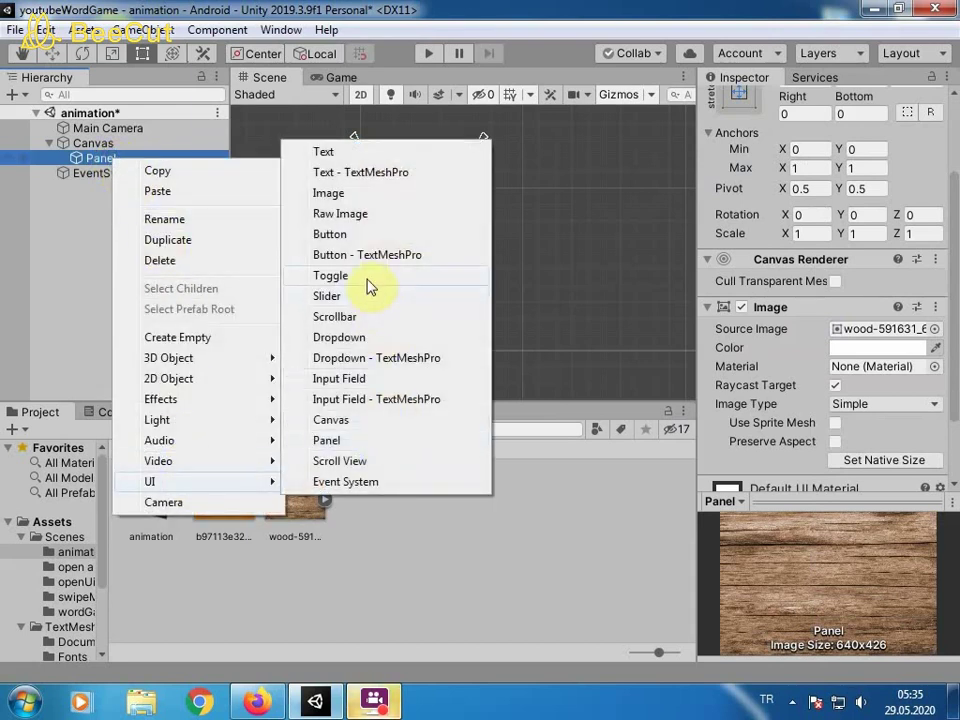
left_click(327, 440)
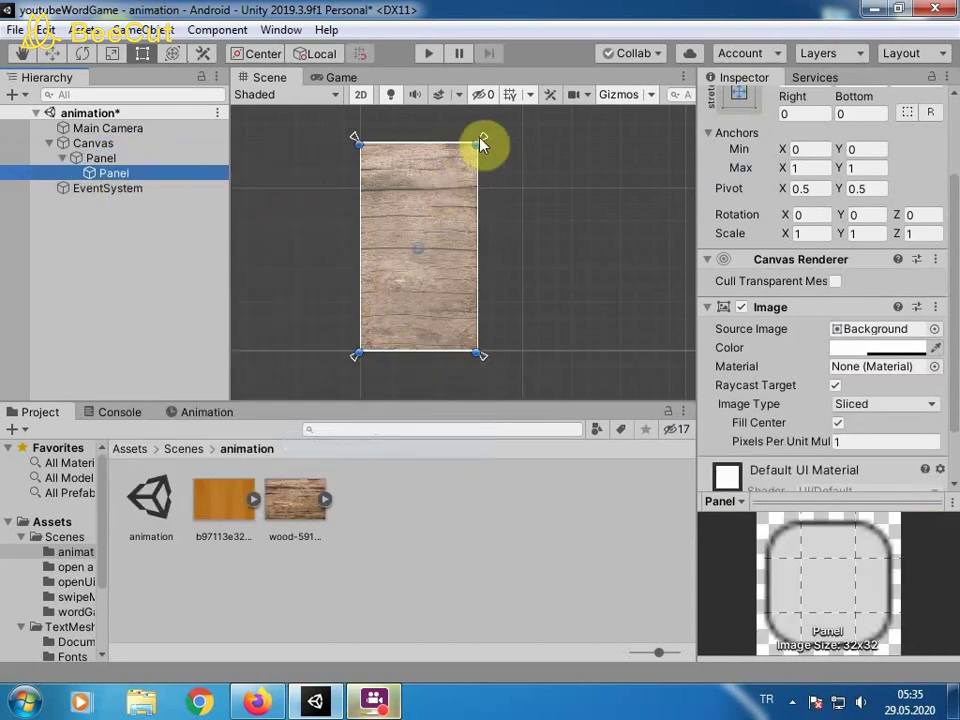
left_click_drag(484, 140, 485, 182)
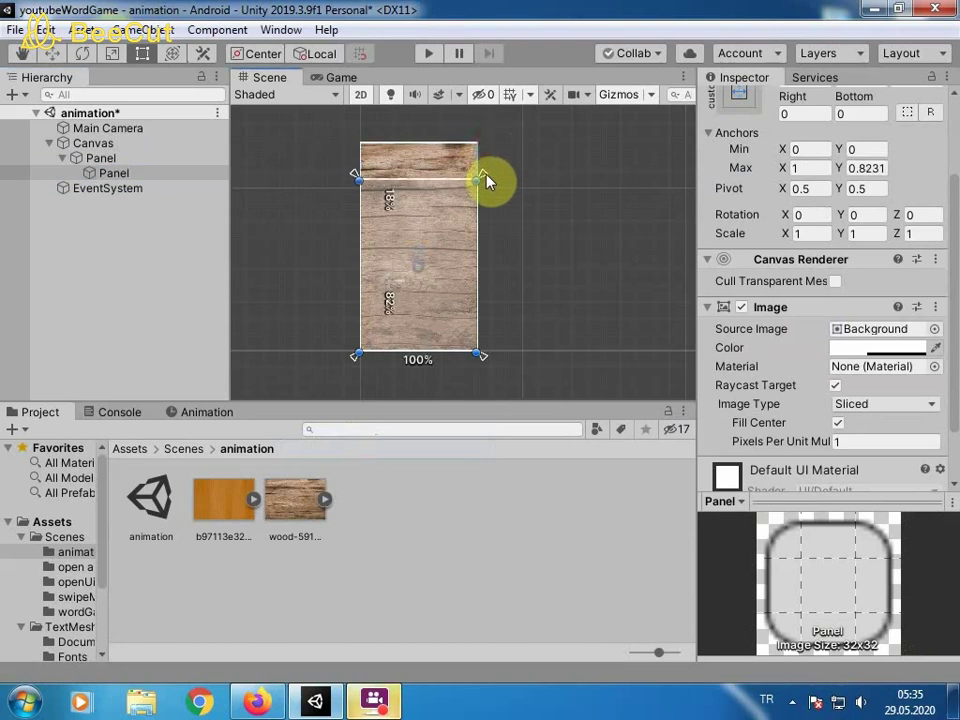
mouse_move(485, 358)
left_mouse_down()
mouse_move(483, 314)
mouse_move(484, 325)
left_mouse_up()
Give the inner panel the wood texture tinted grey 9A9A9A at alpha 168, previewing it in the Game view
mouse_move(290, 497)
left_mouse_down()
mouse_move(417, 479)
mouse_move(860, 329)
left_mouse_up()
left_click(853, 347)
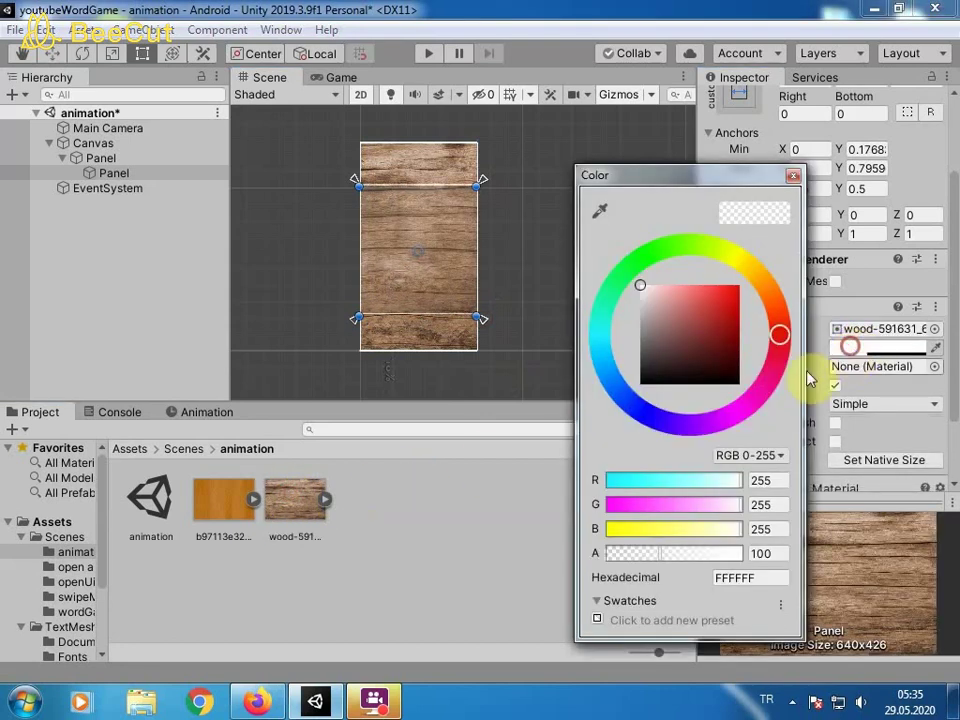
left_click_drag(651, 322, 640, 333)
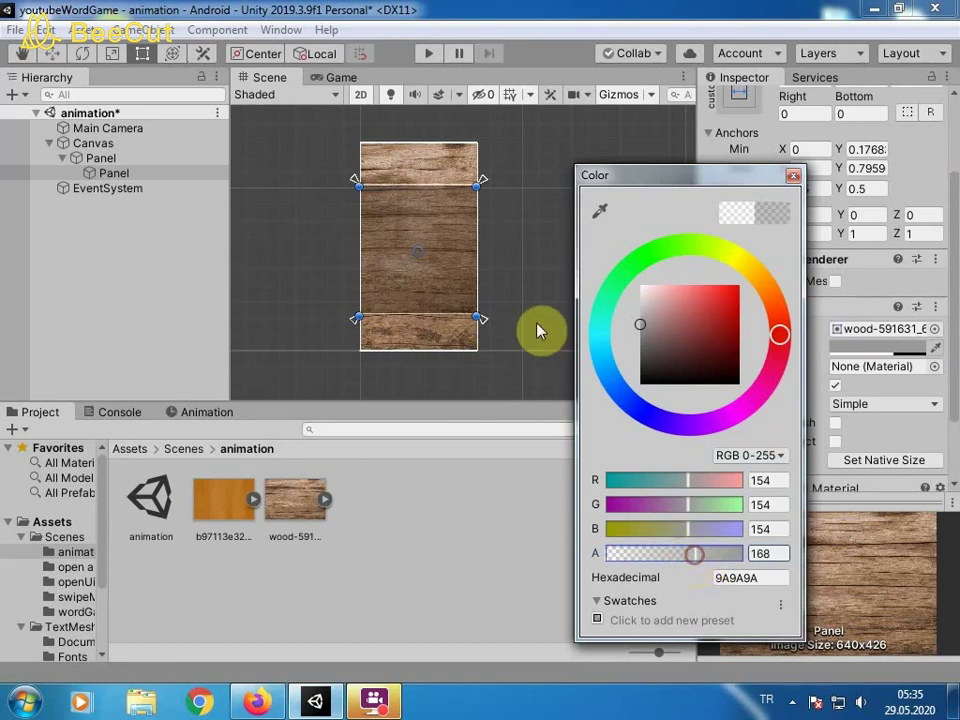
left_click(335, 77)
left_click(266, 77)
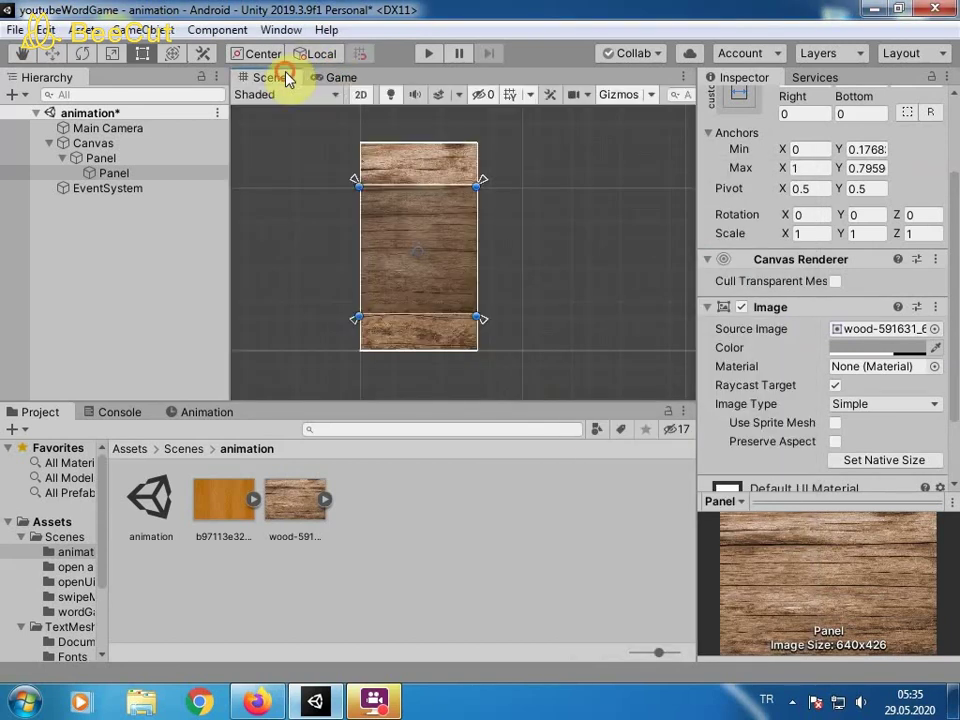
right_click(148, 173)
Add a TextMeshPro button inside the inner panel and enlarge it
left_click(244, 496)
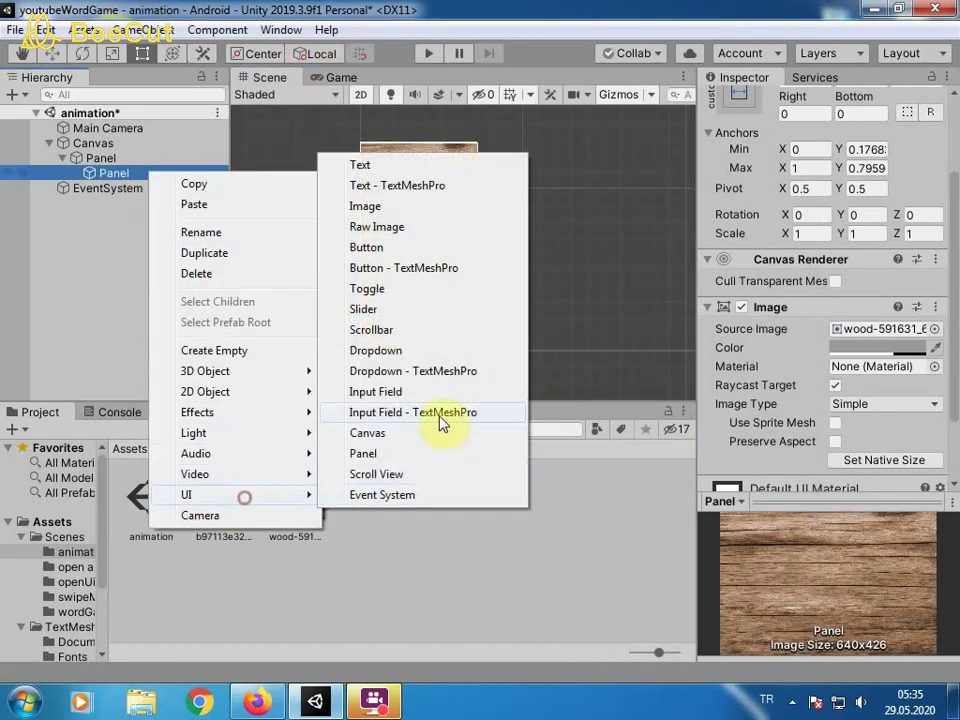
left_click(414, 268)
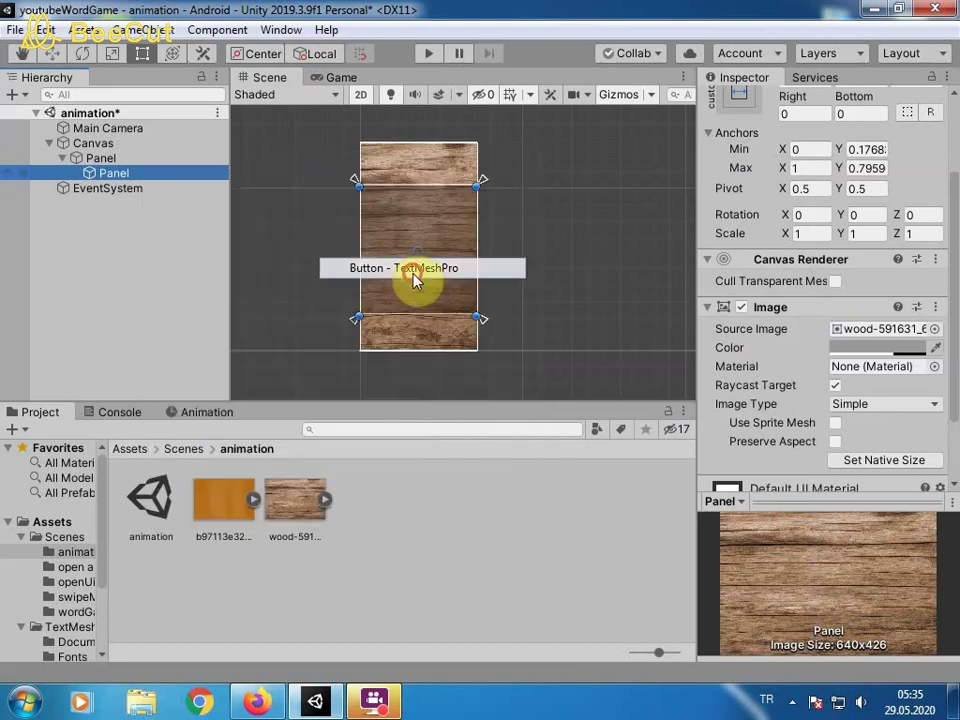
scroll(448, 234, "up", 2)
scroll(439, 214, "up", 1)
scroll(433, 264, "up", 1)
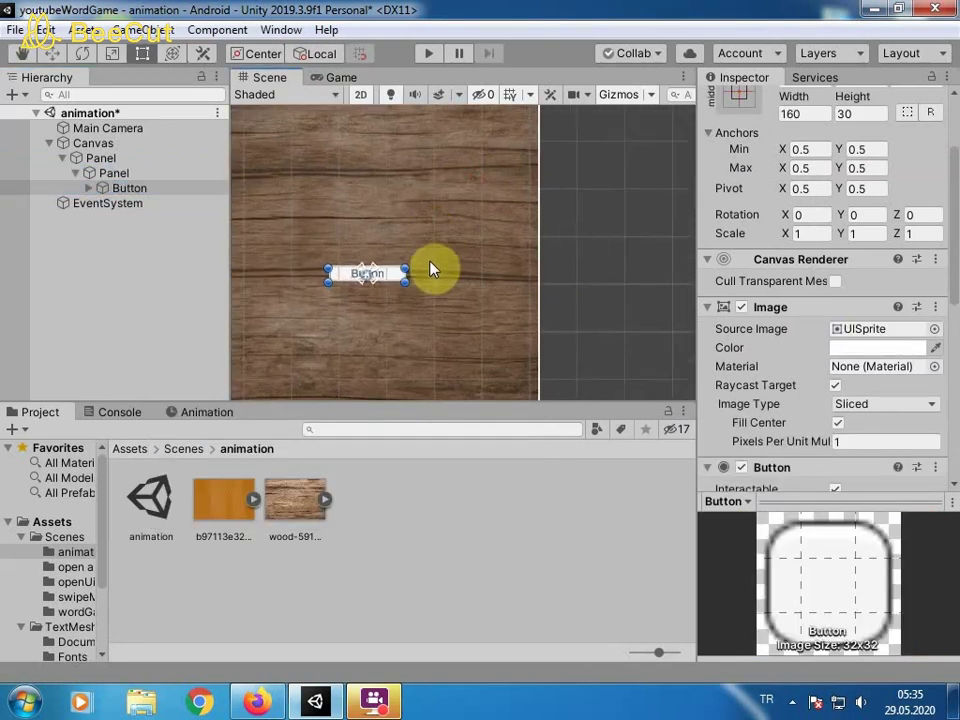
scroll(448, 224, "up", 1)
mouse_move(447, 208)
left_mouse_down()
mouse_move(484, 223)
mouse_move(446, 296)
left_mouse_up()
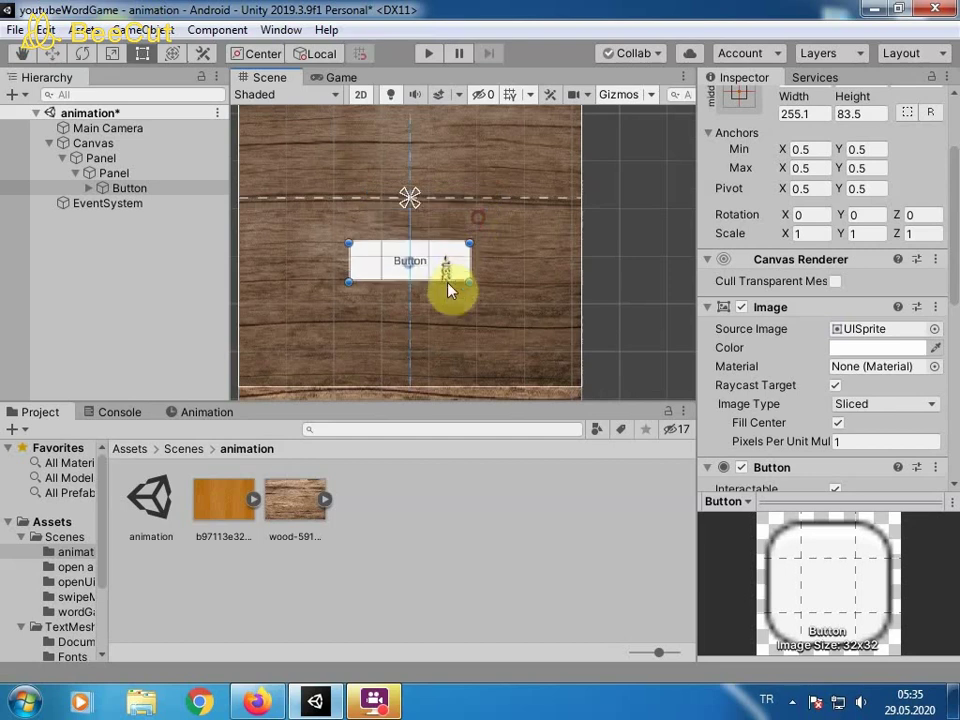
Anchor the button bottom-centre and raise it to Pos Y 116
scroll(757, 243, "up", 3)
left_click(739, 203)
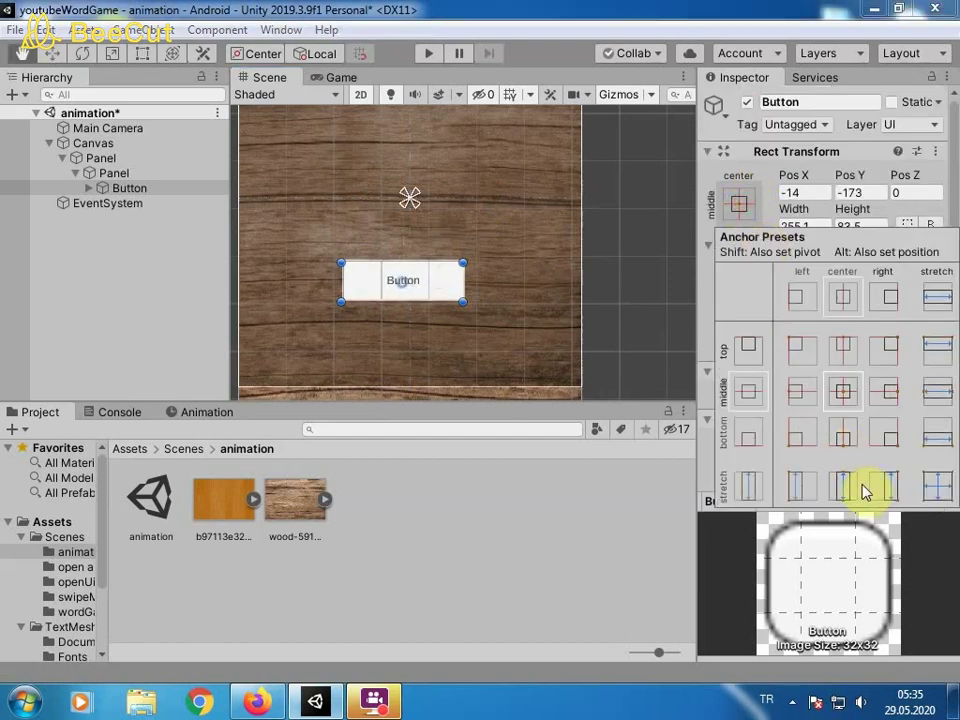
left_click(842, 432, "alt")
left_click(387, 289)
scroll(386, 270, "down", 1)
left_click_drag(433, 360, 431, 331)
Give the button the orange wood texture tinted 9D9D9D, then select its text child
left_click_drag(295, 497, 207, 517)
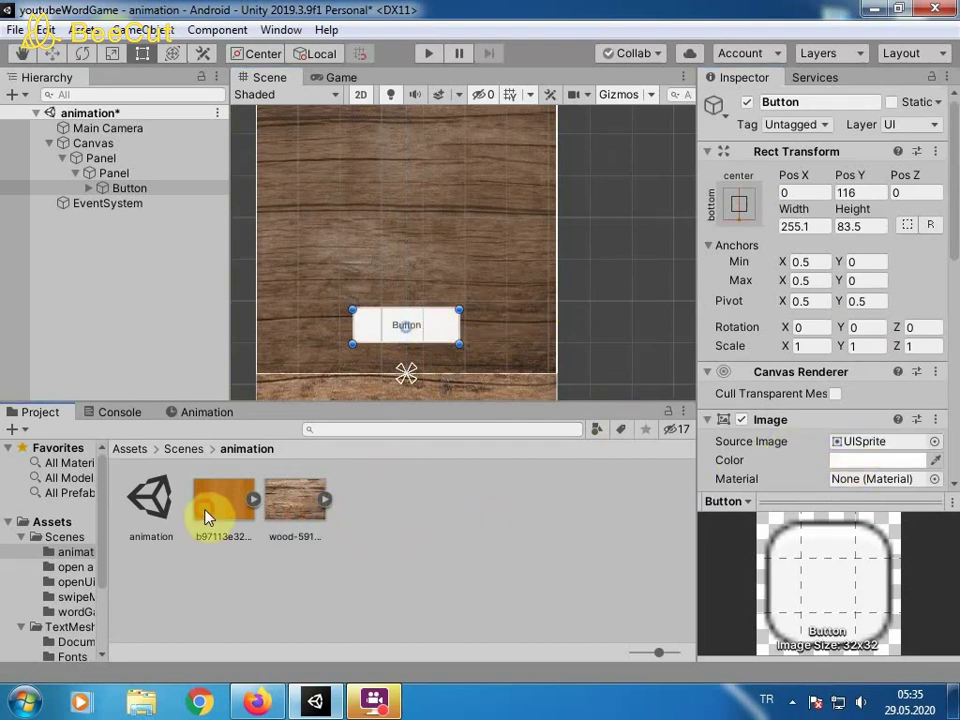
left_click_drag(207, 517, 843, 331)
left_click(843, 346)
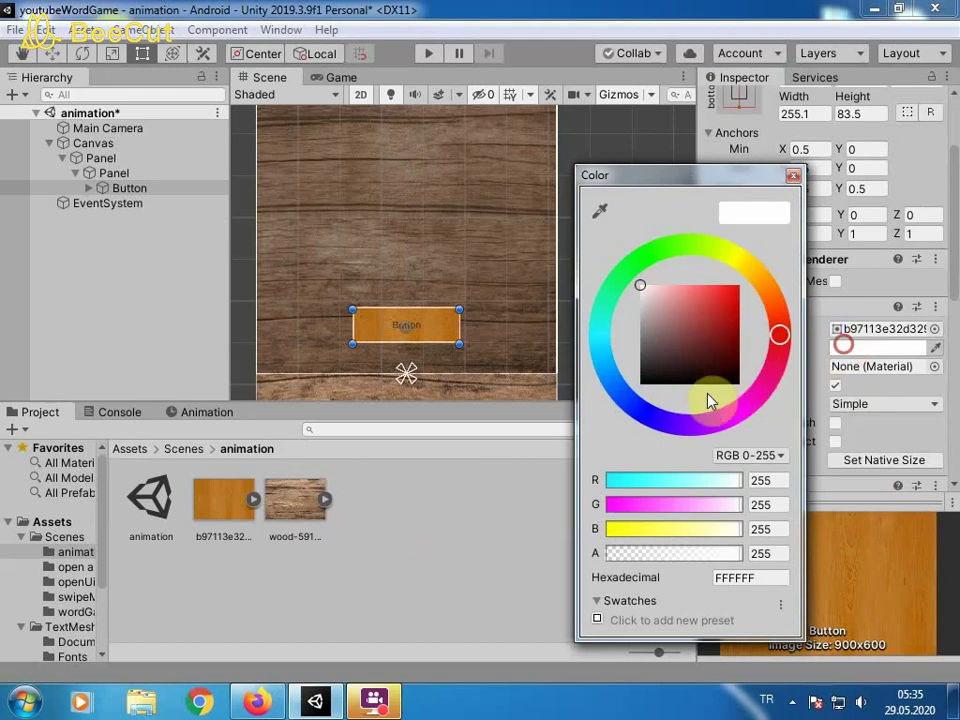
left_click_drag(636, 316, 640, 323)
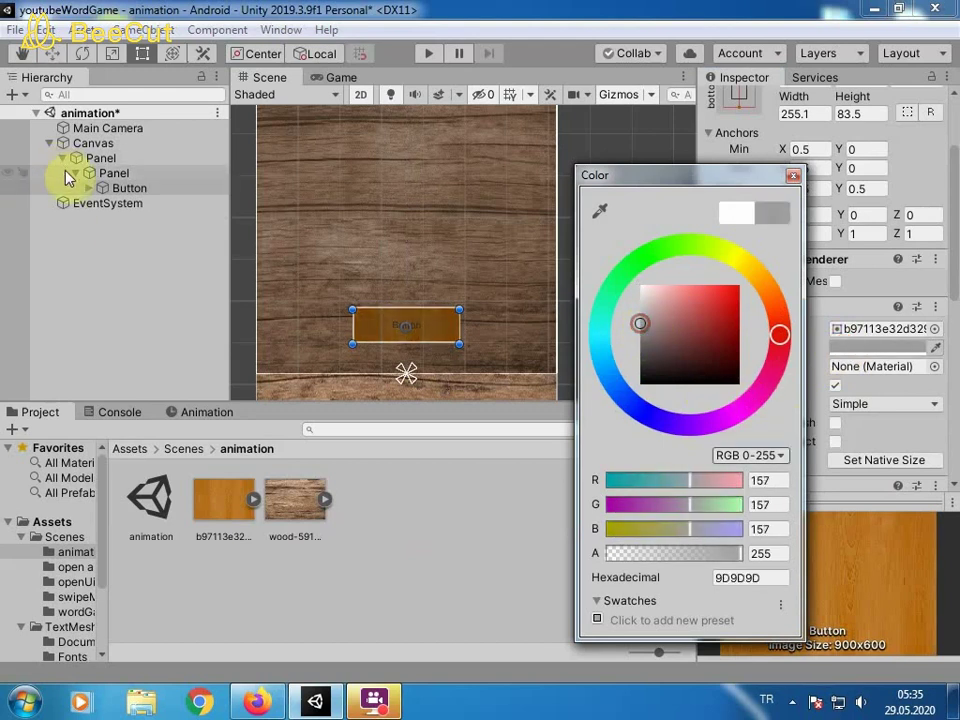
left_click(80, 188)
left_click(103, 188)
left_click(135, 203)
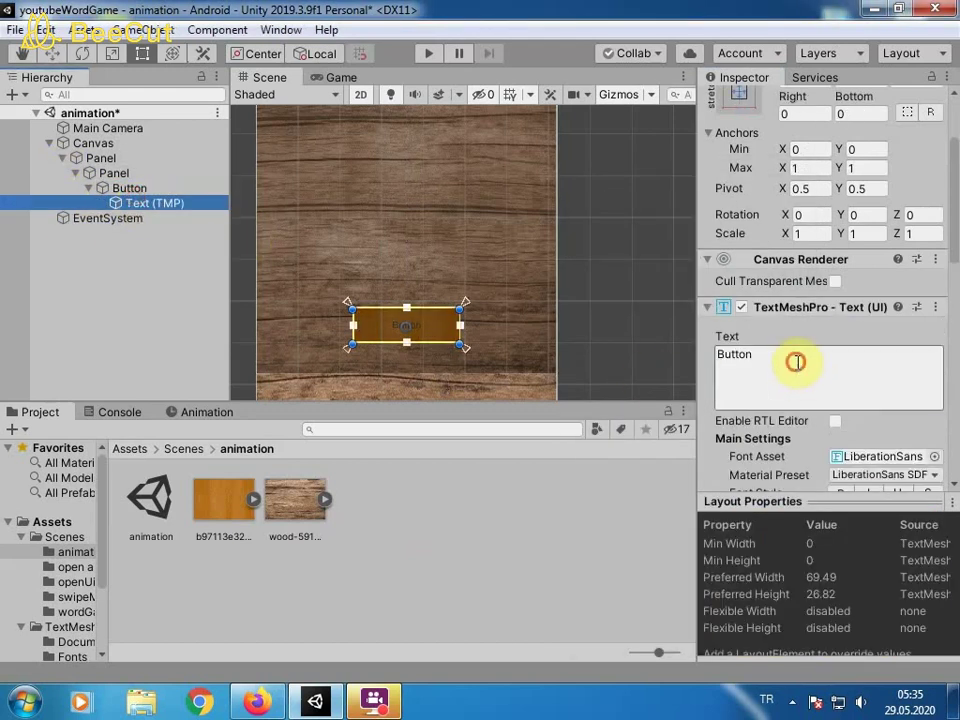
Make the button label read 'Open' in white with Auto Size on
left_click(796, 362)
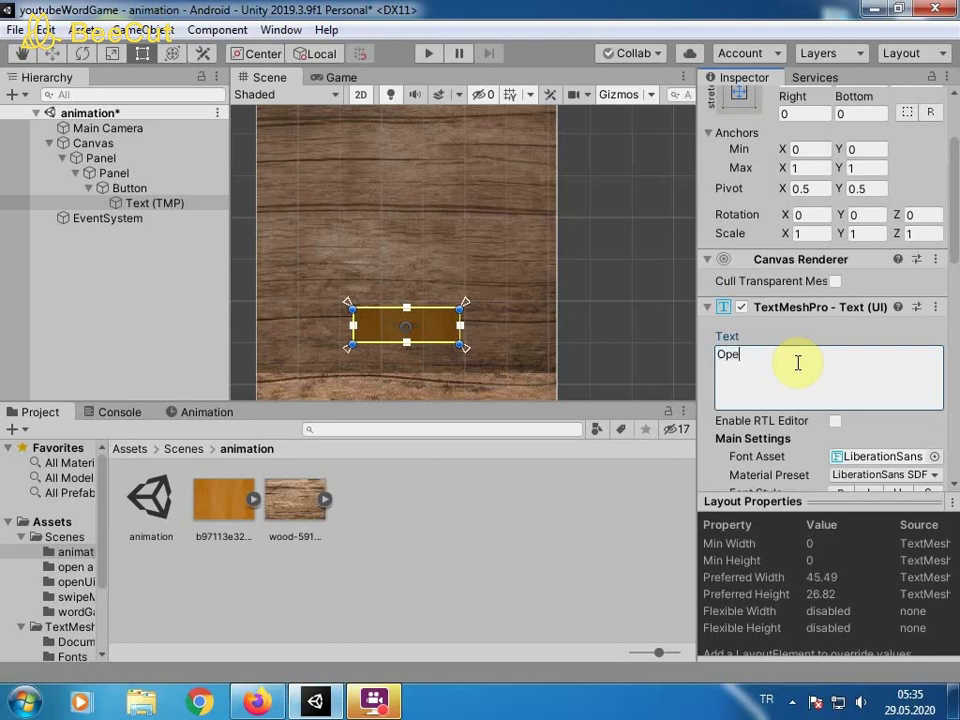
scroll(798, 363, "down", 6)
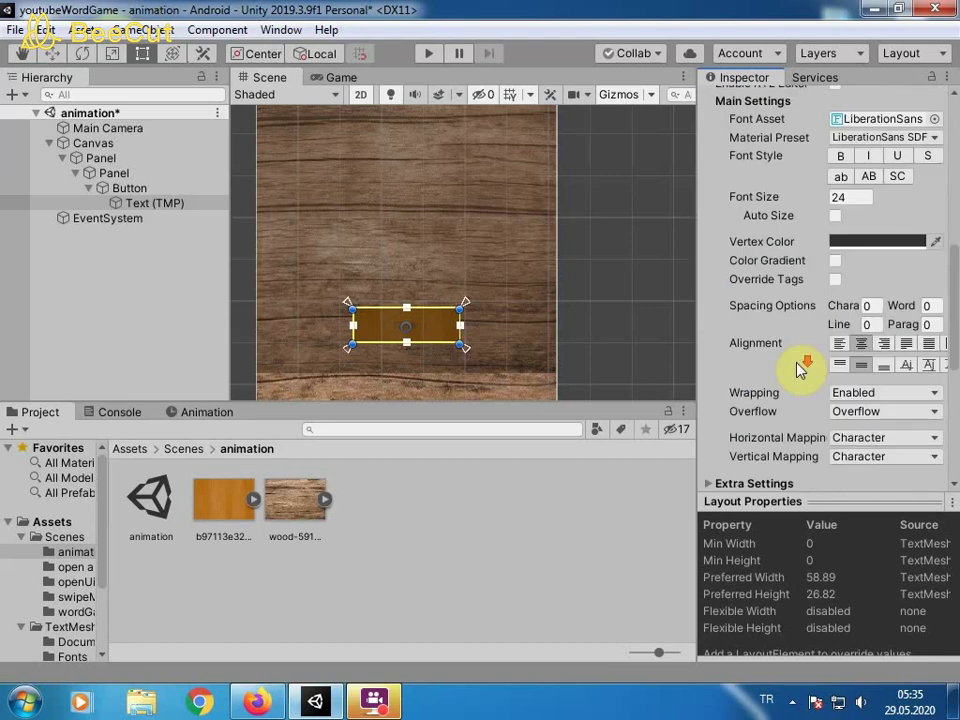
left_click(835, 217)
left_click(864, 262)
left_click_drag(741, 296, 85, 195)
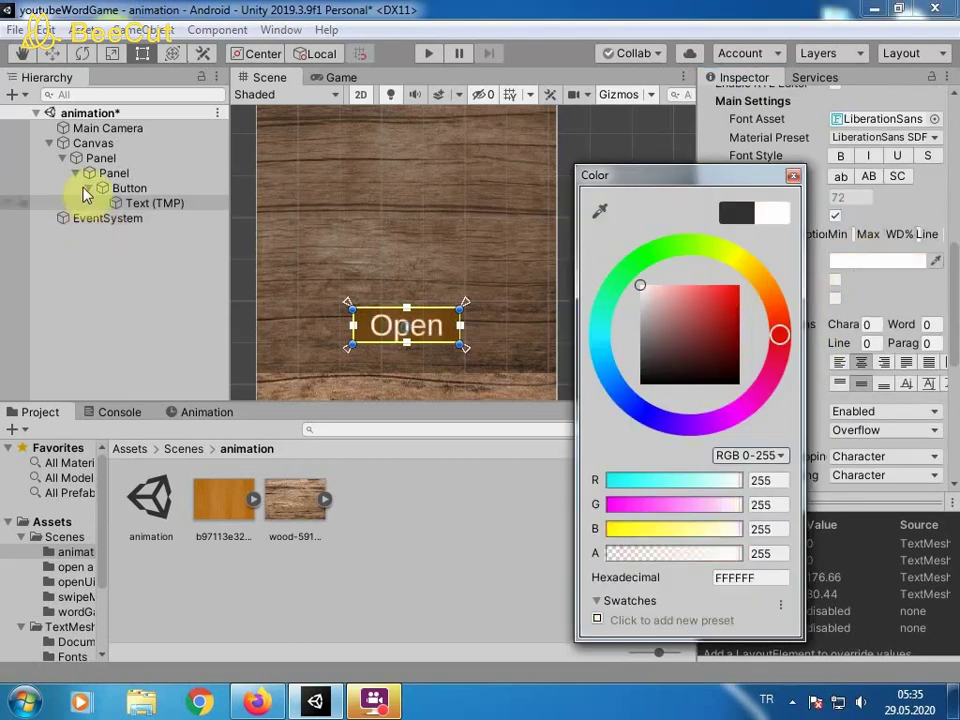
left_click(85, 197)
scroll(878, 272, "up", 6)
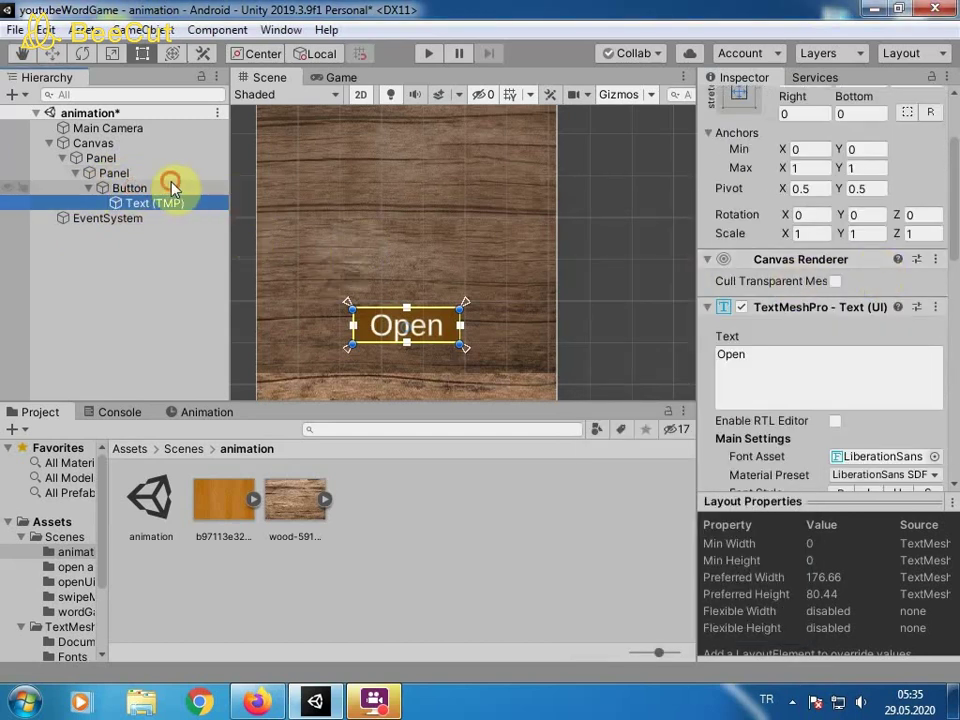
Rename the button object to 'Open' and collapse its row in the Hierarchy
left_click(172, 188)
scroll(853, 268, "down", 5)
scroll(853, 268, "down", 1)
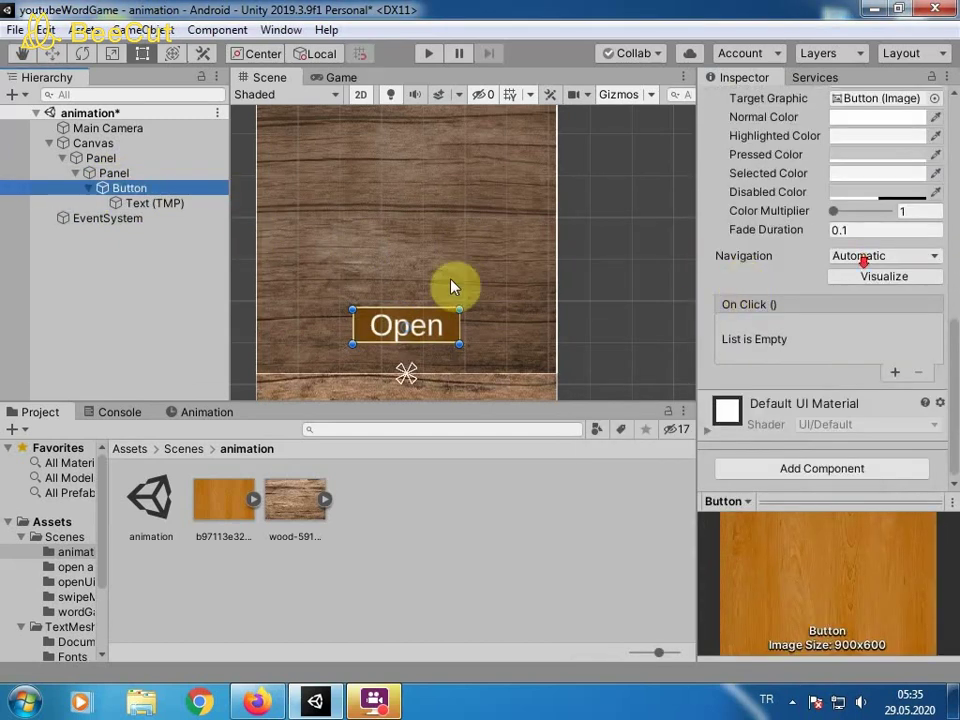
scroll(450, 287, "up", 1)
left_click(125, 188)
type("Open")
key("Return")
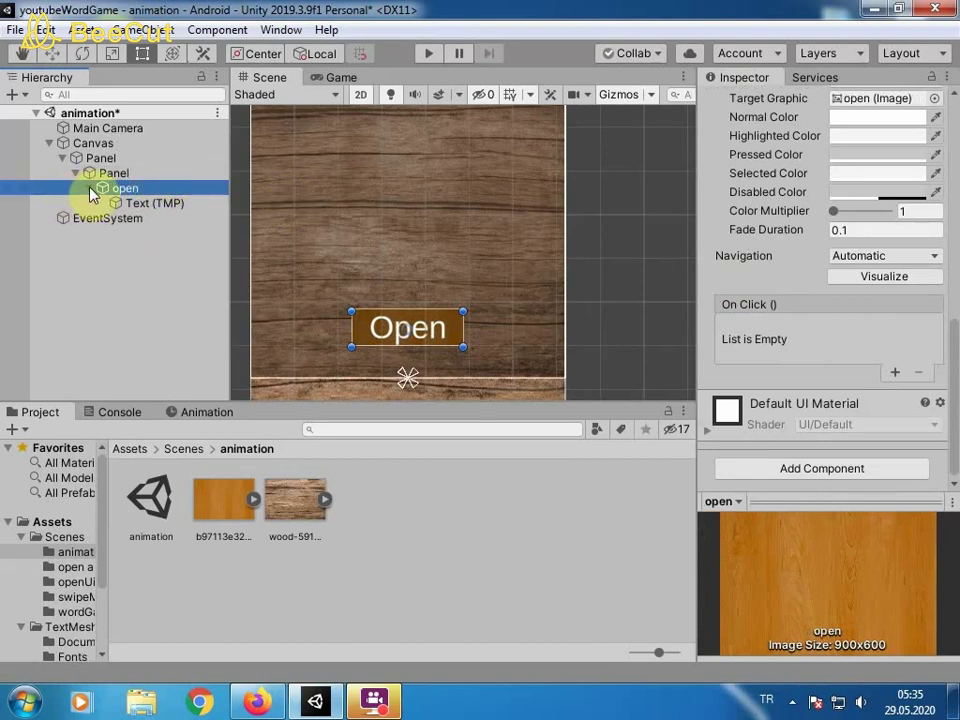
left_click(91, 189)
Duplicate the open button with Ctrl+D and move the copy to the right with the Move tool
key("ctrl+d")
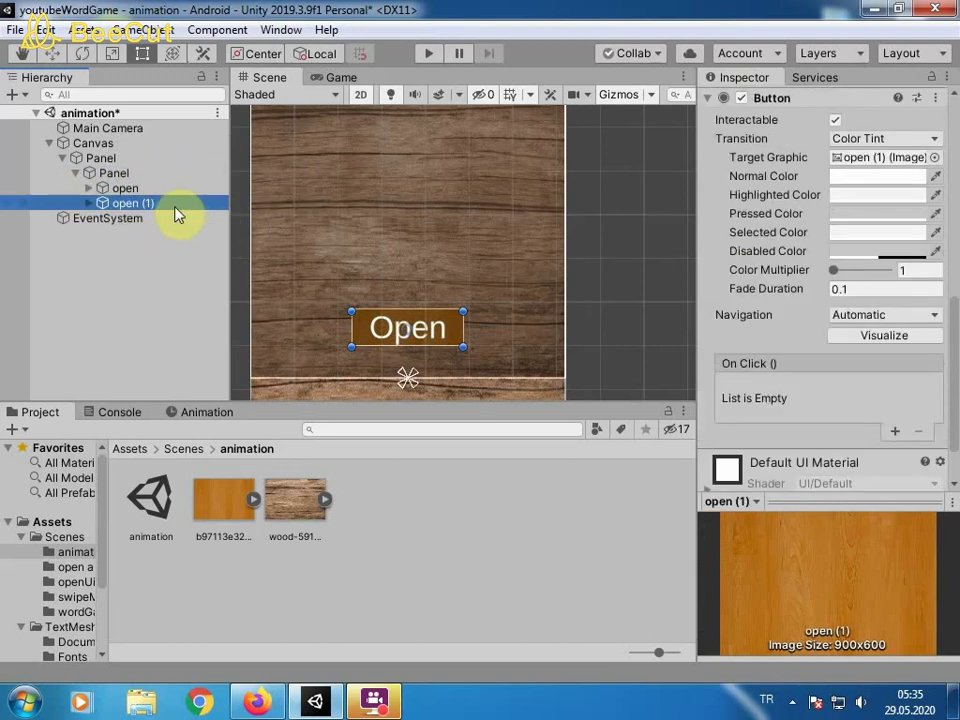
left_click(152, 206)
left_click(168, 192)
left_click(170, 203)
key("w")
left_click_drag(499, 332, 615, 336)
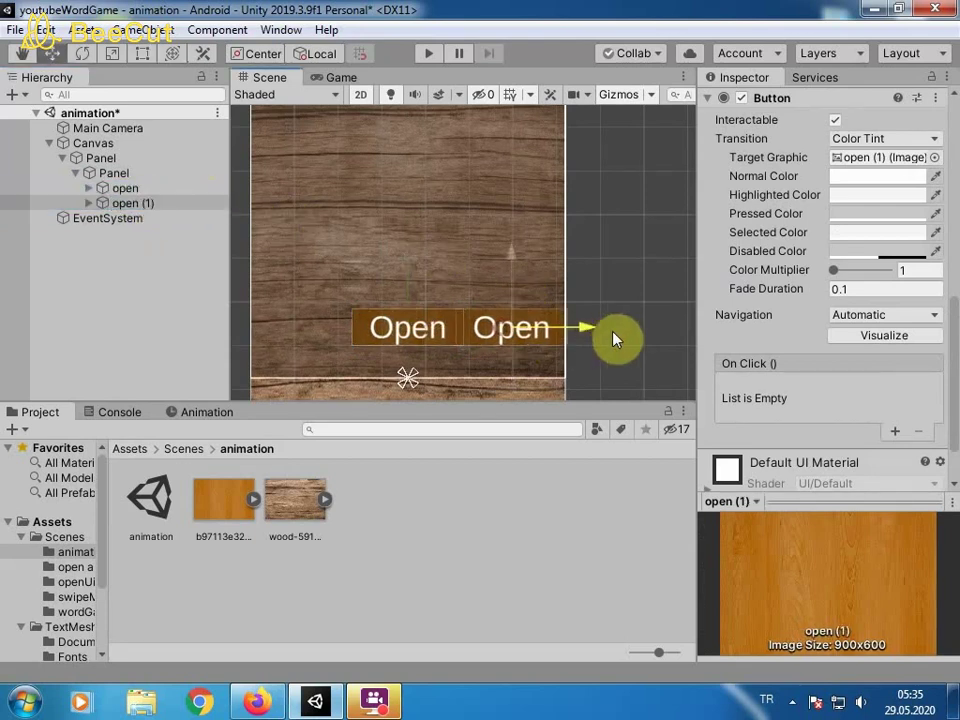
Rename the duplicated button to 'close'
left_click(154, 201)
type("close")
key("Return")
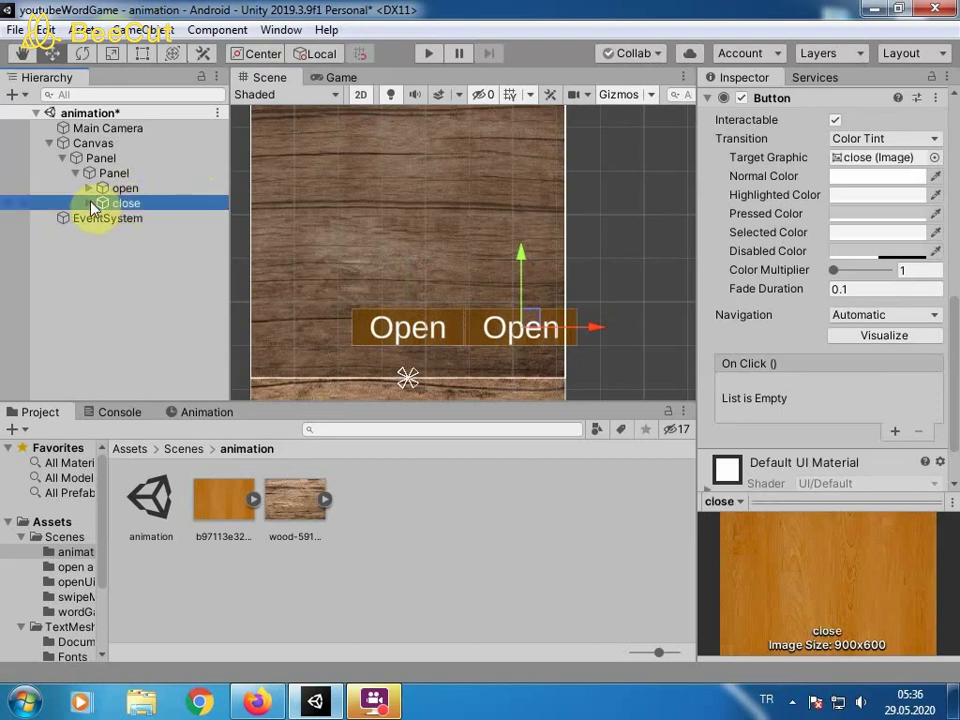
Change the close button's label text to 'Close', undoing an accidental label move
left_click(89, 203)
left_click(132, 218)
scroll(767, 340, "down", 5)
scroll(767, 274, "up", 3)
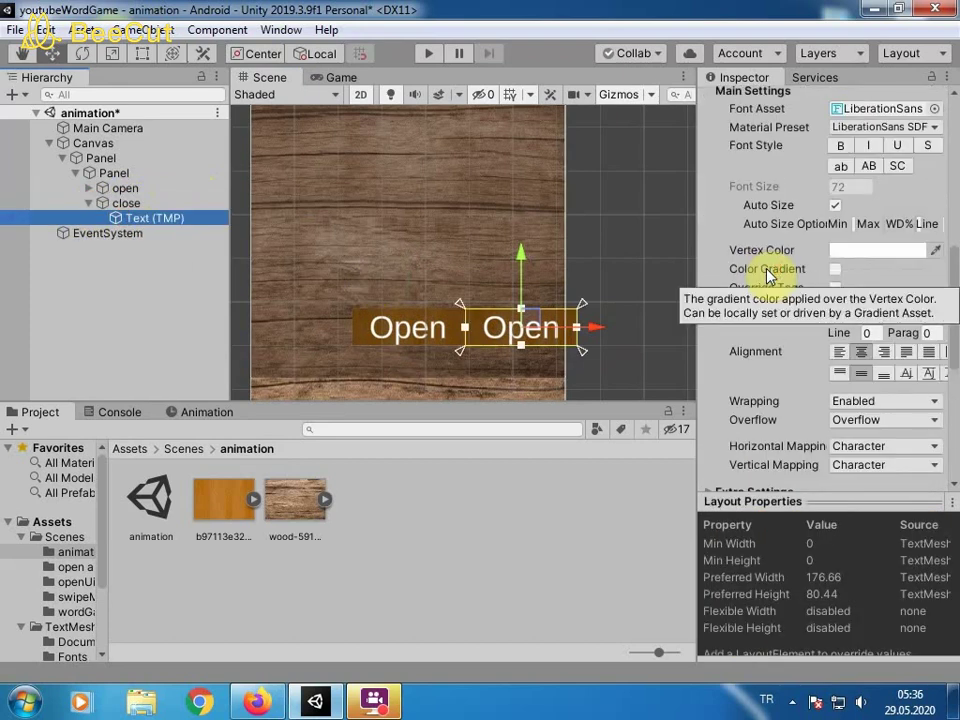
scroll(766, 320, "up", 3)
left_click(755, 355)
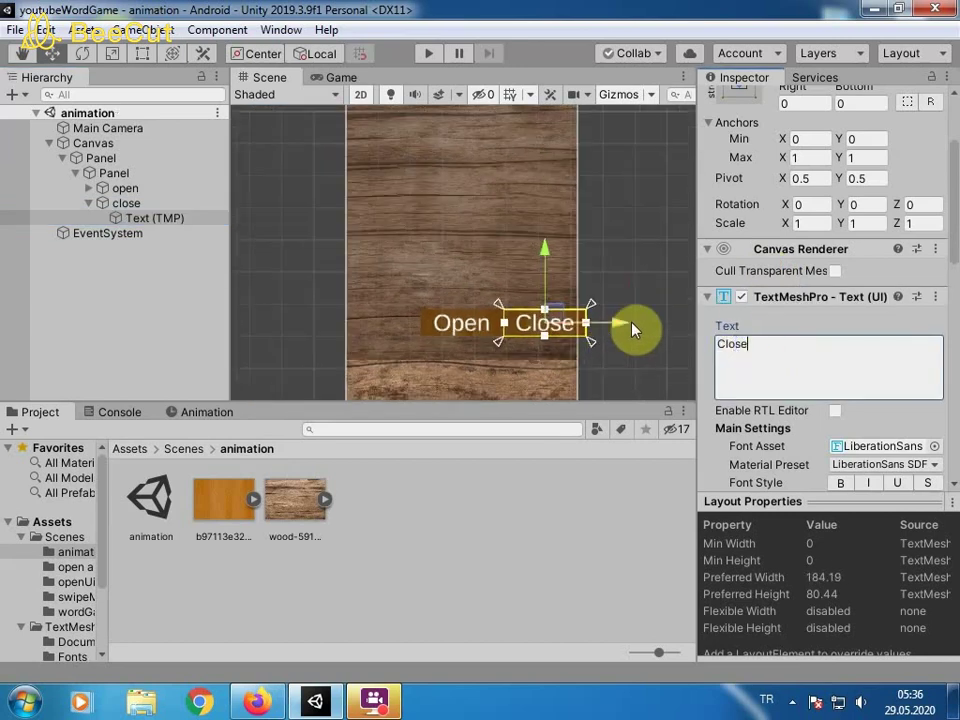
left_click_drag(632, 326, 690, 326)
key("ctrl+z")
Move the close button further right of the Open button and collapse its row
left_click(185, 190)
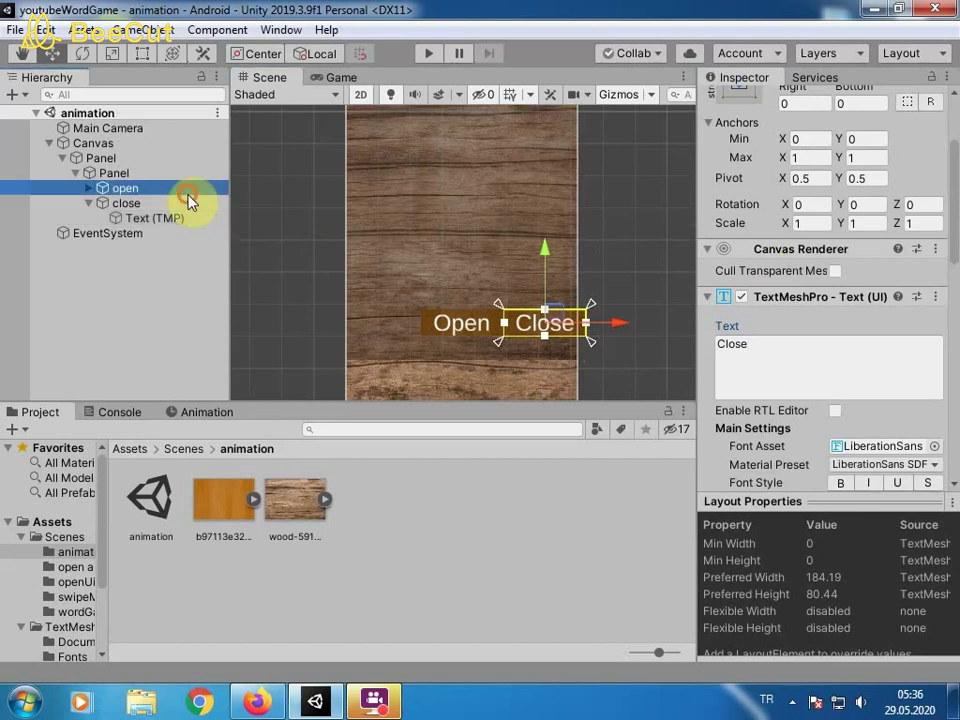
left_click(176, 204)
left_click_drag(625, 323, 697, 323)
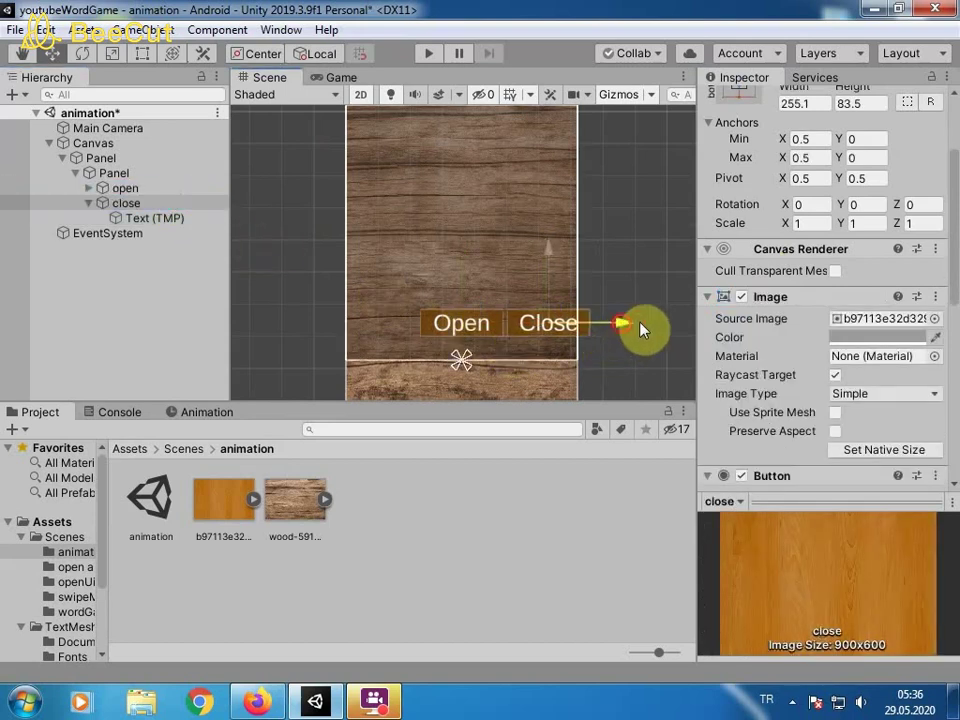
scroll(500, 284, "down", 1)
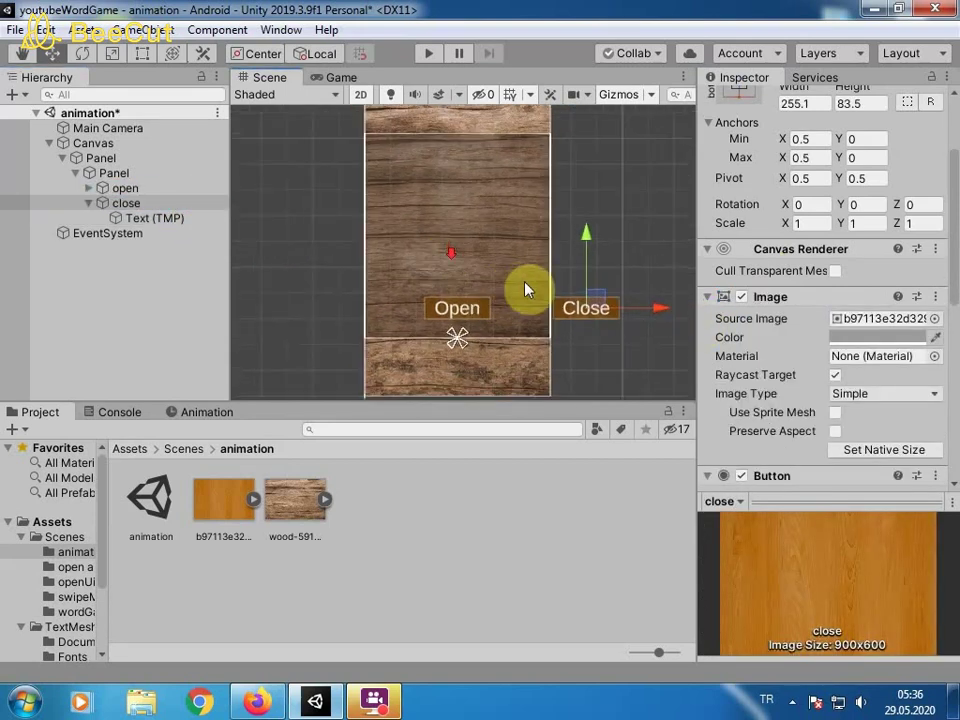
scroll(510, 295, "down", 2)
left_click(89, 203)
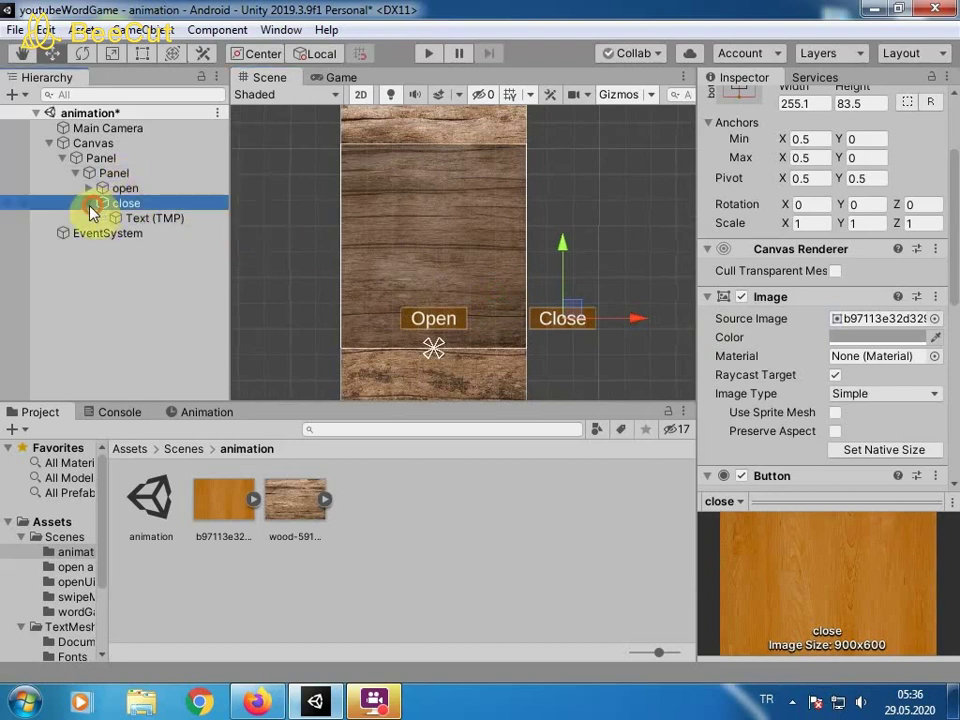
right_click(100, 160)
Add a TextMeshPro text to the inner Panel and enlarge its box with the Rect tool
left_click(112, 176)
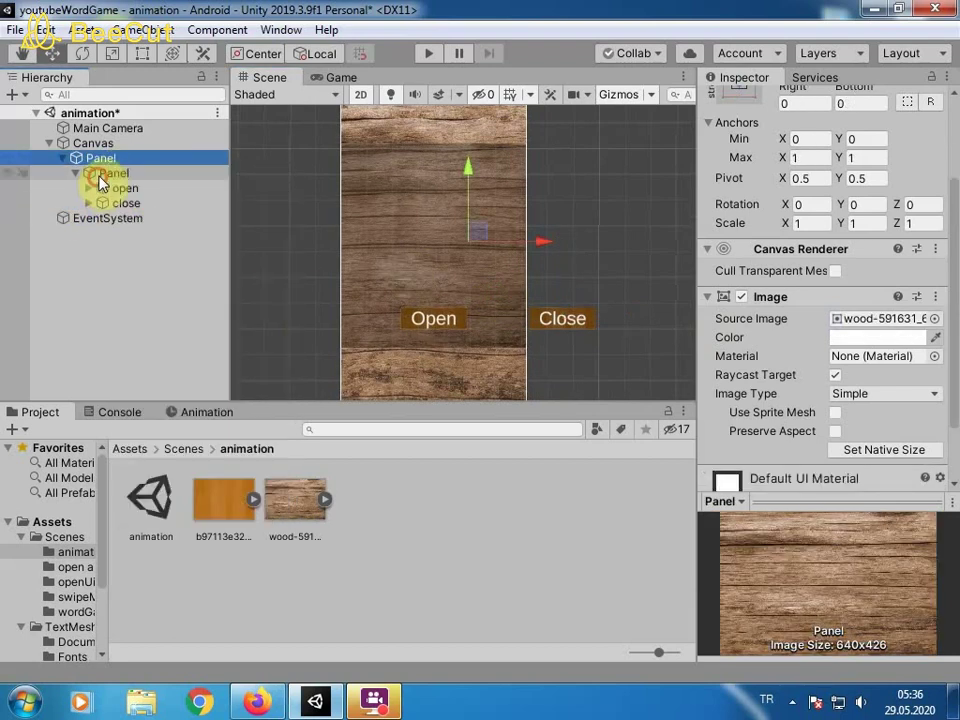
left_click(118, 178)
right_click(120, 178)
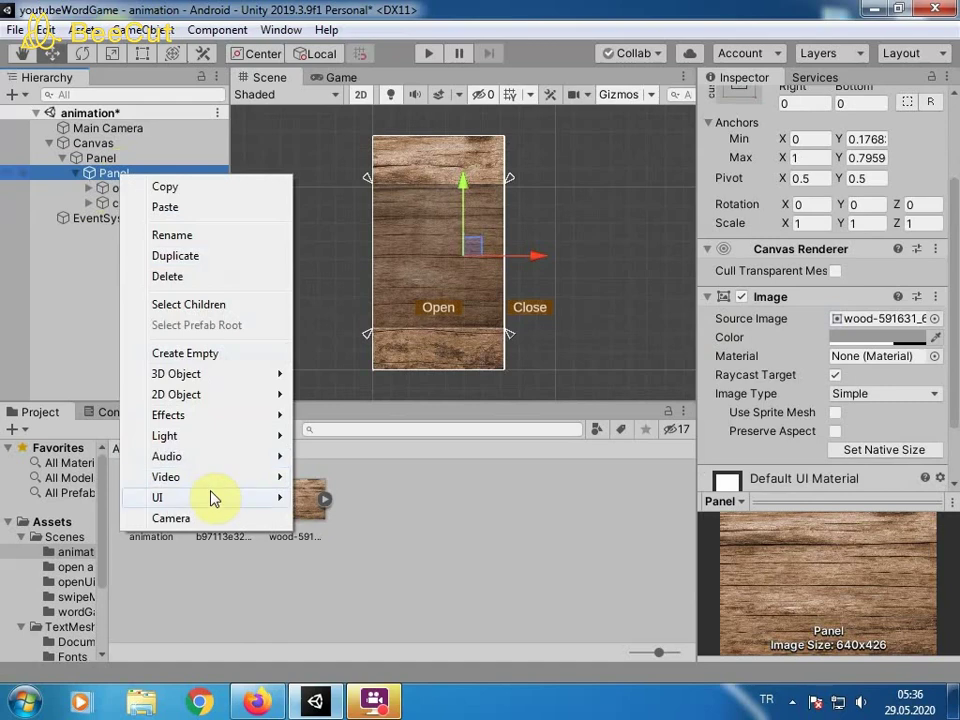
mouse_move(213, 497)
left_click(376, 192)
scroll(482, 246, "up", 2)
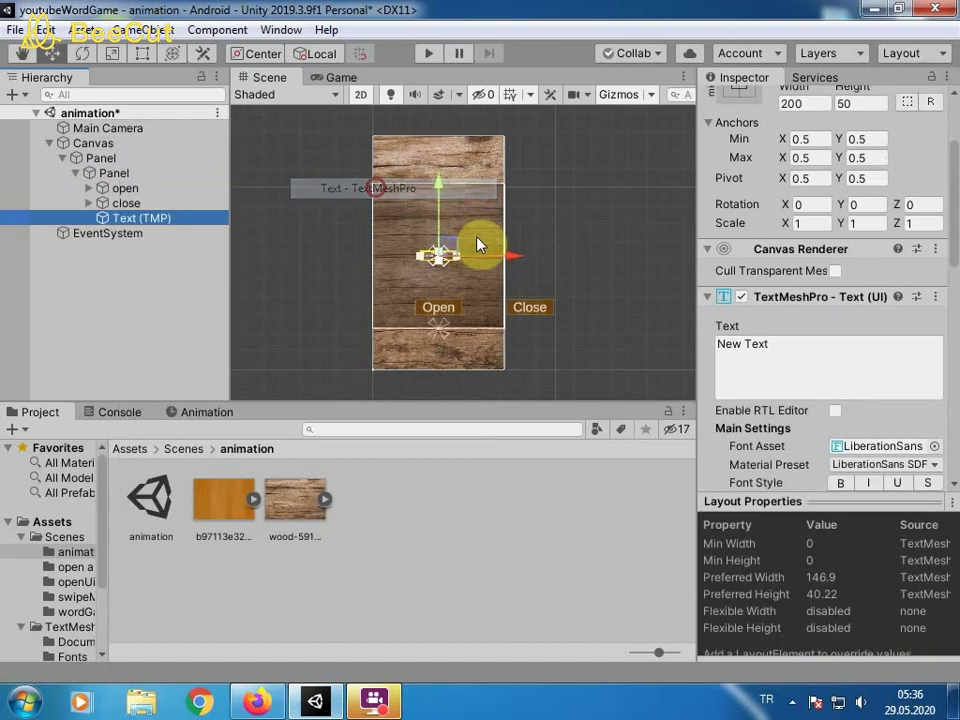
scroll(470, 248, "up", 2)
scroll(445, 255, "up", 2)
scroll(434, 256, "up", 2)
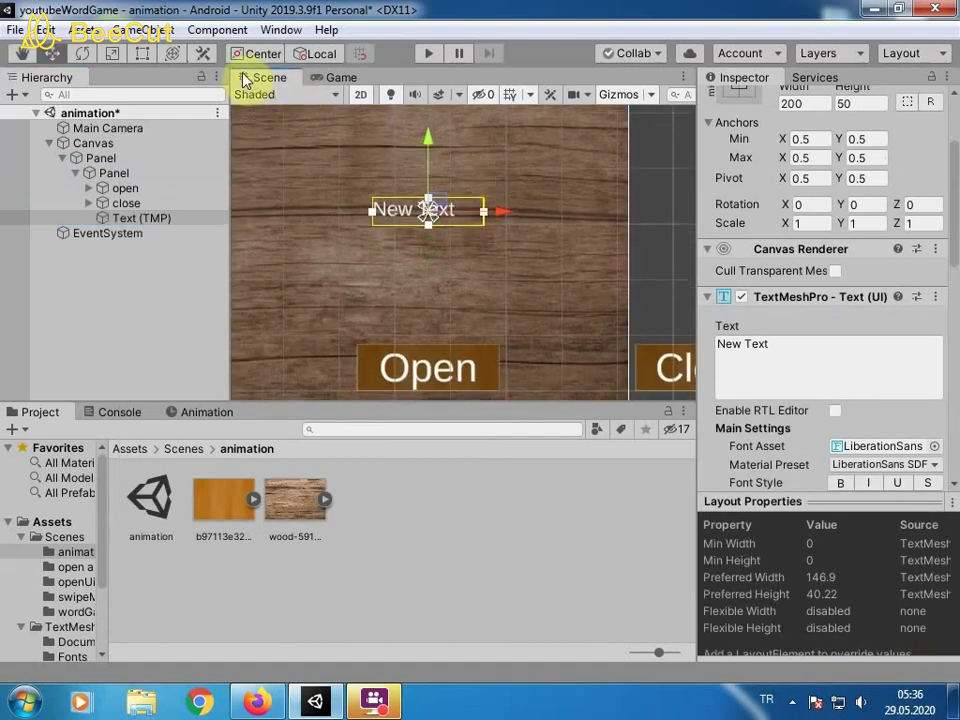
key("t")
mouse_move(485, 219)
left_mouse_down()
mouse_move(590, 312)
mouse_move(493, 253)
left_mouse_up()
Turn on Auto Size, centre the text both ways, set it to 'Welcome :)', and preview it
left_click(807, 362)
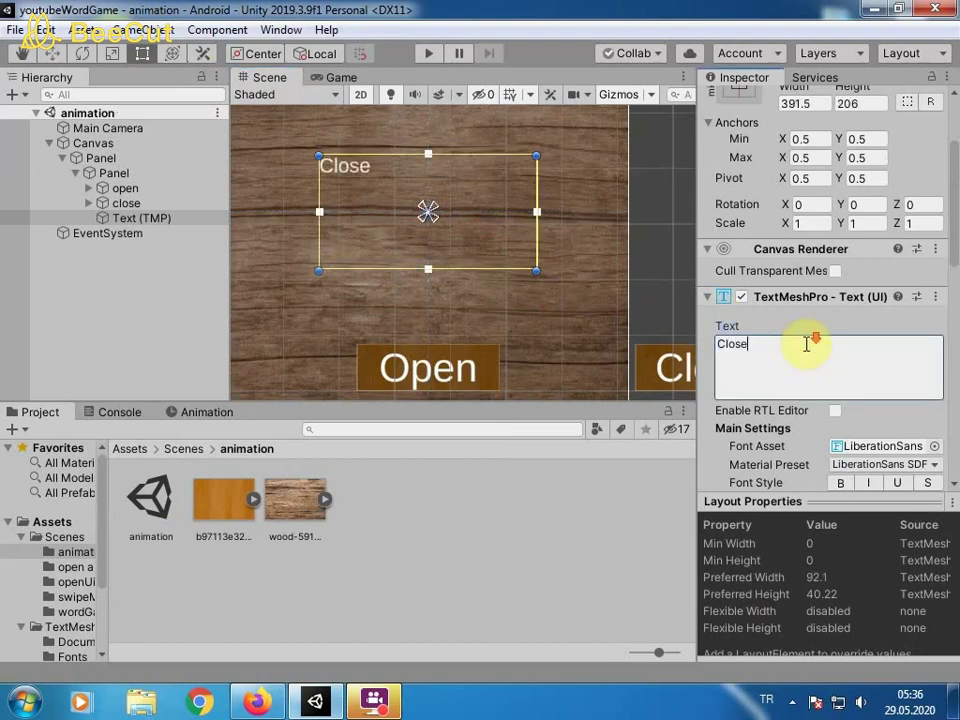
scroll(820, 300, "down", 8)
scroll(834, 250, "up", 3)
left_click(835, 205)
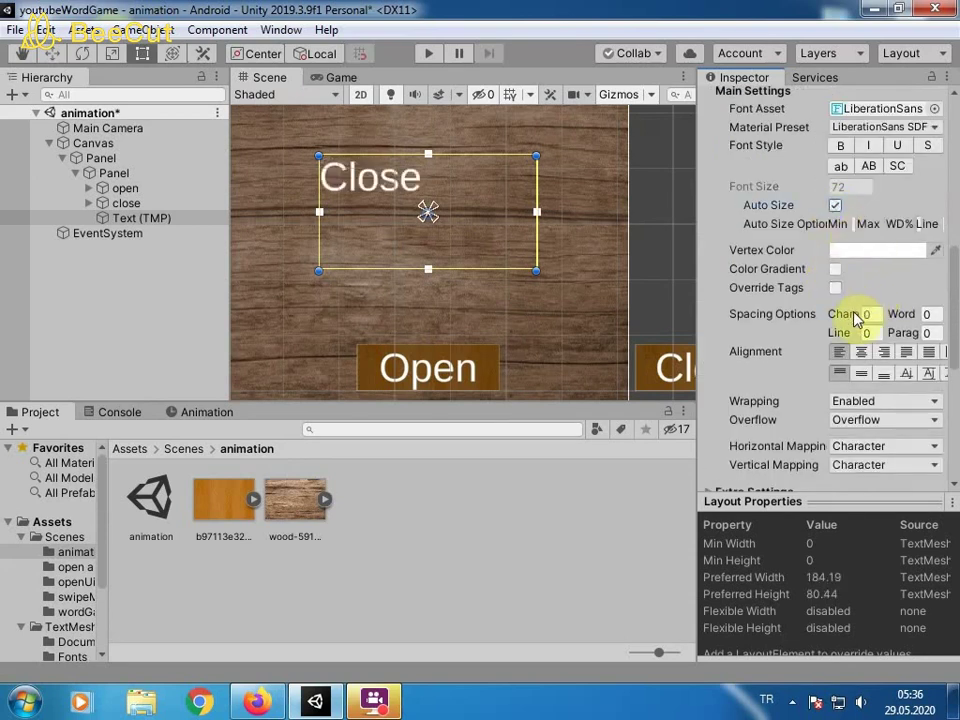
left_click(861, 352)
left_click(862, 376)
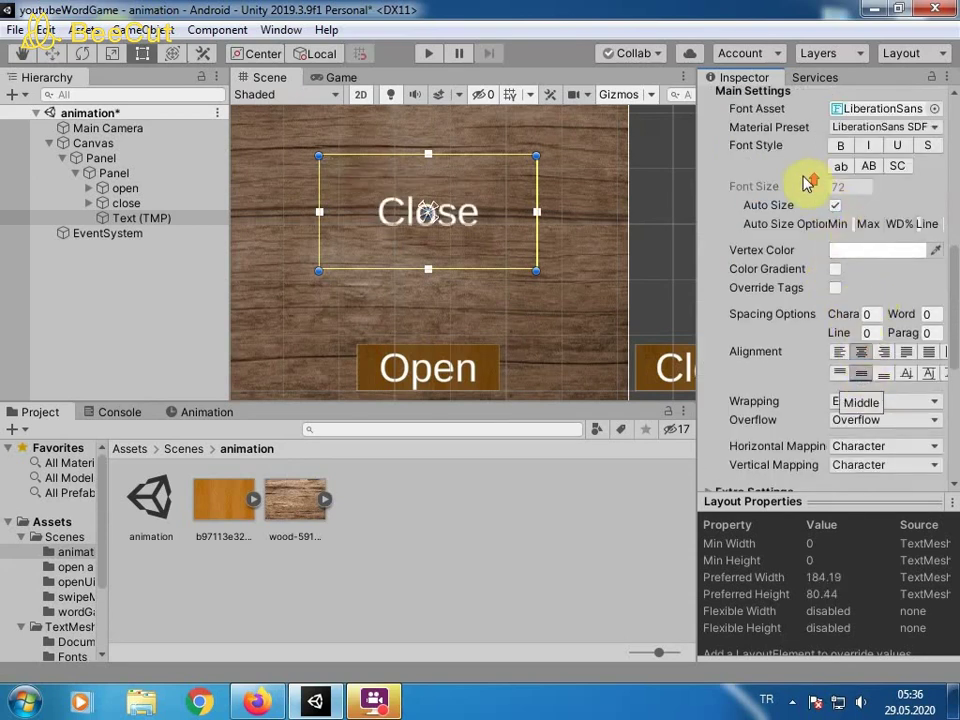
scroll(770, 380, "up", 5)
scroll(790, 368, "down", 3)
left_click(776, 310)
type("Welcome ")
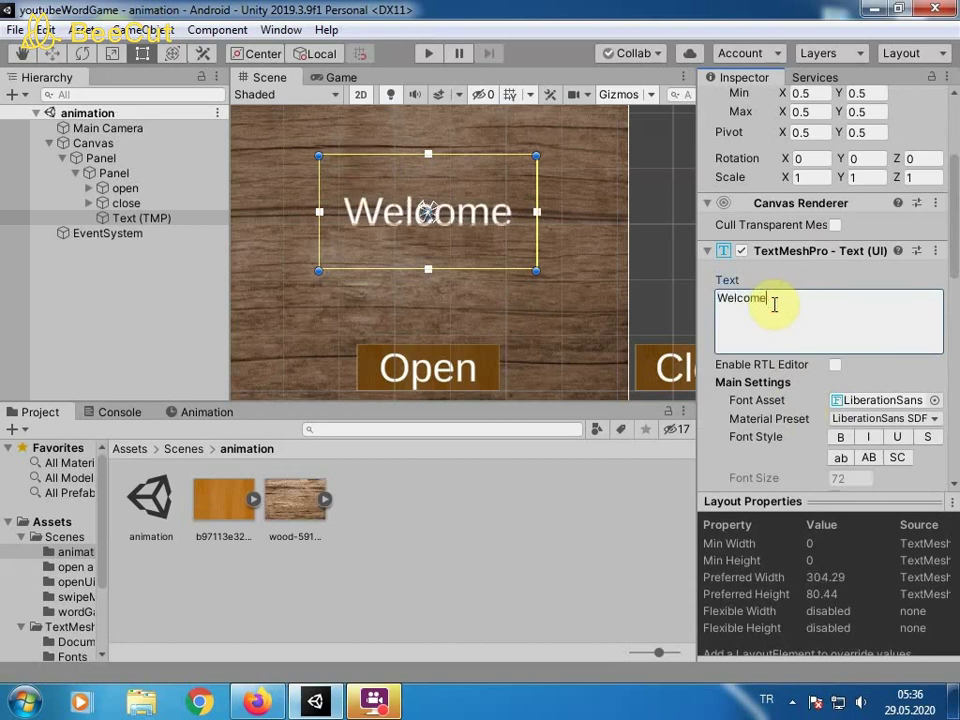
type(":)")
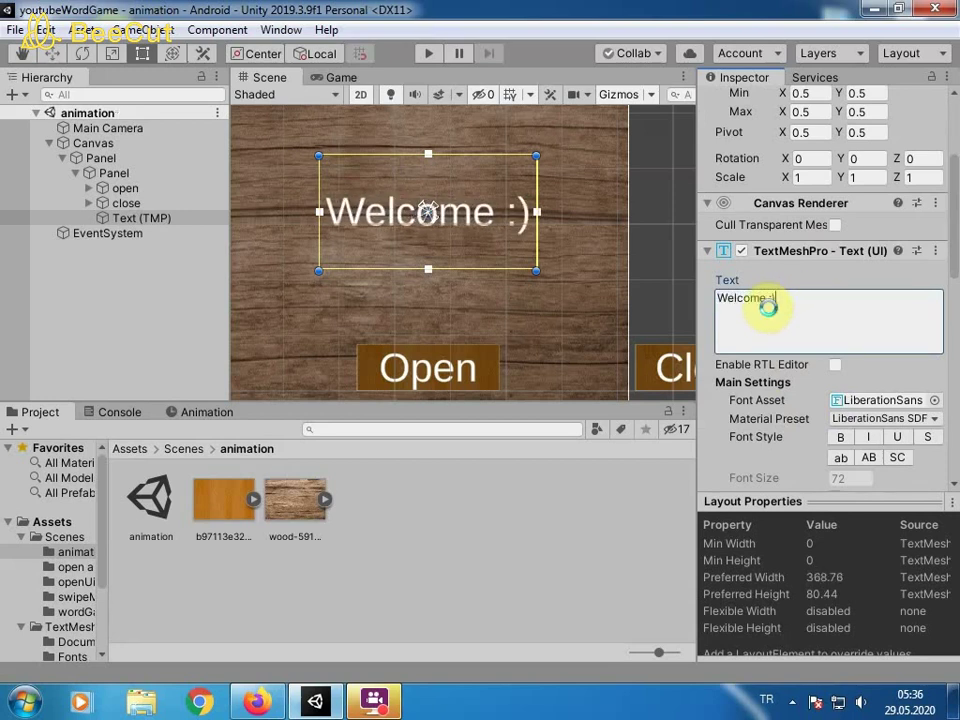
left_click(340, 77)
Check the Game view resolutions, then return to the Scene view with the whole canvas in view
left_click(281, 93)
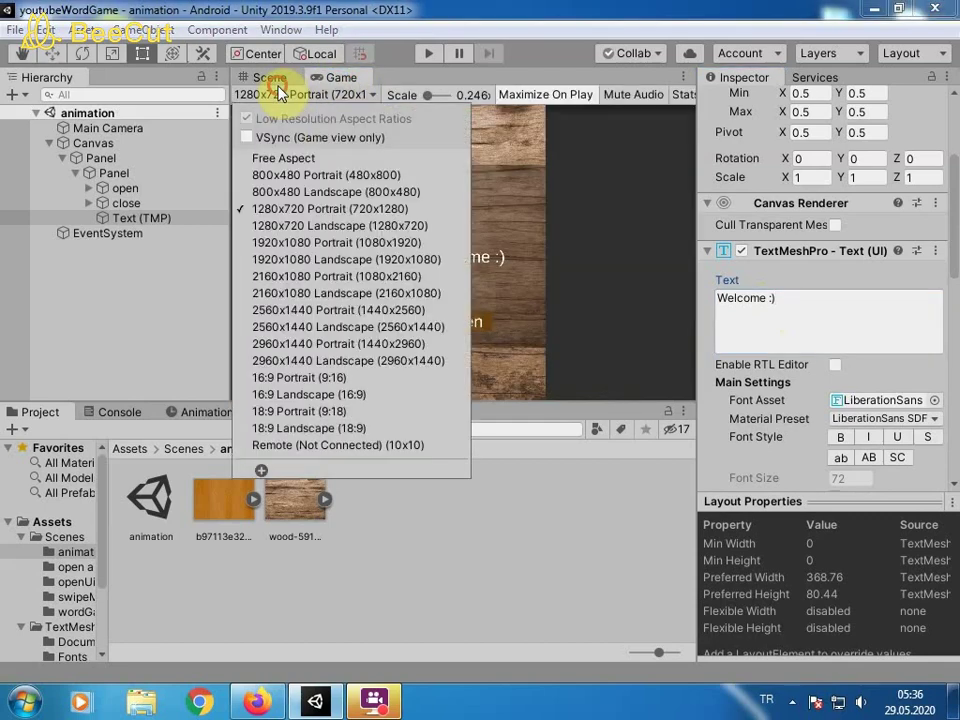
left_click(265, 77)
scroll(531, 150, "down", 3)
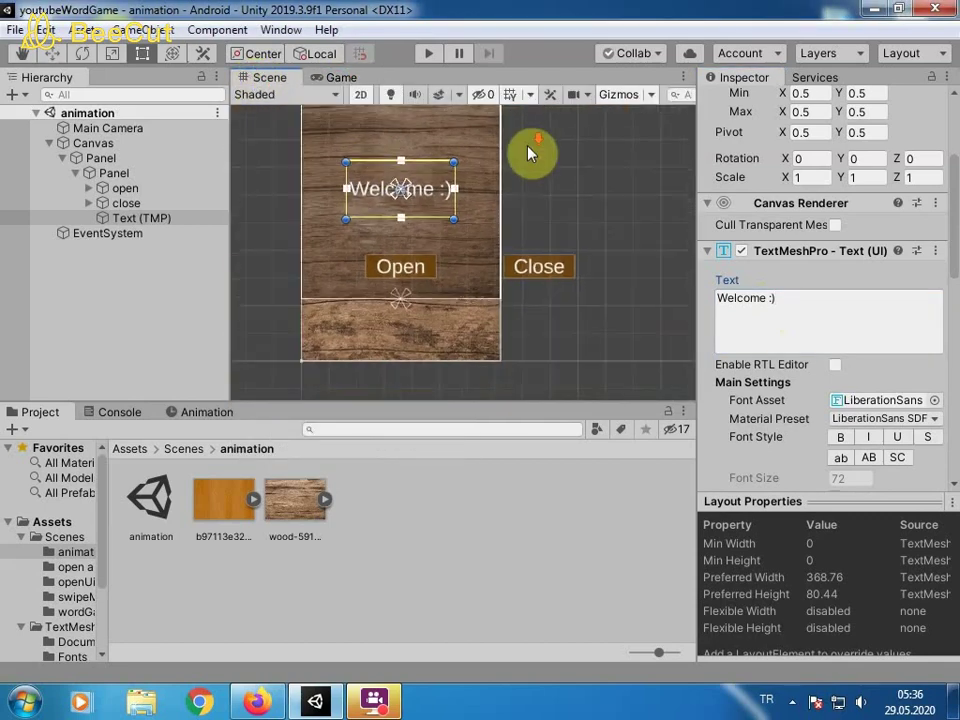
scroll(514, 156, "down", 2)
middle_click_drag(514, 156, 510, 212)
Open the Animation window and add an Animation component to the inner Panel
left_click(200, 411)
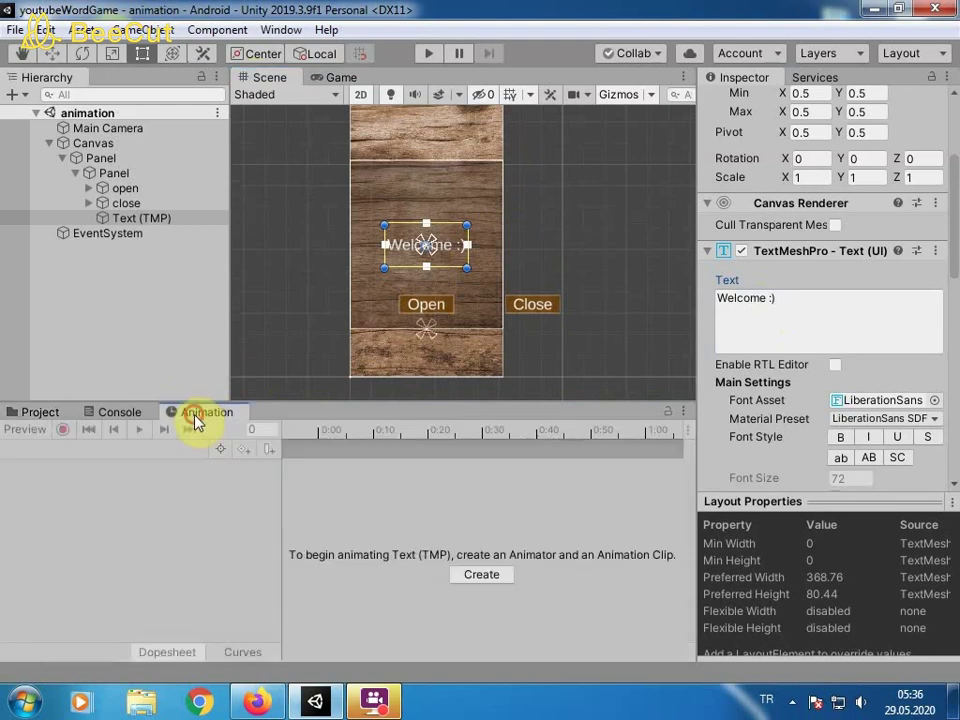
left_click(113, 173)
scroll(800, 420, "down", 1)
left_click(829, 470)
type("anim")
key("Return")
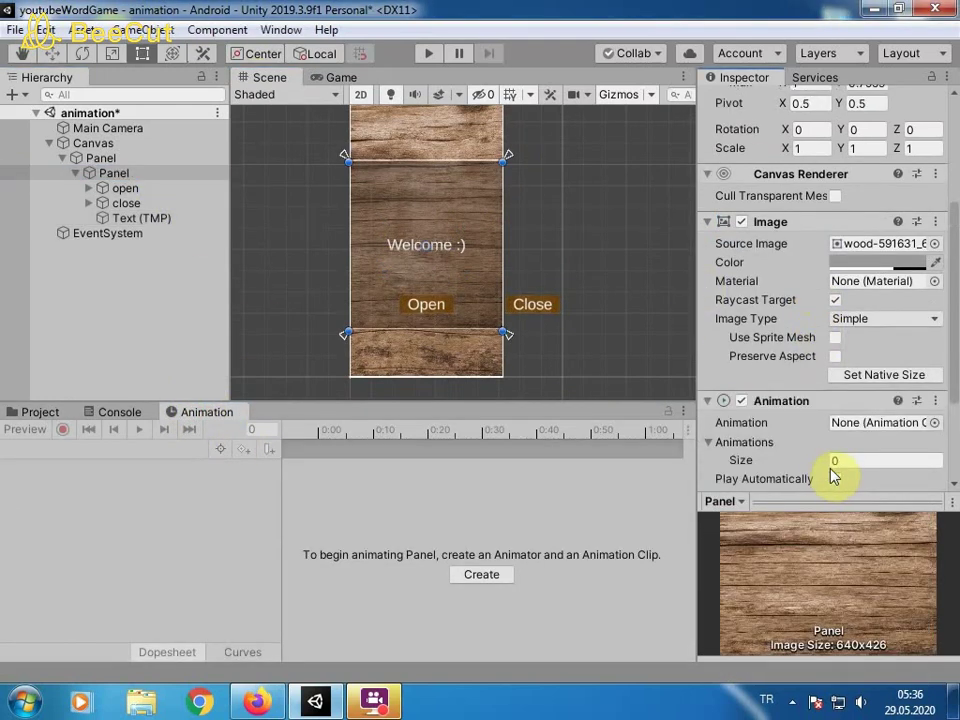
Create a new animation clip saved as openAnim
scroll(831, 476, "down", 3)
left_click(484, 578)
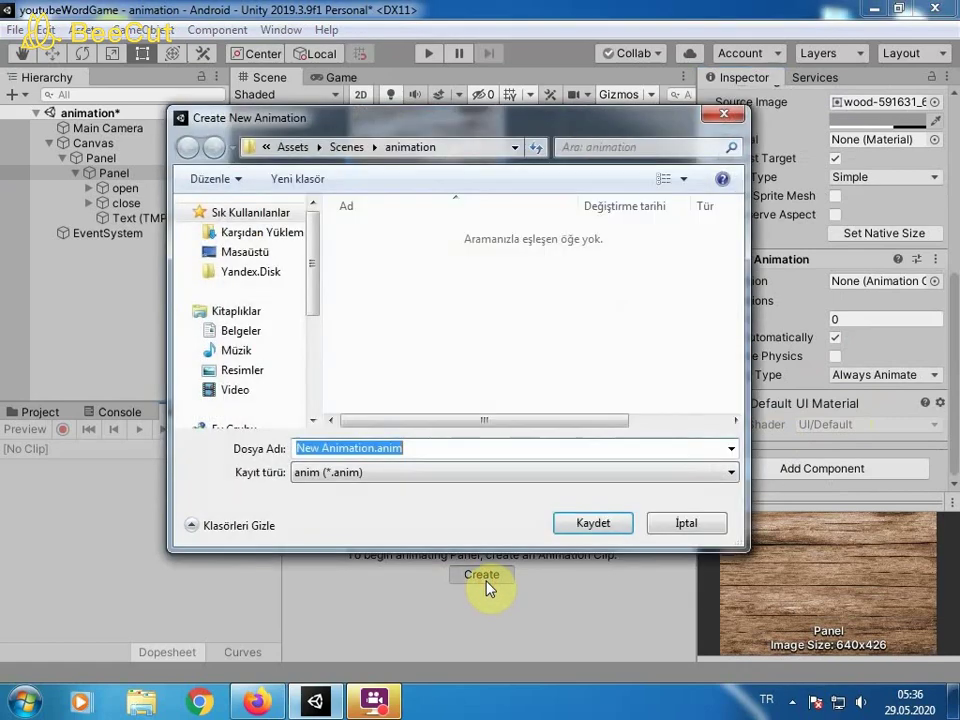
type("openAnim")
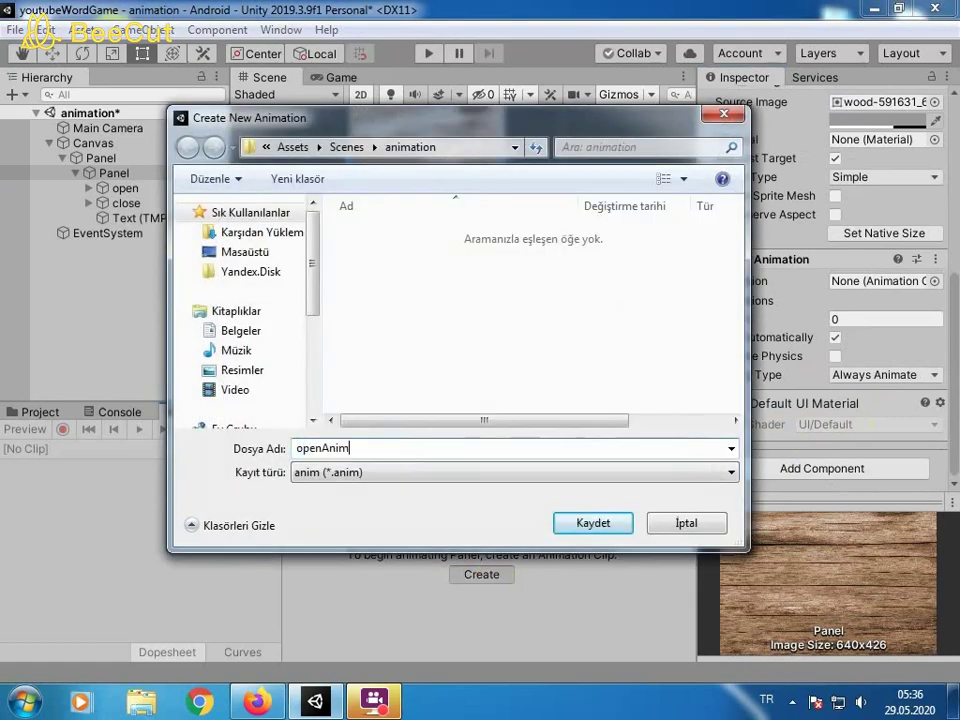
key("Return")
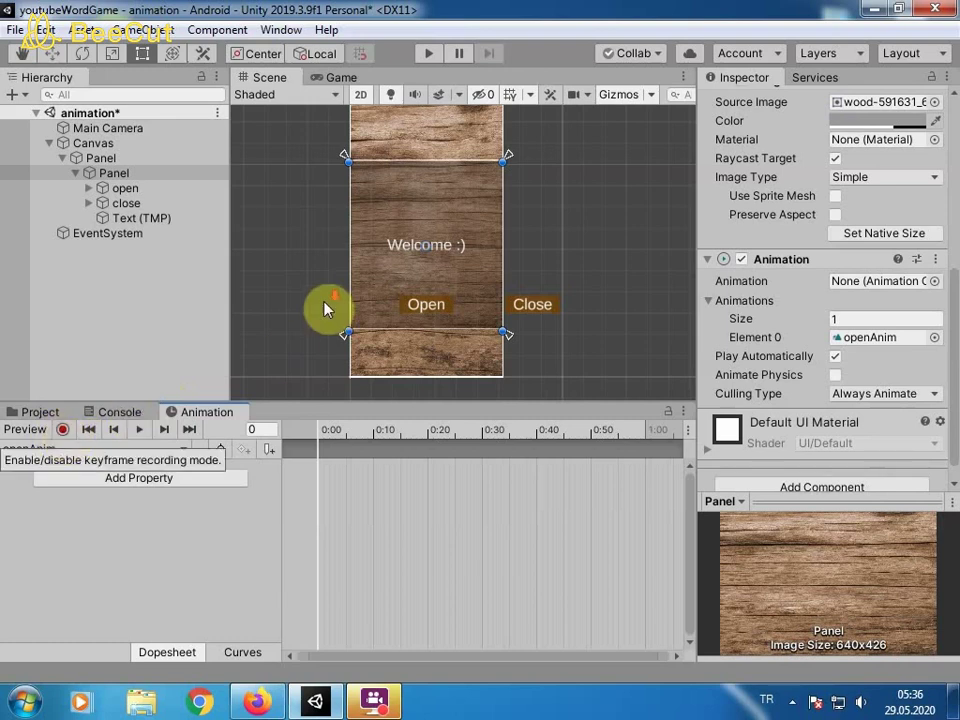
Record at frame 30 of openAnim, stretching the Panel's bottom and top edges to the canvas edges
left_click(62, 430)
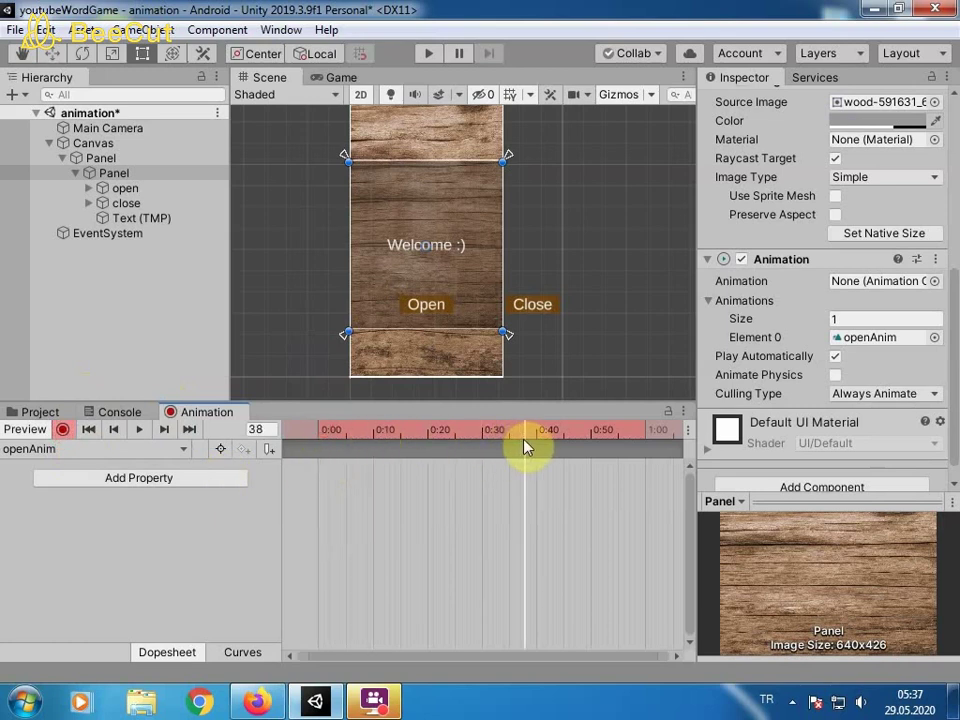
left_click(483, 443)
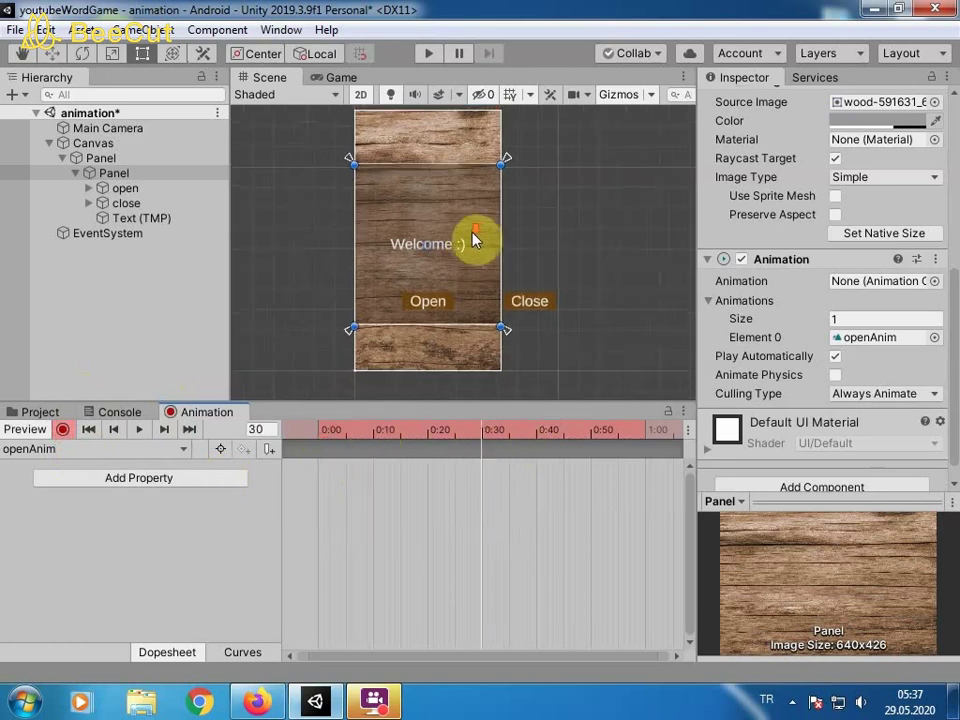
left_click_drag(476, 240, 476, 280)
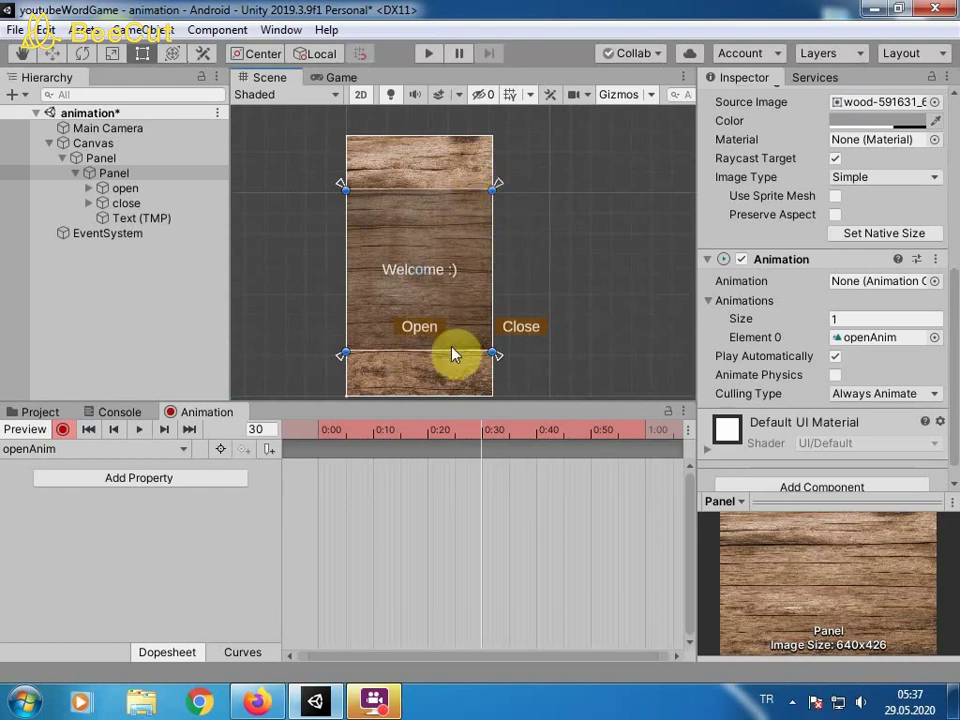
left_click_drag(451, 346, 451, 392)
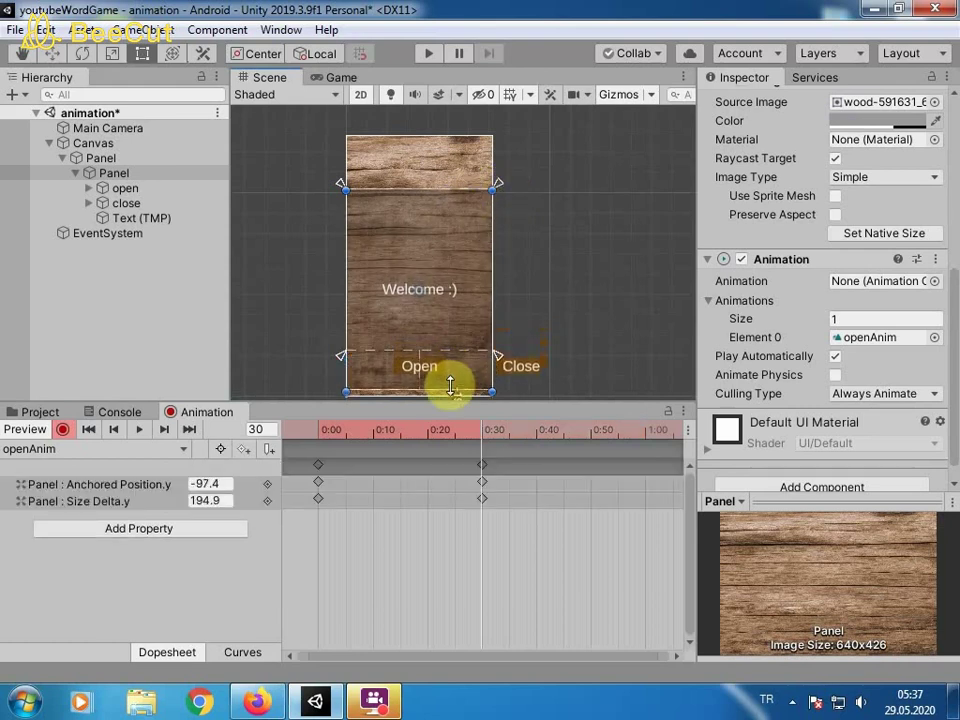
left_click_drag(435, 195, 438, 143)
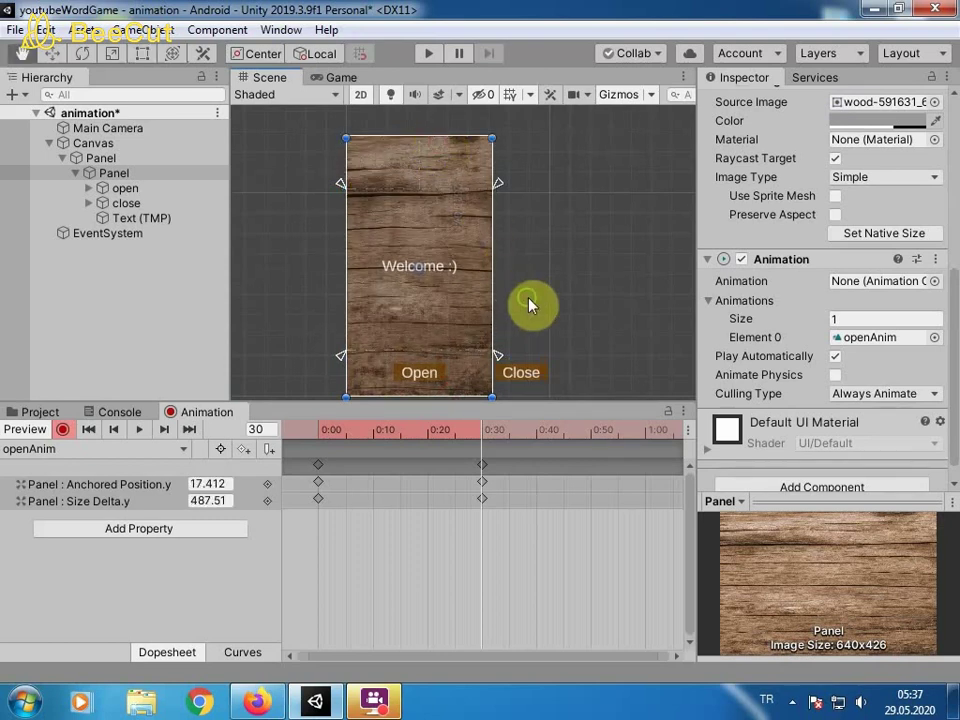
middle_click_drag(529, 304, 548, 240)
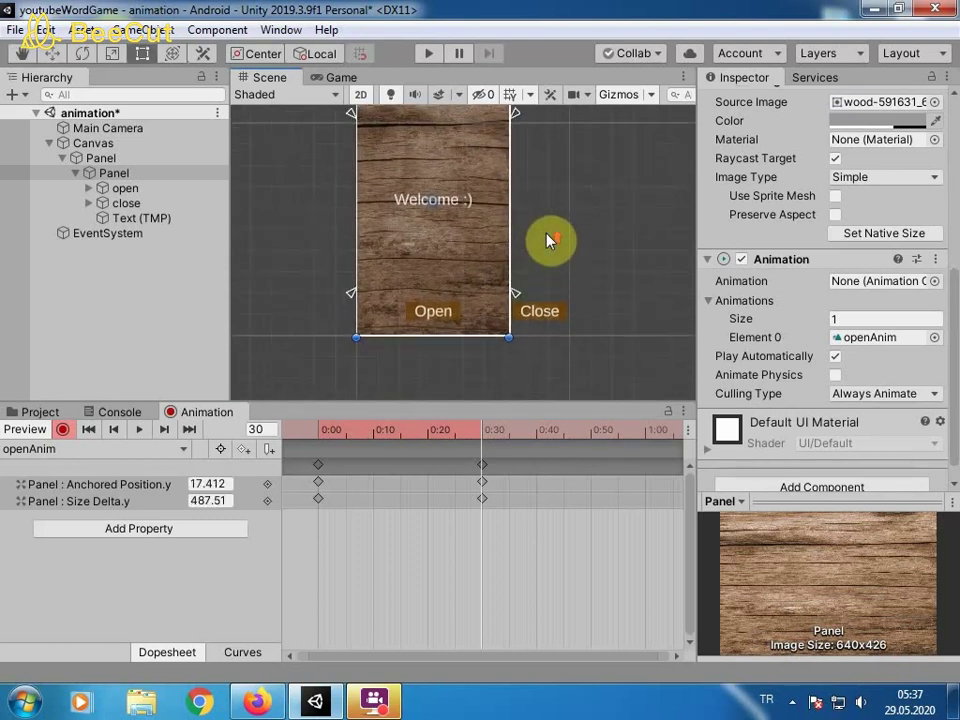
Fade the open button's Image colour to alpha 20
left_click(108, 188)
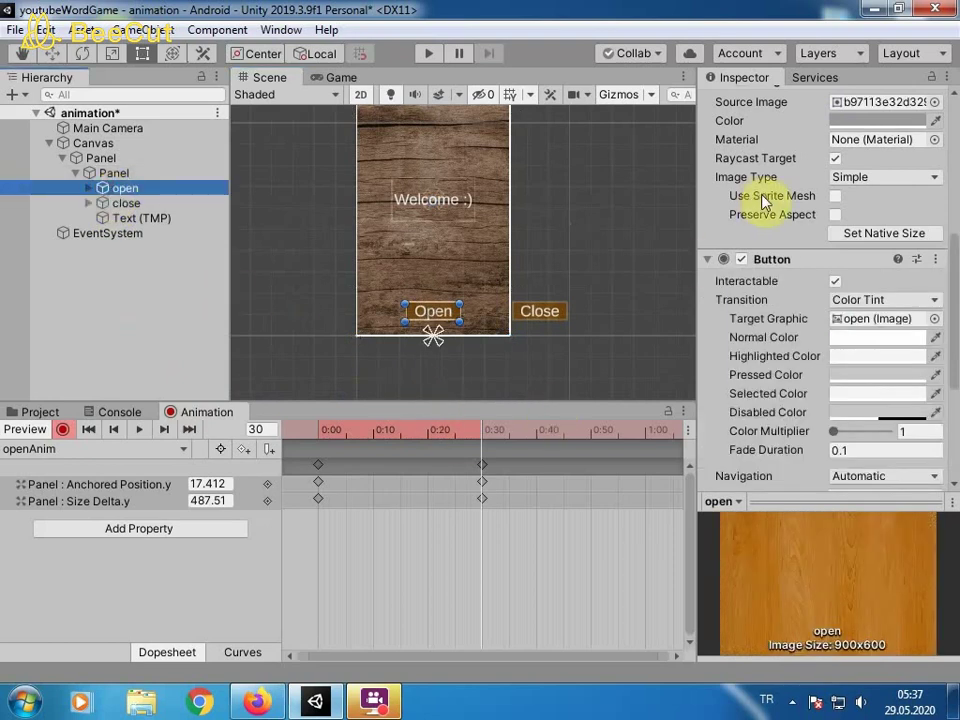
scroll(766, 200, "up", 5)
scroll(757, 272, "down", 3)
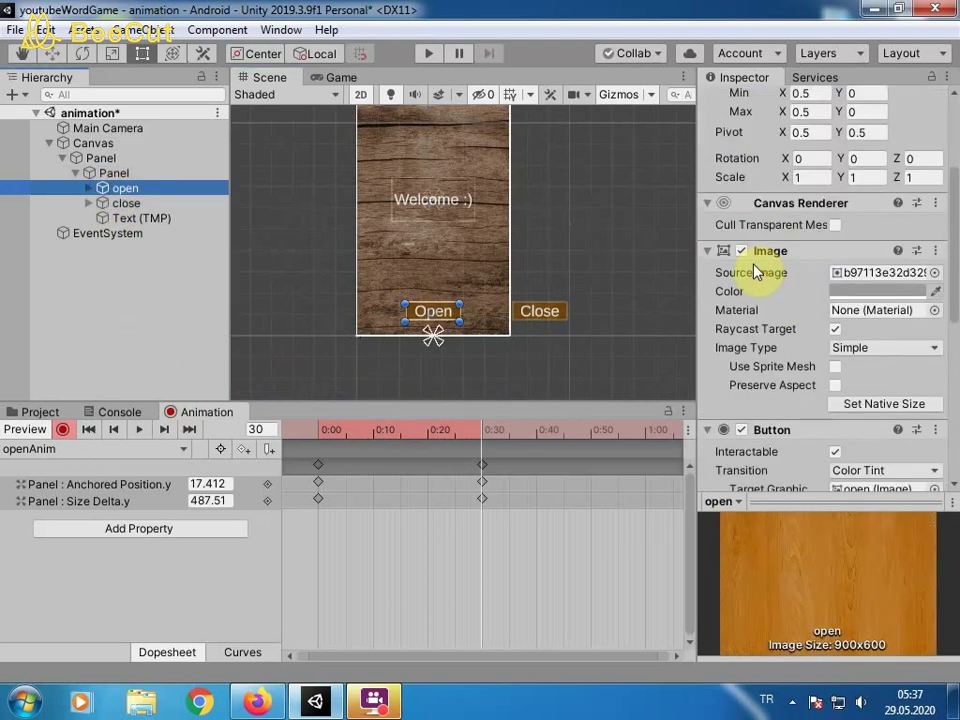
left_click(840, 291)
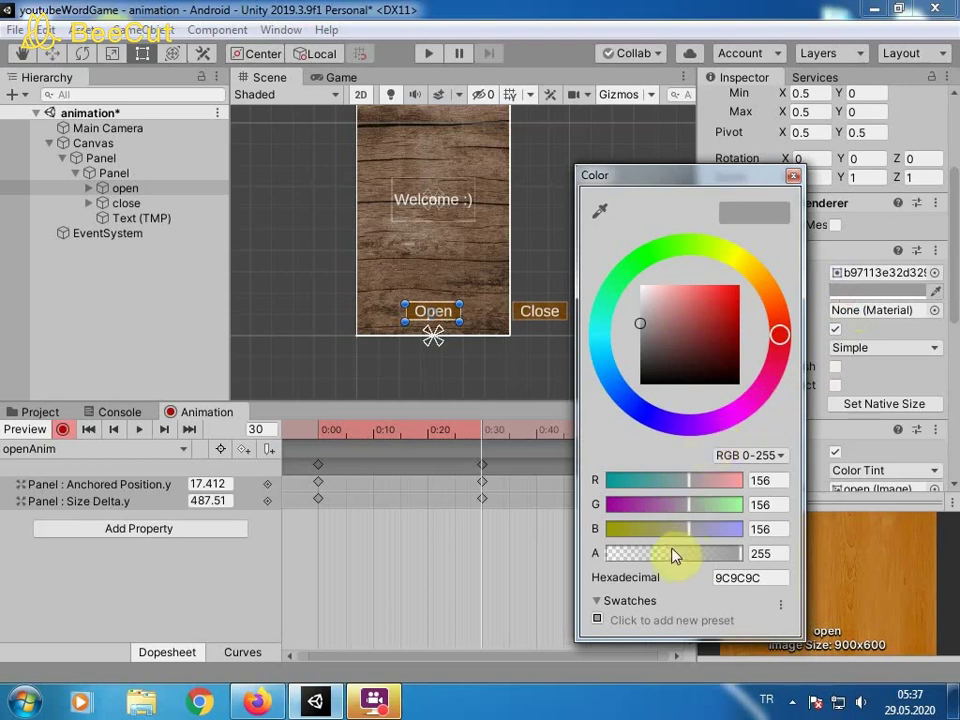
left_click_drag(675, 555, 619, 557)
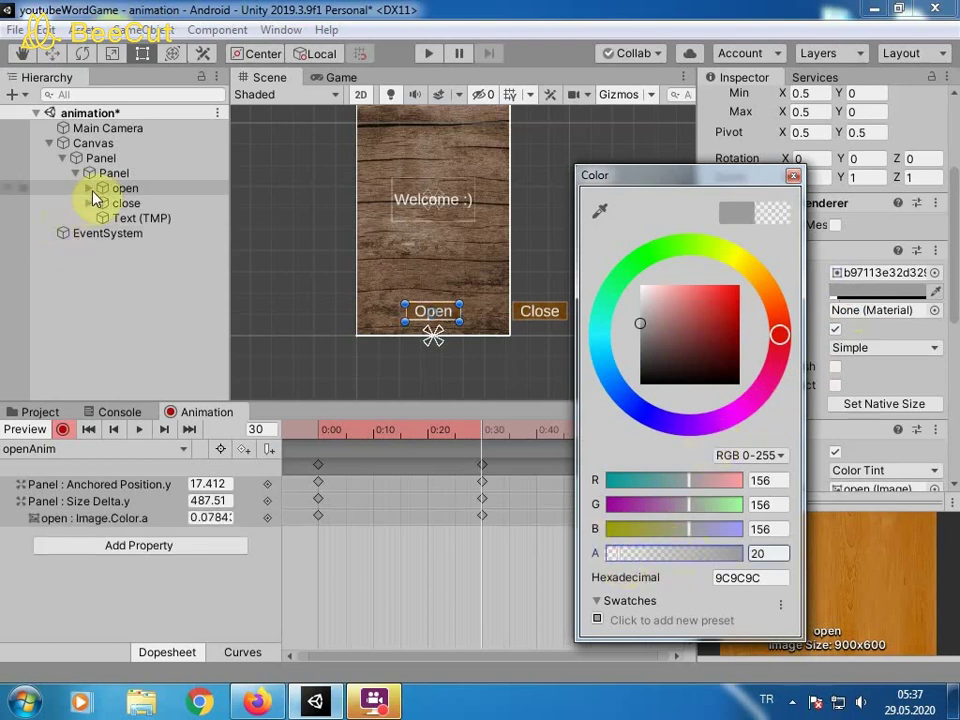
left_click(93, 190)
Set the open button's Text (TMP) vertex colour alpha to 40
left_click(89, 188)
left_click(140, 203)
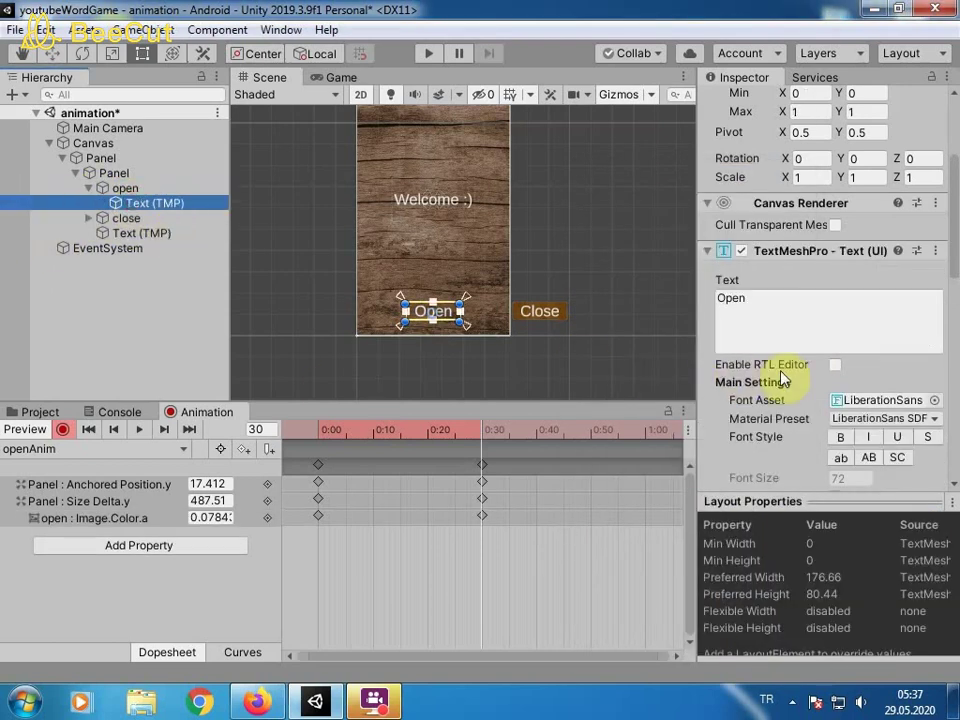
scroll(790, 370, "down", 5)
left_click(842, 206)
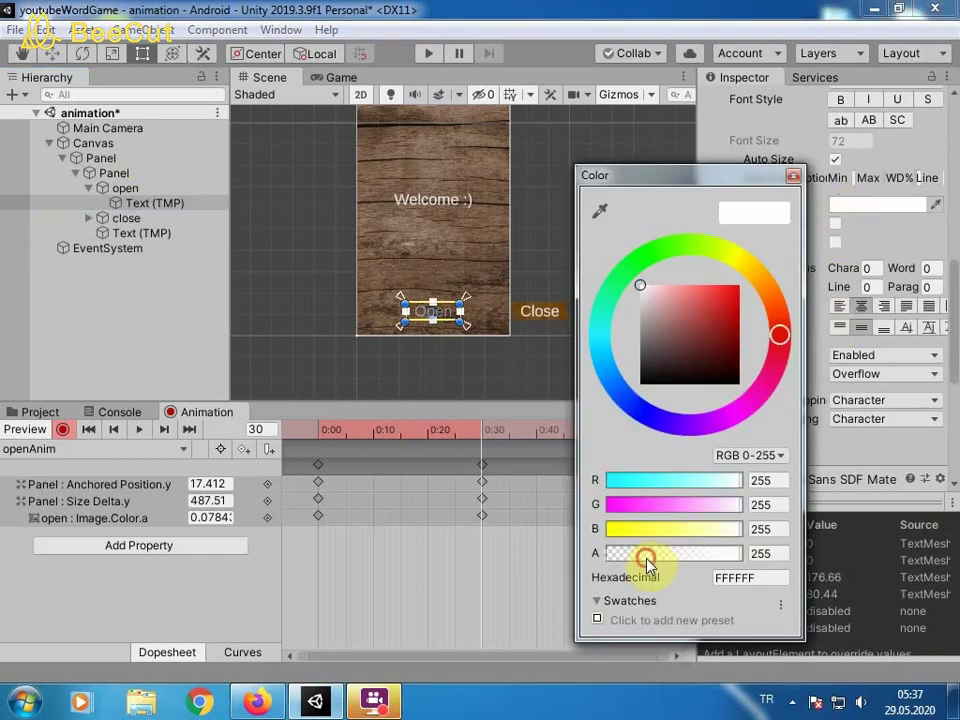
left_click_drag(645, 560, 630, 568)
left_click(793, 177)
Deactivate the open button at the end of the openAnim clip
scroll(724, 253, "up", 5)
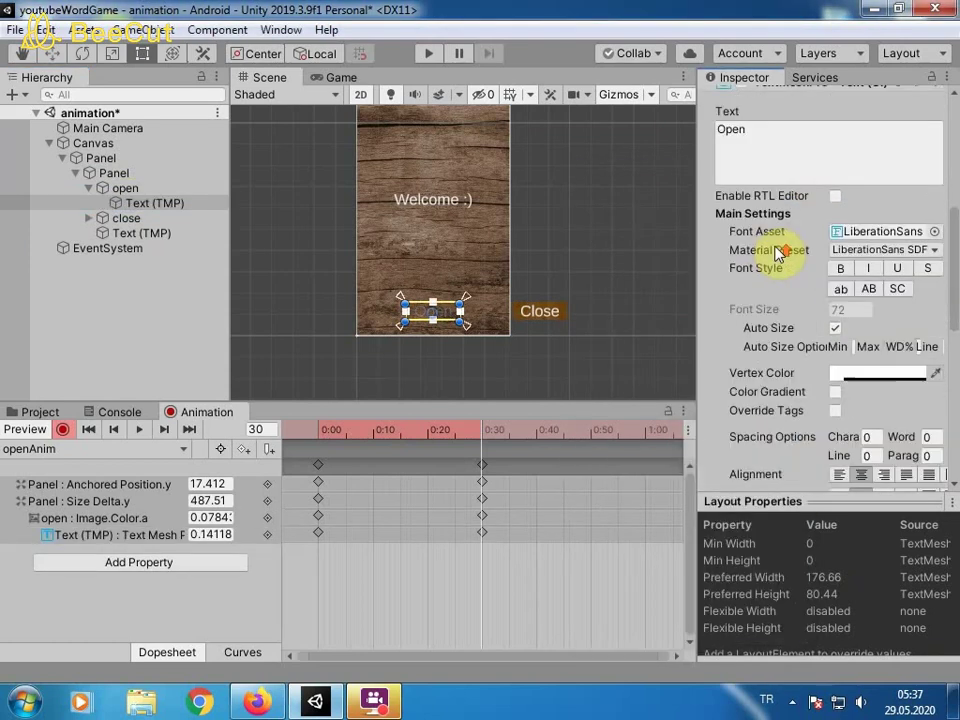
scroll(724, 253, "up", 5)
left_click(184, 190)
left_click(746, 102)
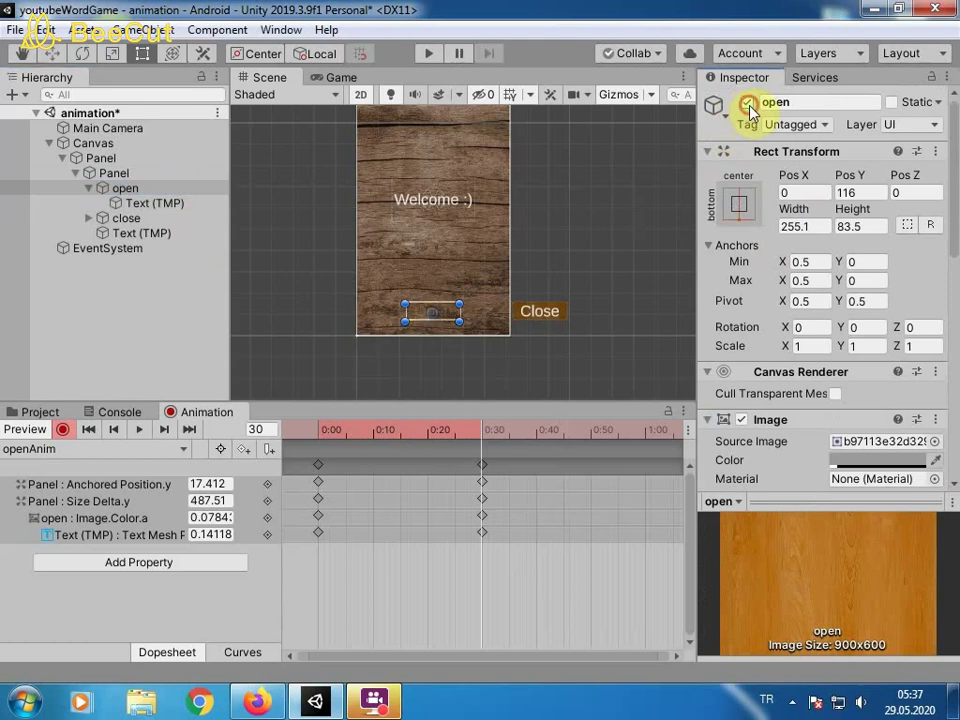
left_click(89, 189)
With the Rect tool, slide the close button from Pos X 500 to 0 at the panel centre
left_click(115, 204)
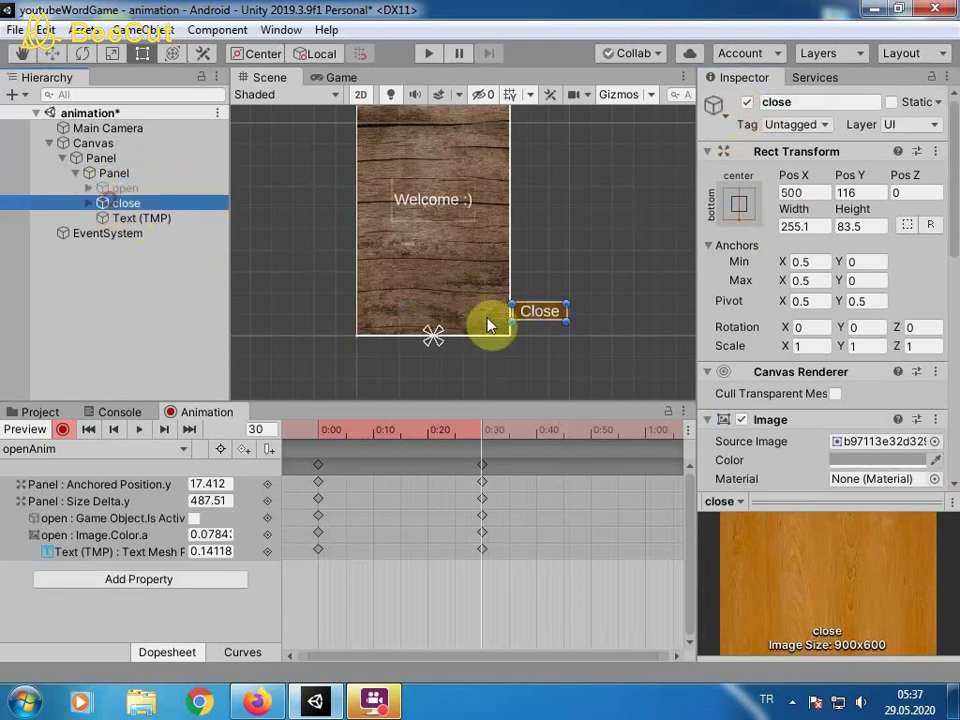
left_click(554, 318)
left_click(115, 204)
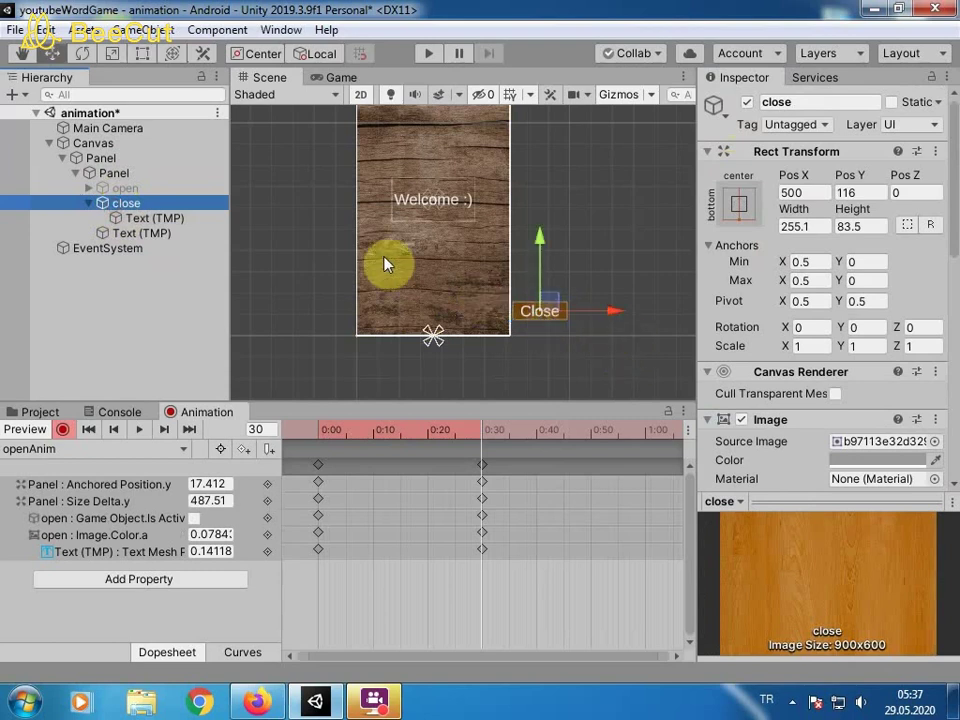
left_click(142, 53)
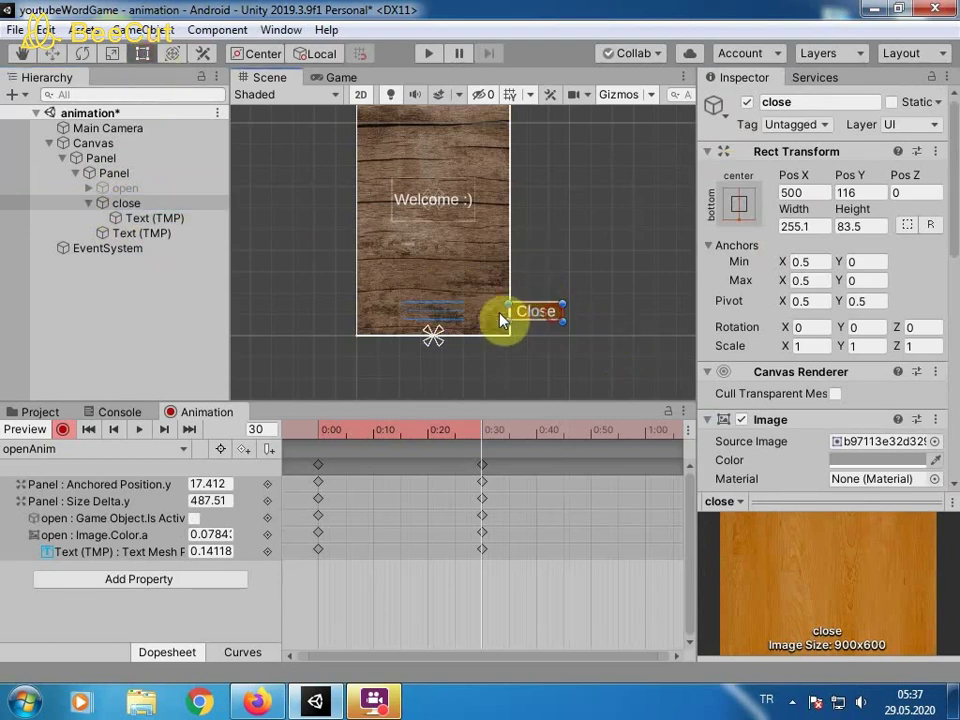
left_click_drag(556, 322, 449, 318)
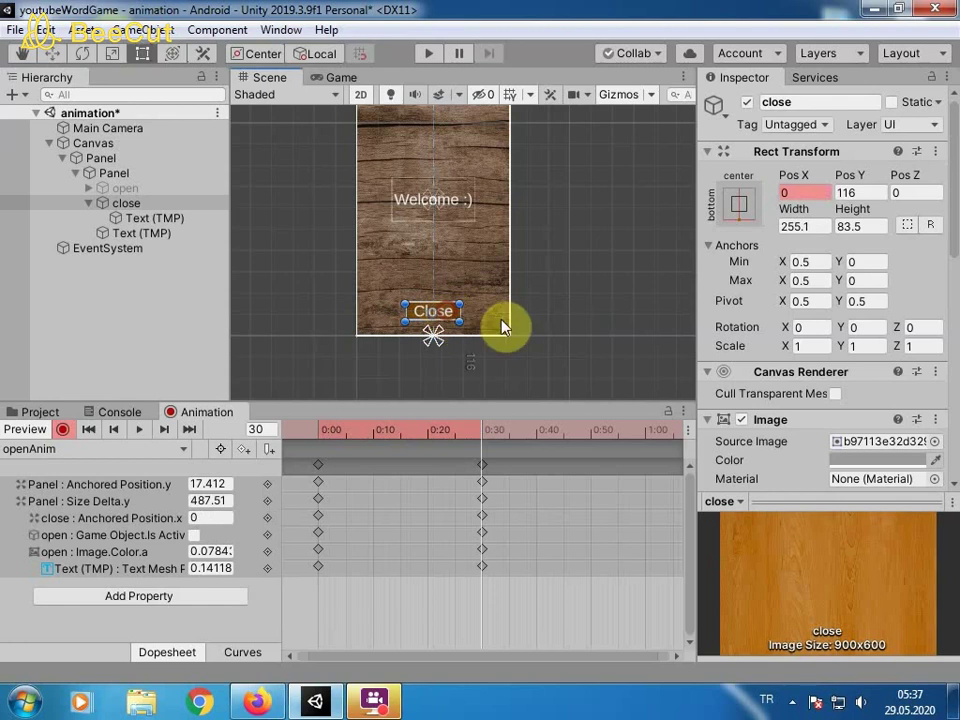
Scrub the timeline to preview Close sliding in, ending back on the first frame
scroll(503, 327, "up", 2)
left_click(333, 437)
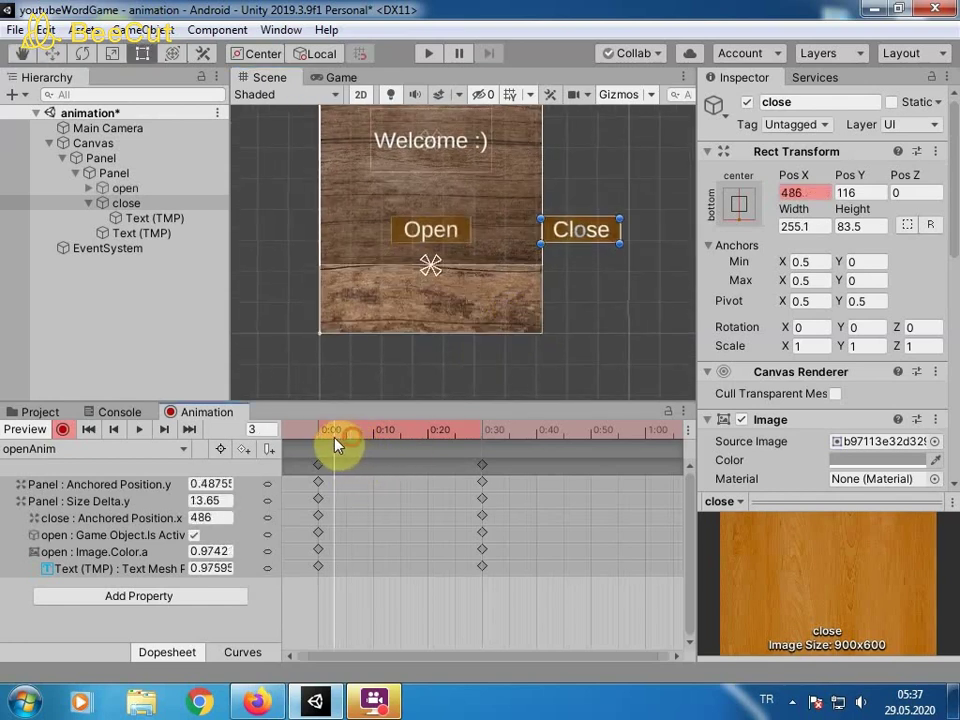
scroll(394, 388, "down", 4)
left_click_drag(380, 440, 470, 448)
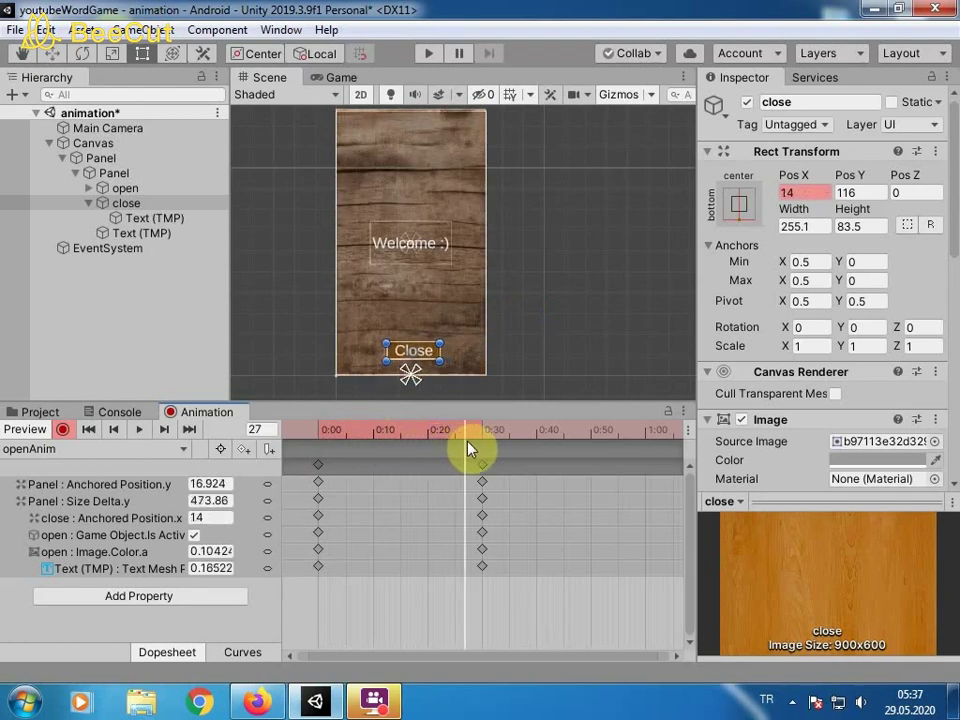
mouse_move(470, 448)
left_mouse_down()
mouse_move(318, 458)
mouse_move(487, 458)
left_mouse_up()
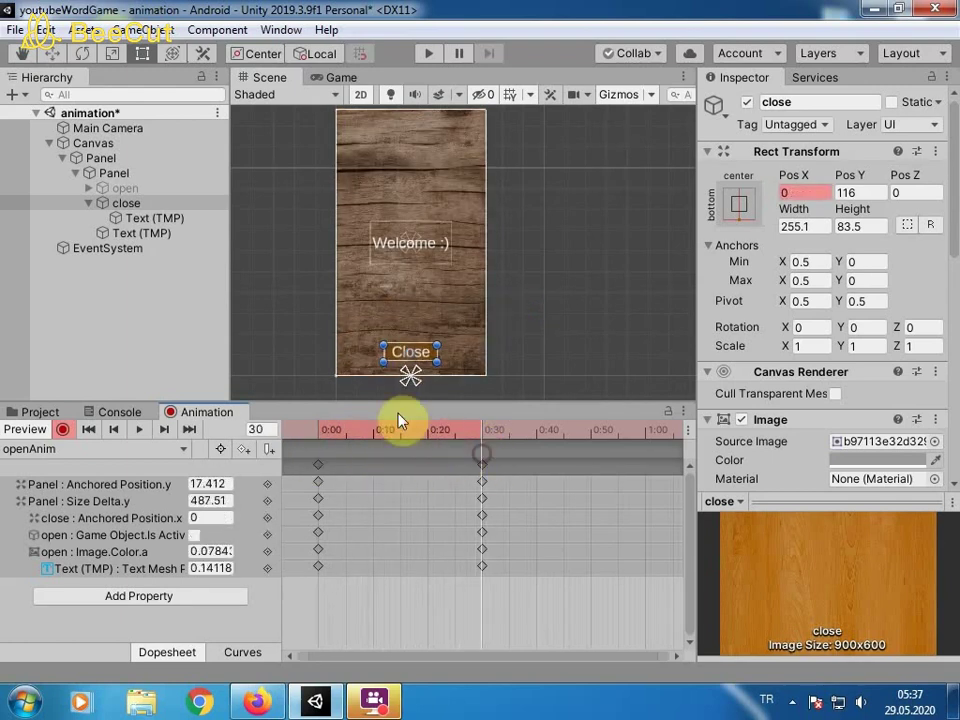
left_click(314, 433)
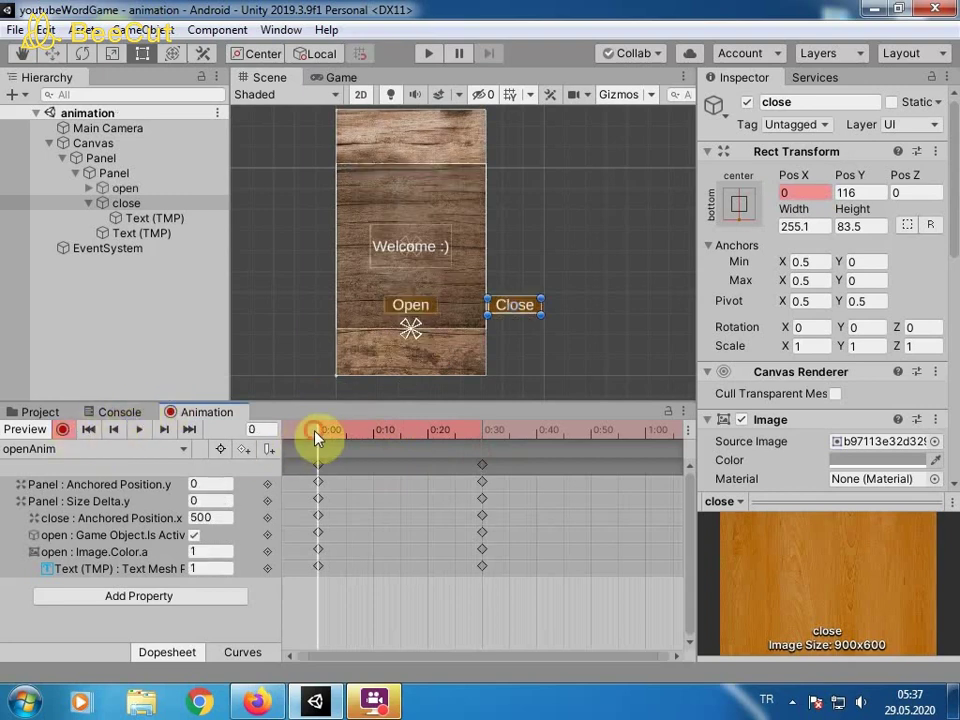
Turn recording back on and key the Welcome text's active state so it shows
left_click(128, 232)
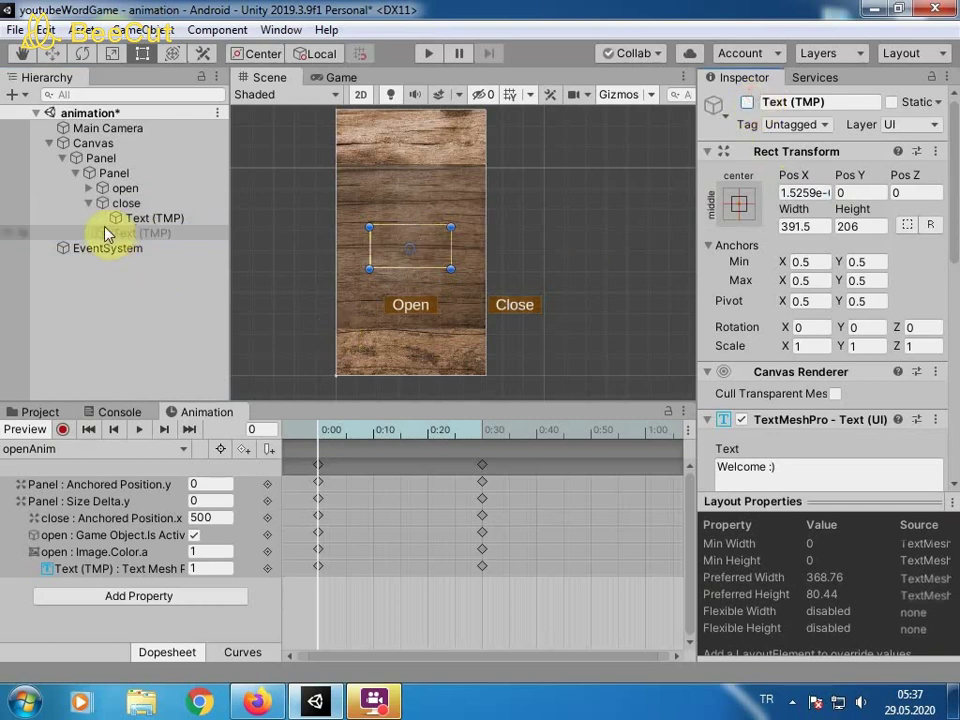
left_click_drag(107, 233, 100, 210)
mouse_move(318, 432)
left_mouse_down()
mouse_move(416, 432)
mouse_move(482, 454)
left_mouse_up()
left_click(63, 429)
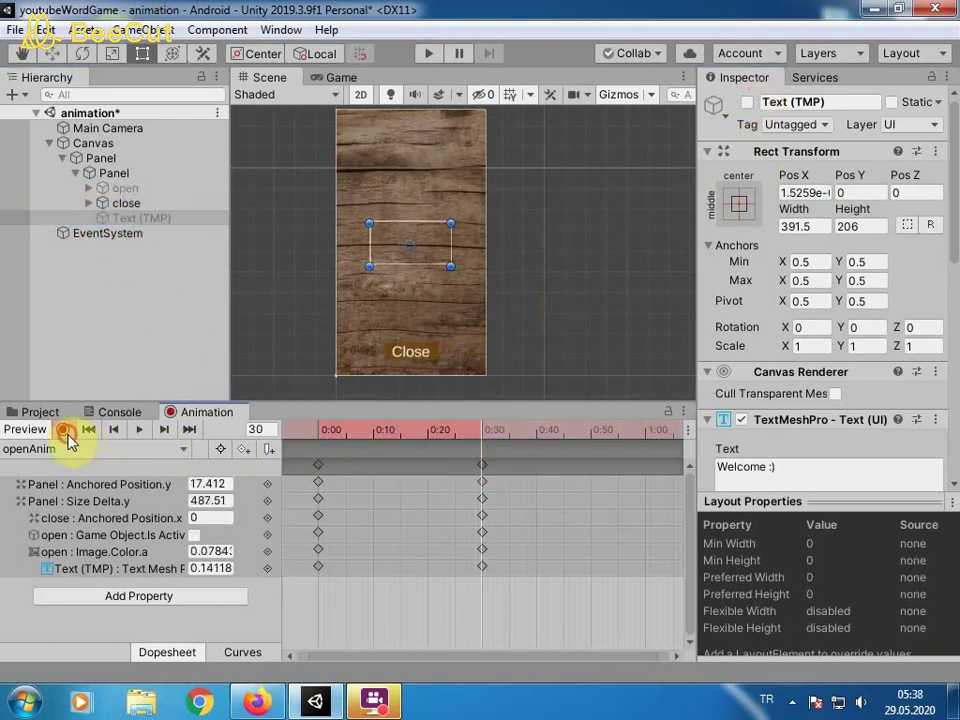
left_click(130, 218)
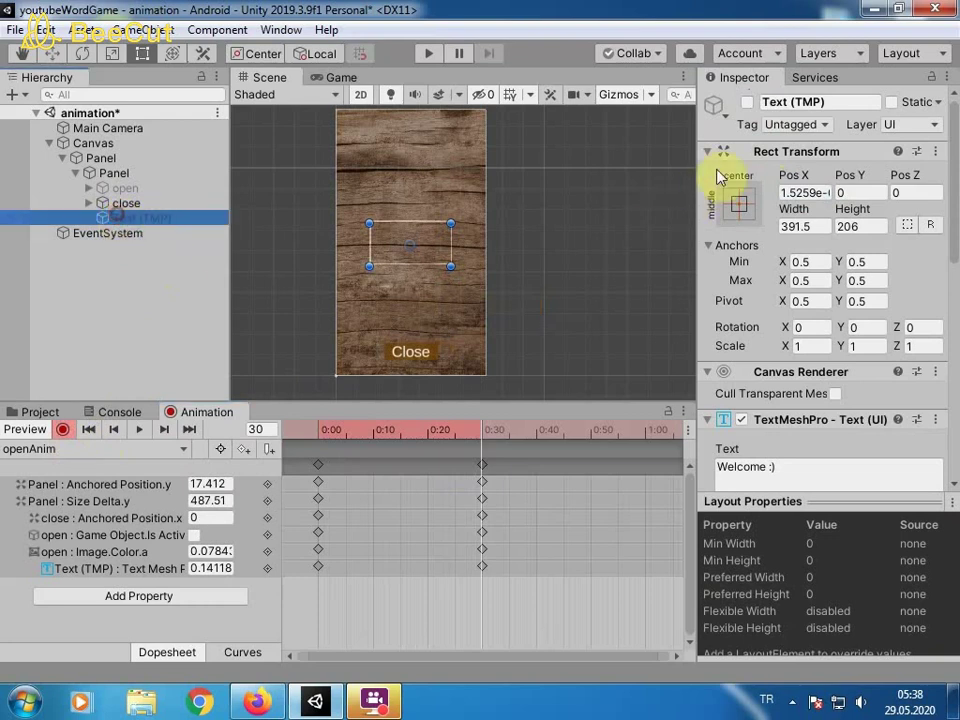
left_click(742, 104)
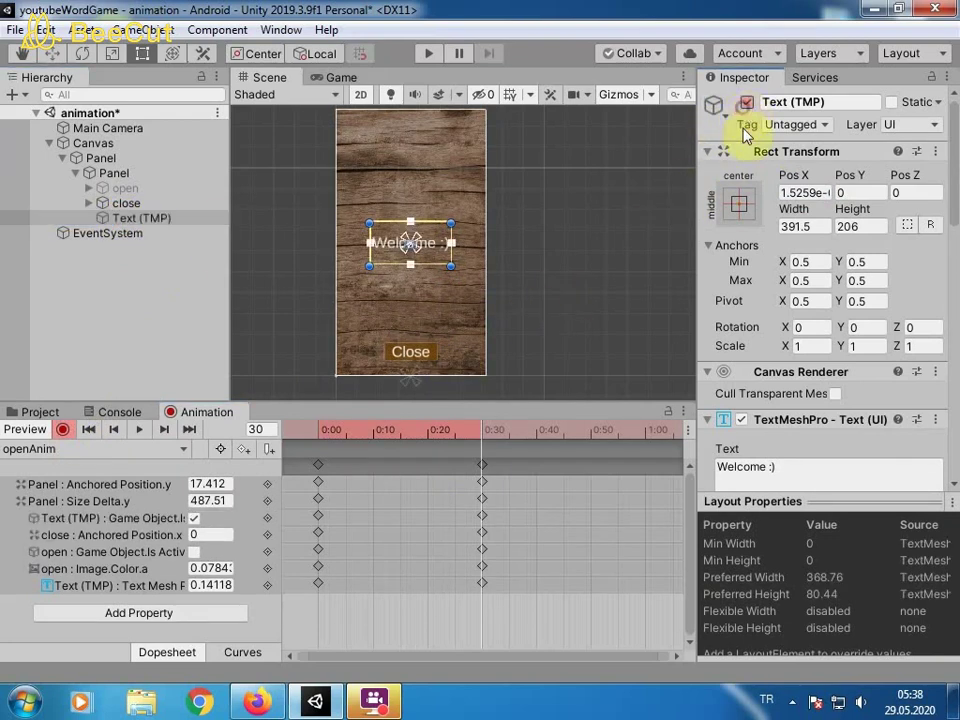
mouse_move(445, 440)
left_mouse_down()
mouse_move(423, 468)
mouse_move(295, 465)
left_mouse_up()
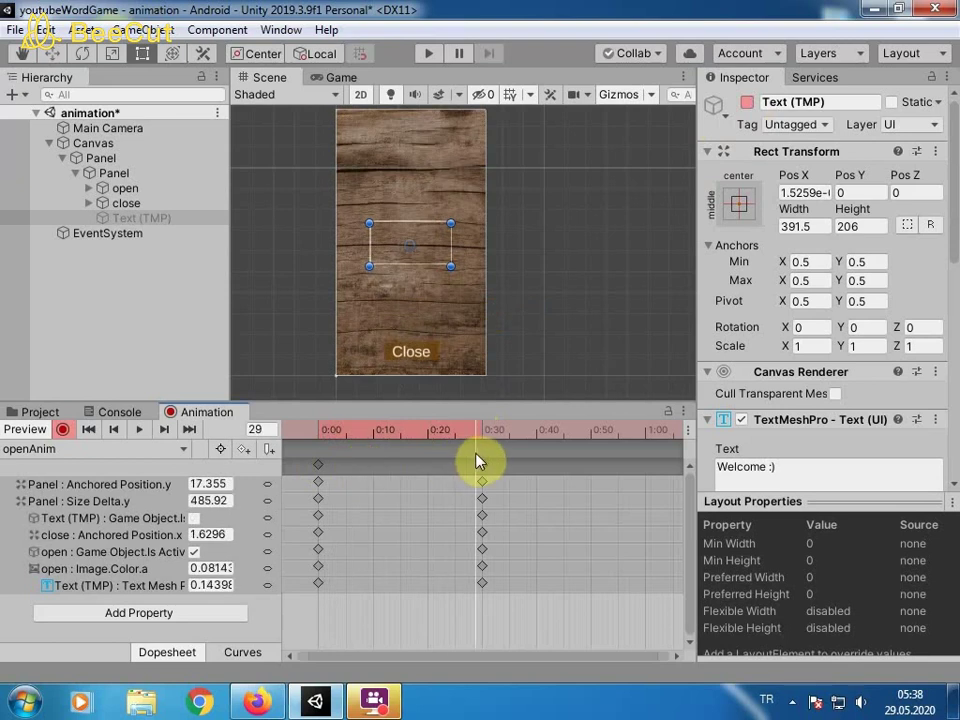
left_click(747, 102)
left_click_drag(329, 441, 318, 441)
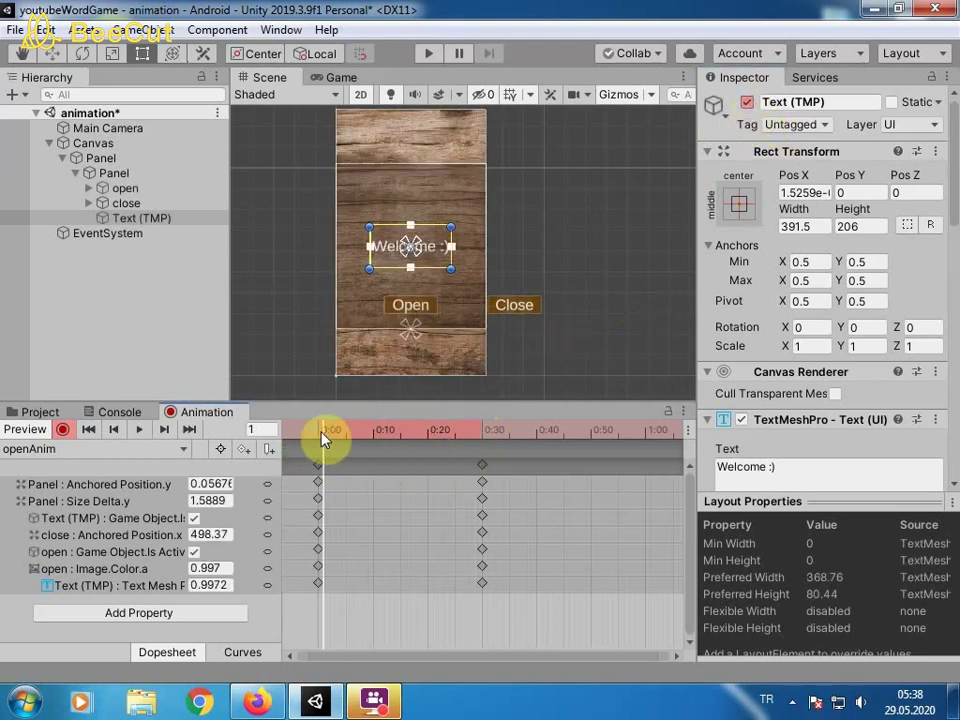
Key the Welcome text fully transparent at the start and fully opaque at the clip end
scroll(915, 335, "down", 5)
left_click(872, 375)
left_click_drag(700, 553, 480, 460)
left_click(482, 435)
left_click(482, 435)
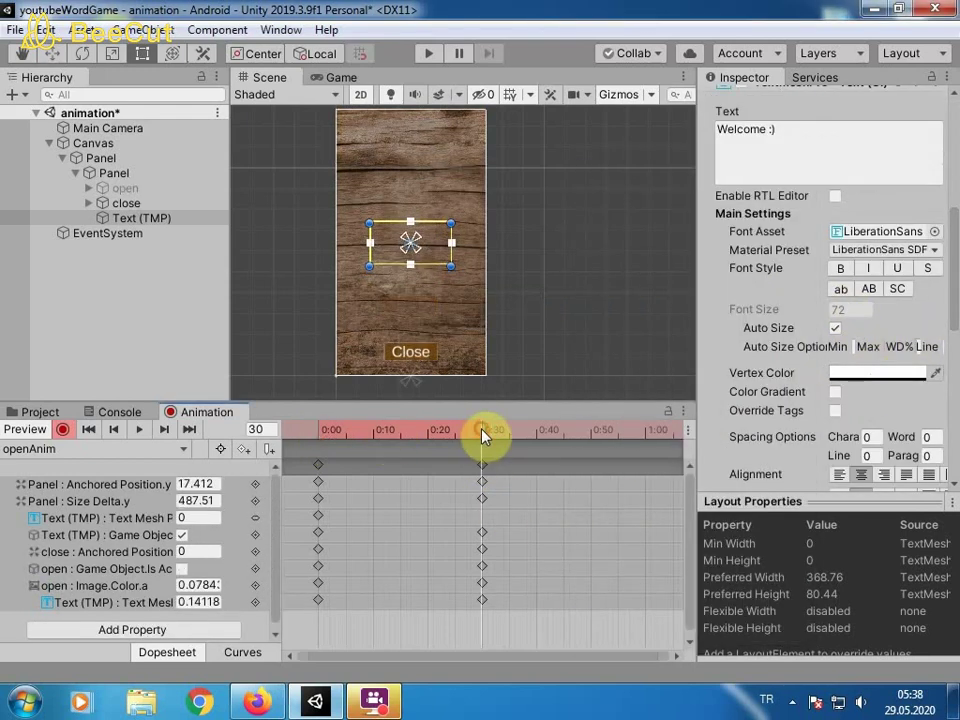
left_click(868, 375)
left_click_drag(725, 550, 745, 552)
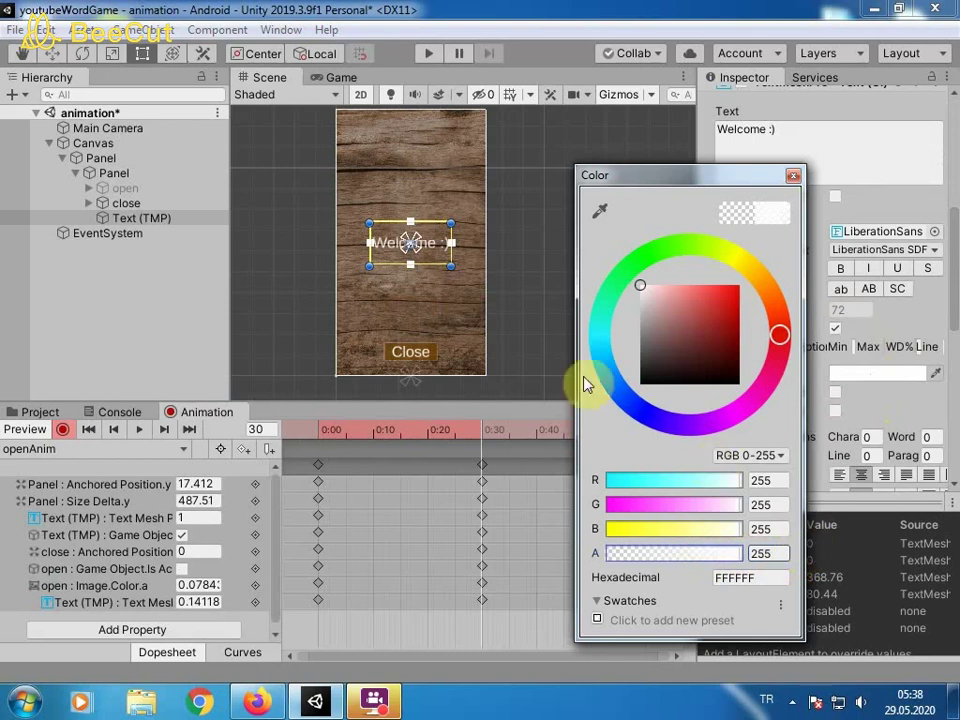
left_click(548, 352)
Preview openAnim at frame 15 in the Game view and save the scene
left_click(335, 77)
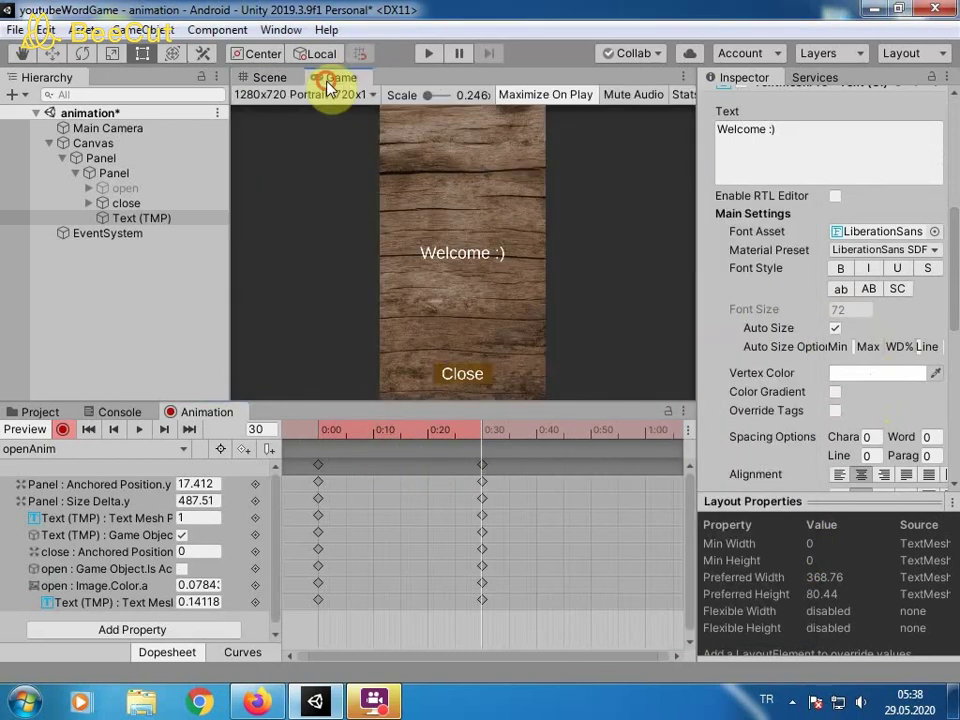
left_click_drag(317, 439, 482, 469)
key("ctrl+s")
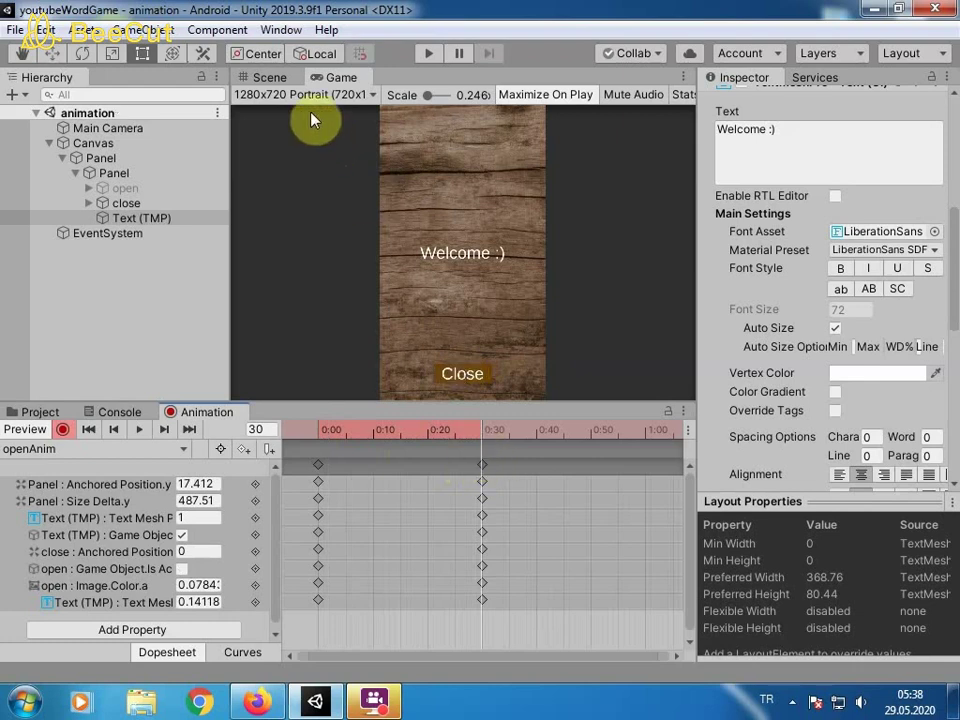
Select all openAnim keyframes in the Dopesheet and stretch the end keyframes to about 0:50
left_click(270, 77)
scroll(300, 303, "down", 2)
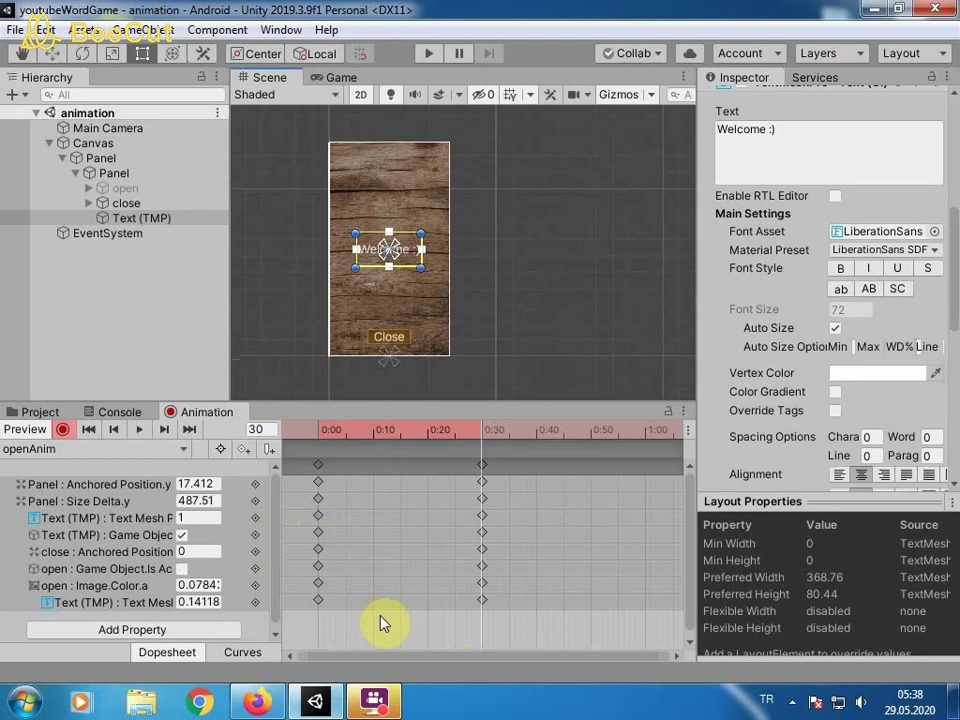
left_click_drag(528, 630, 311, 467)
left_click_drag(490, 540, 600, 540)
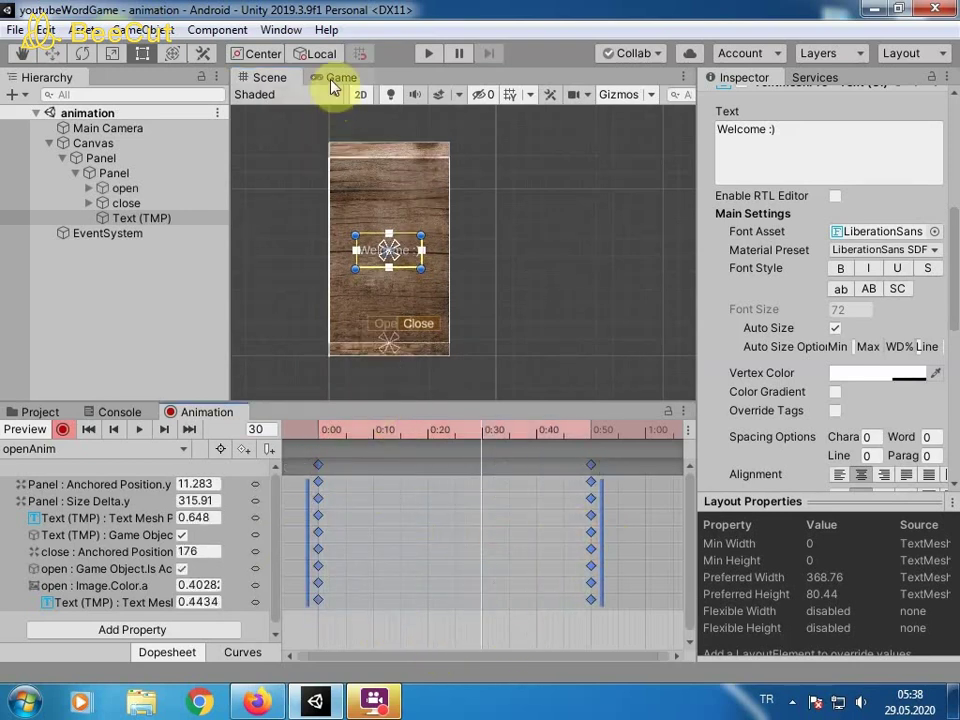
Play the lengthened openAnim in the Game view, rewind to frame 0, and stop recording
left_click(335, 80)
left_click(141, 430)
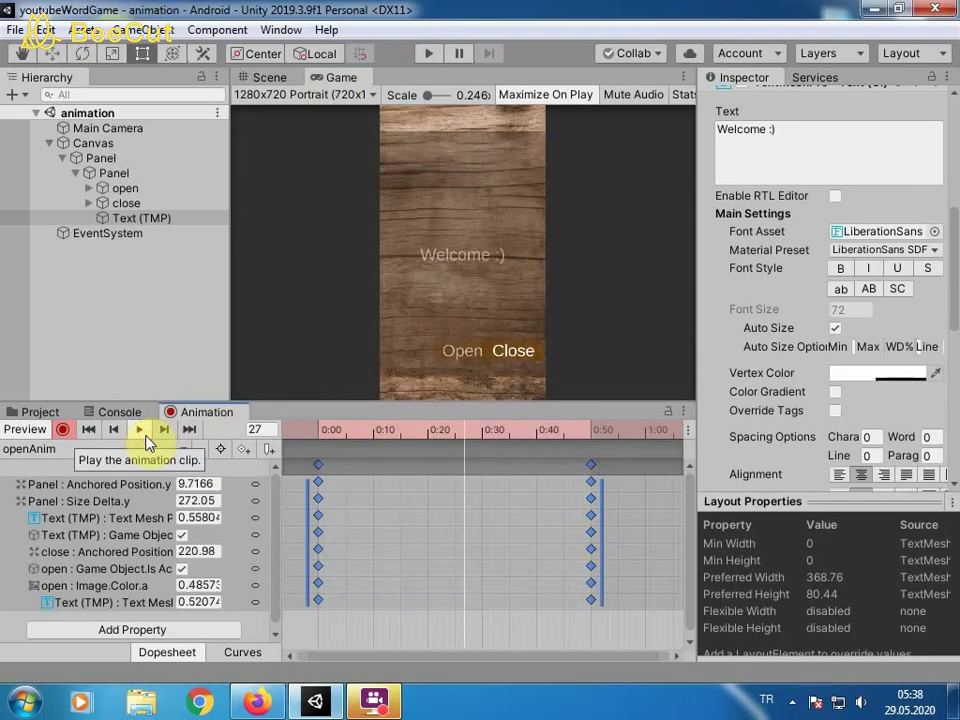
left_click(318, 440)
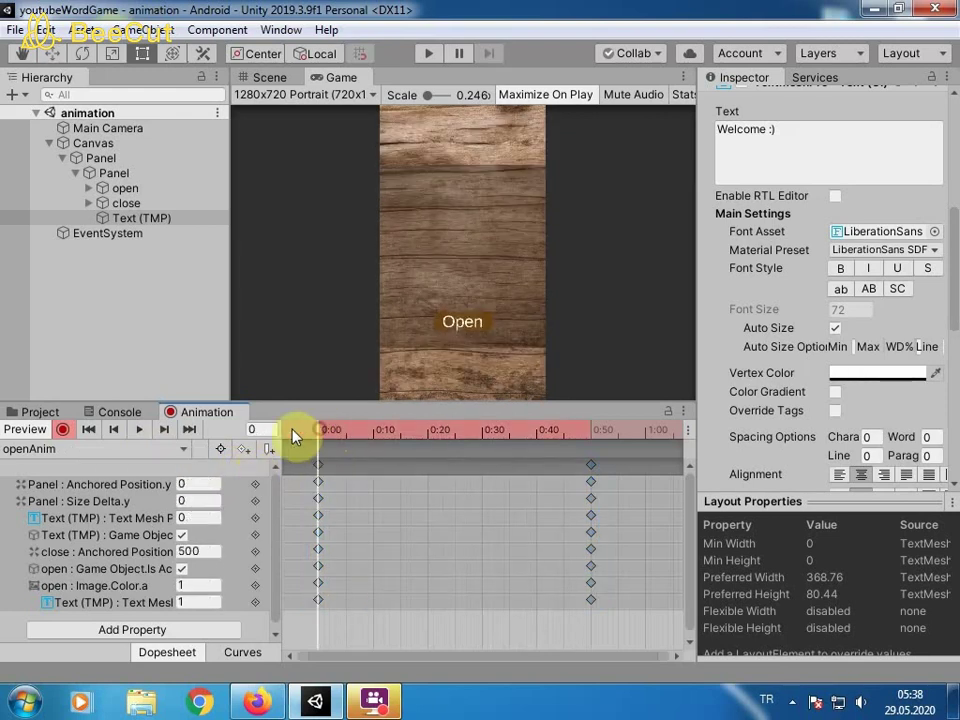
left_click(62, 430)
Select all openAnim keyframes and create a new clip saved as closeAnim
left_click_drag(628, 608, 298, 456)
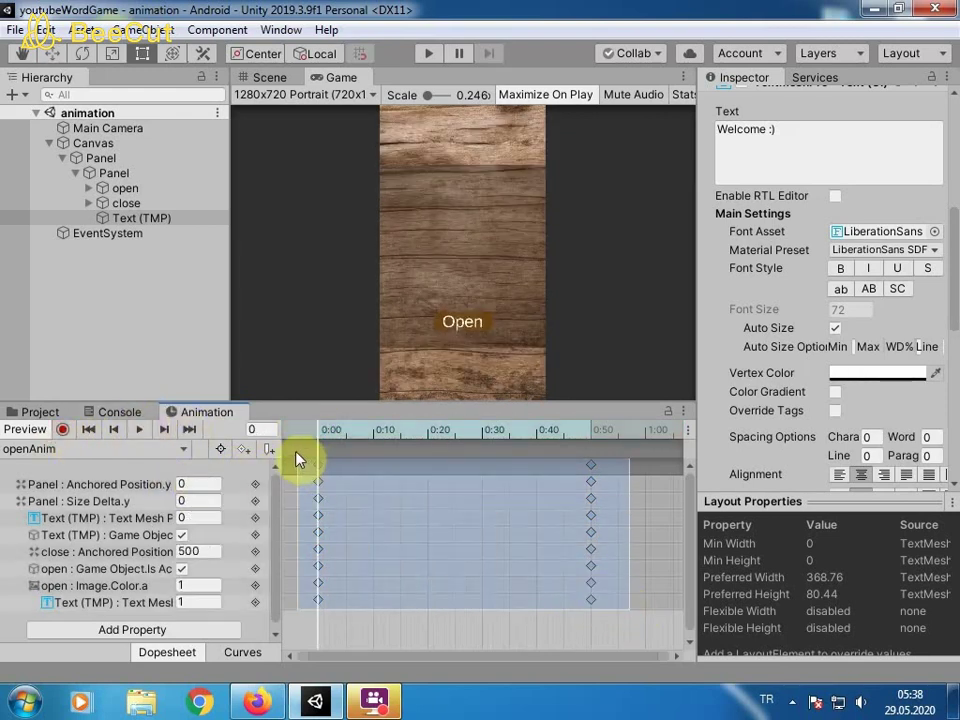
left_click(115, 447)
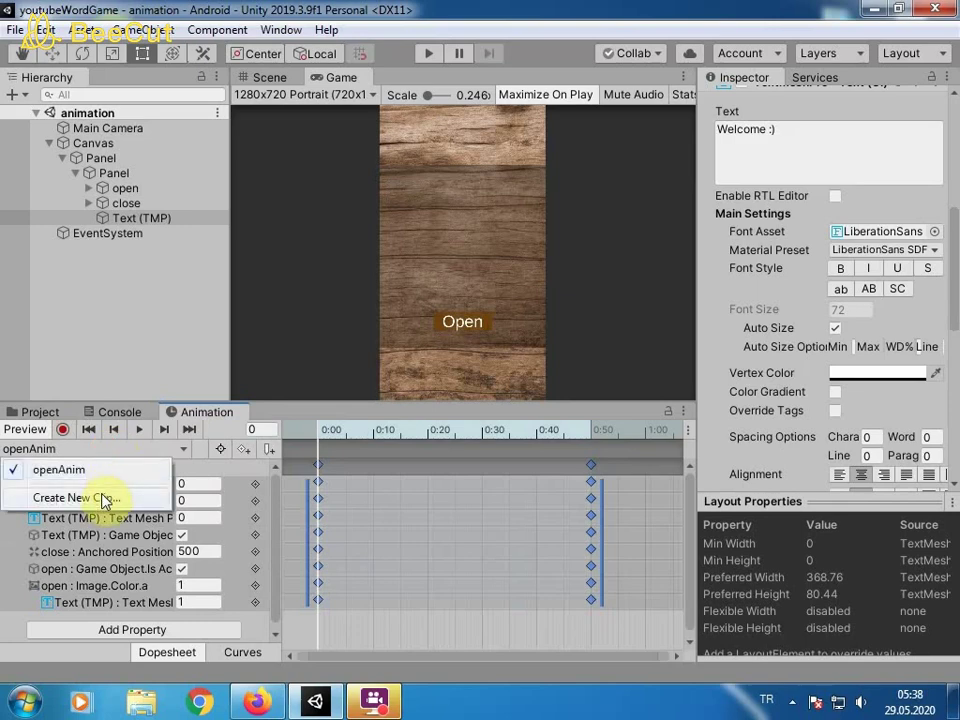
left_click(103, 497)
type("close")
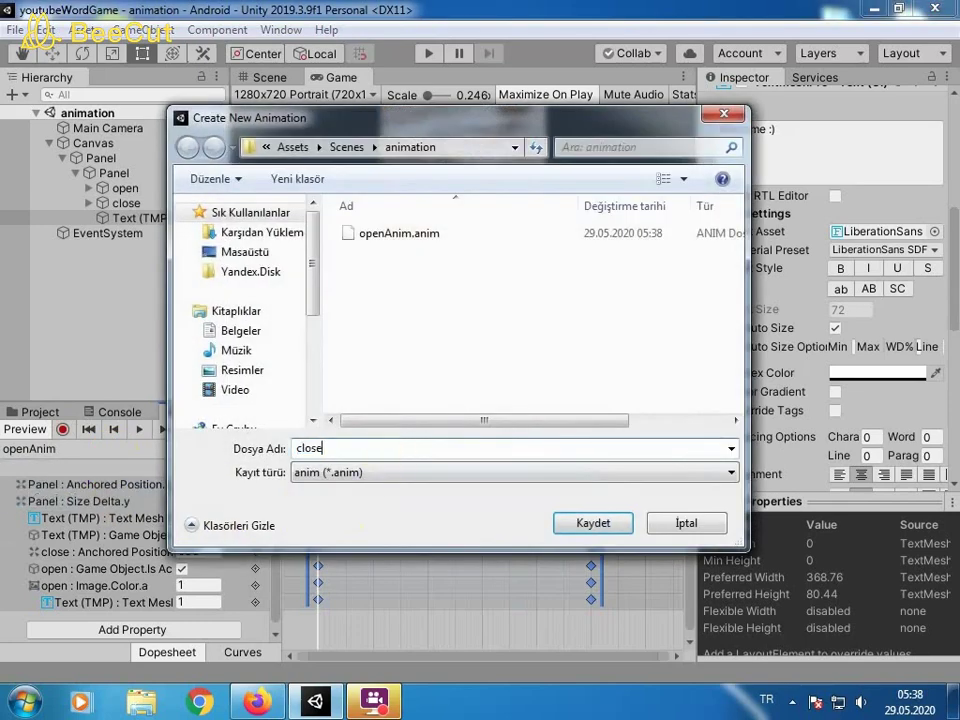
type("im")
key("Return")
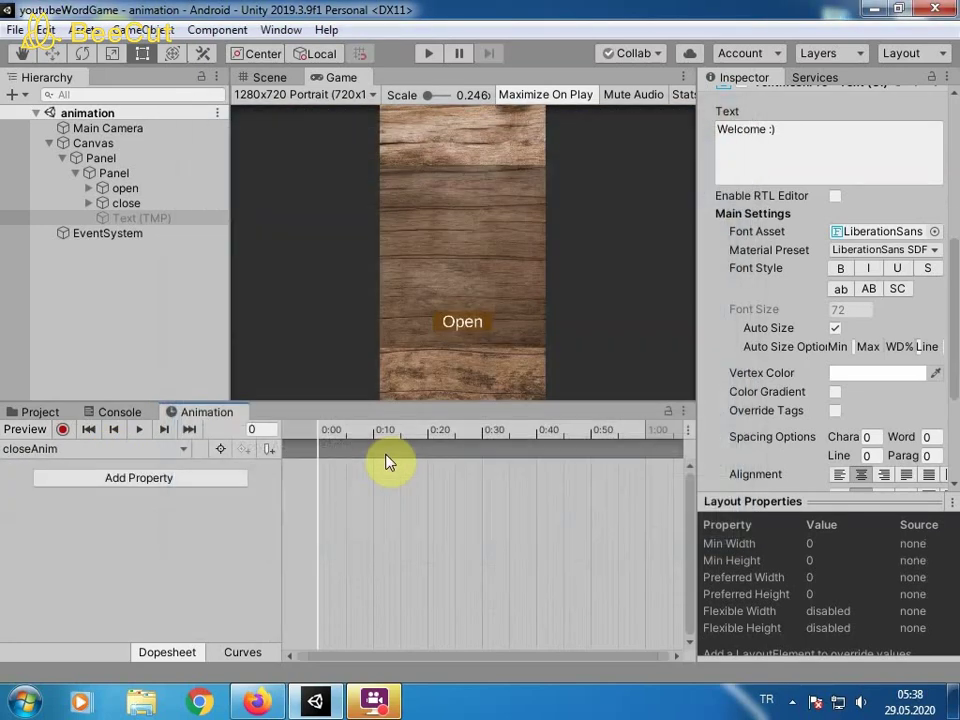
Swap the 0:00 and 0:50 keyframe columns so closeAnim runs in reverse, then preview it
mouse_move(345, 432)
left_mouse_down()
mouse_move(588, 455)
mouse_move(275, 453)
mouse_move(503, 450)
left_mouse_up()
left_click(620, 588)
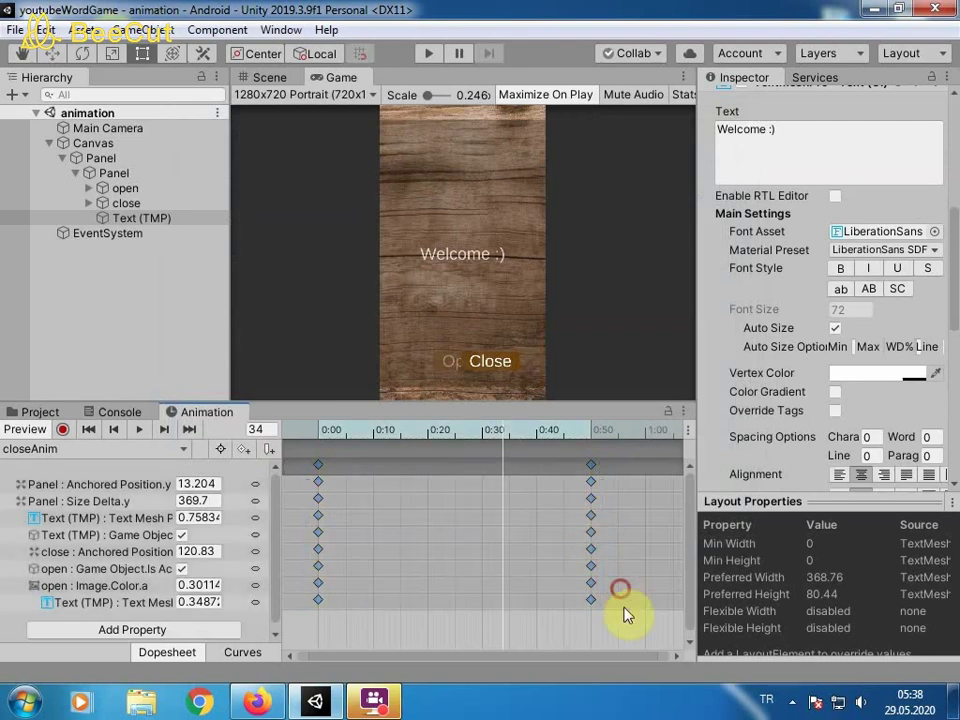
mouse_move(621, 620)
left_mouse_down()
mouse_move(590, 470)
mouse_move(455, 467)
left_mouse_up()
mouse_move(376, 643)
left_mouse_down()
mouse_move(309, 455)
mouse_move(600, 482)
left_mouse_up()
mouse_move(471, 634)
left_mouse_down("shift")
mouse_move(446, 447)
mouse_move(246, 461)
left_mouse_up("shift")
left_click(139, 429)
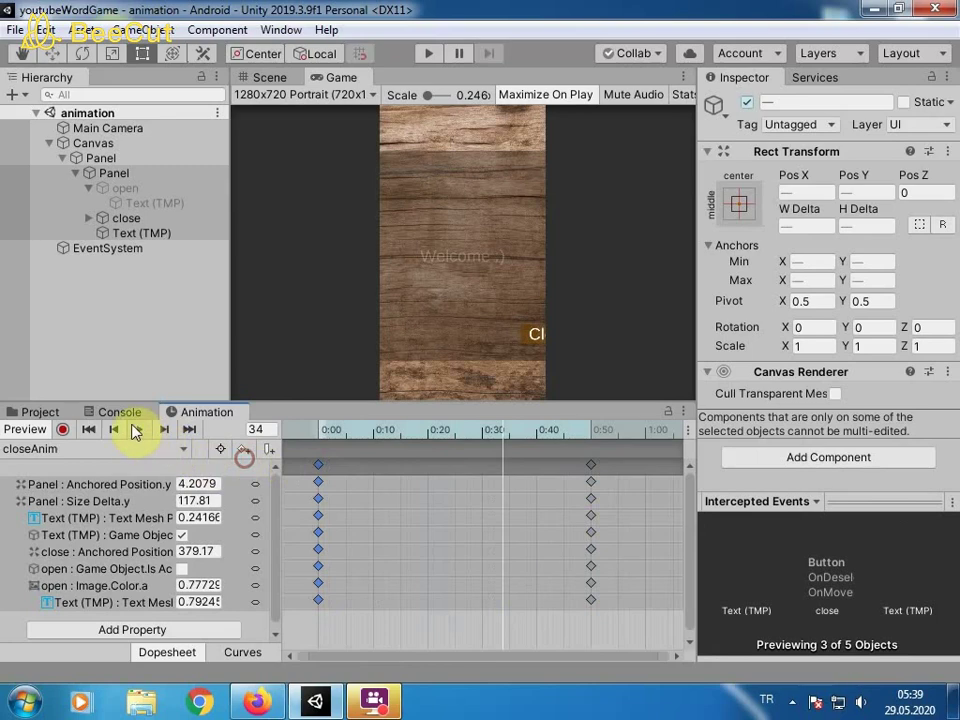
mouse_move(364, 429)
left_mouse_down()
mouse_move(591, 460)
mouse_move(250, 440)
left_mouse_up()
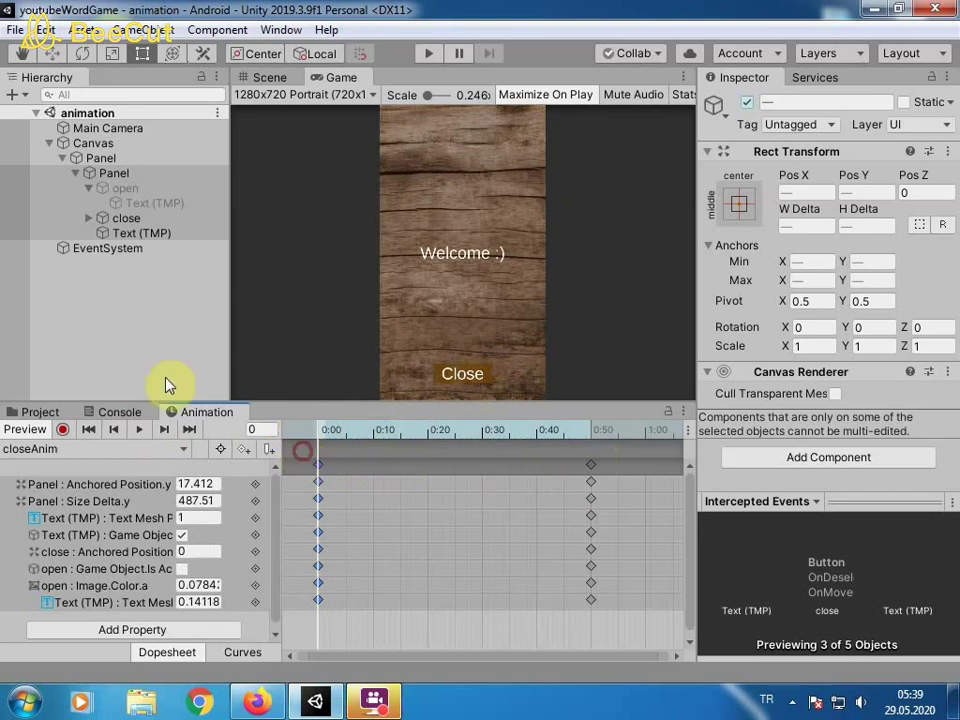
While recording closeAnim, key the open button active and hide the Welcome text at 0:50
left_click(62, 429)
left_click(125, 188)
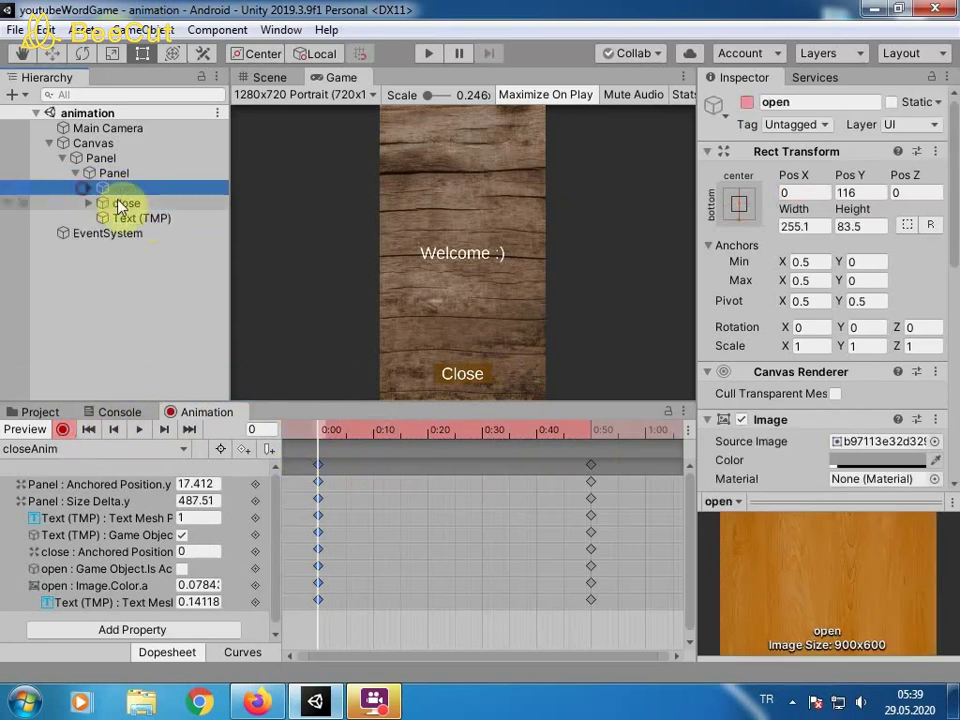
left_click(747, 101)
mouse_move(327, 432)
left_mouse_down()
mouse_move(591, 450)
mouse_move(340, 455)
mouse_move(600, 467)
mouse_move(591, 470)
left_mouse_up()
left_click(132, 218)
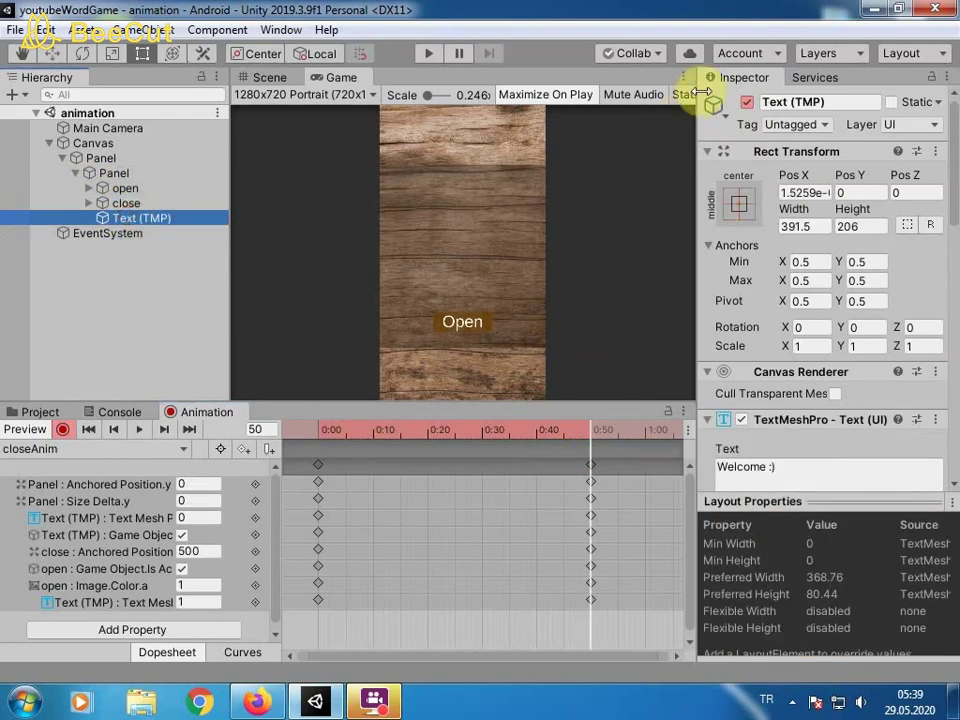
left_click(747, 101)
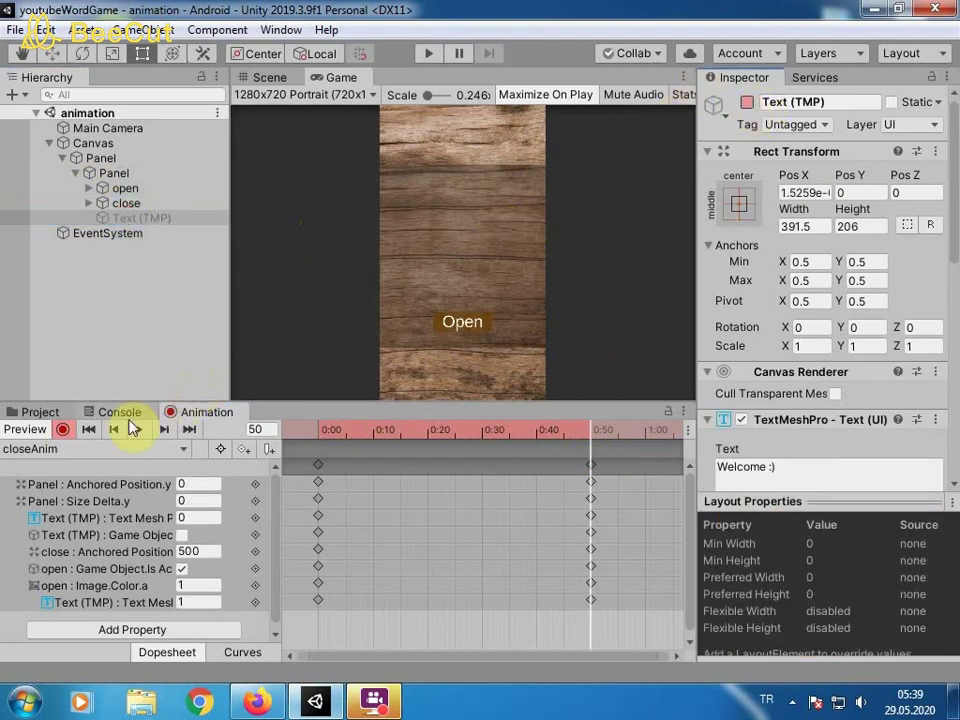
left_click(63, 429)
Create a C# script named animButtons in the Scenes/animation folder
left_click(45, 413)
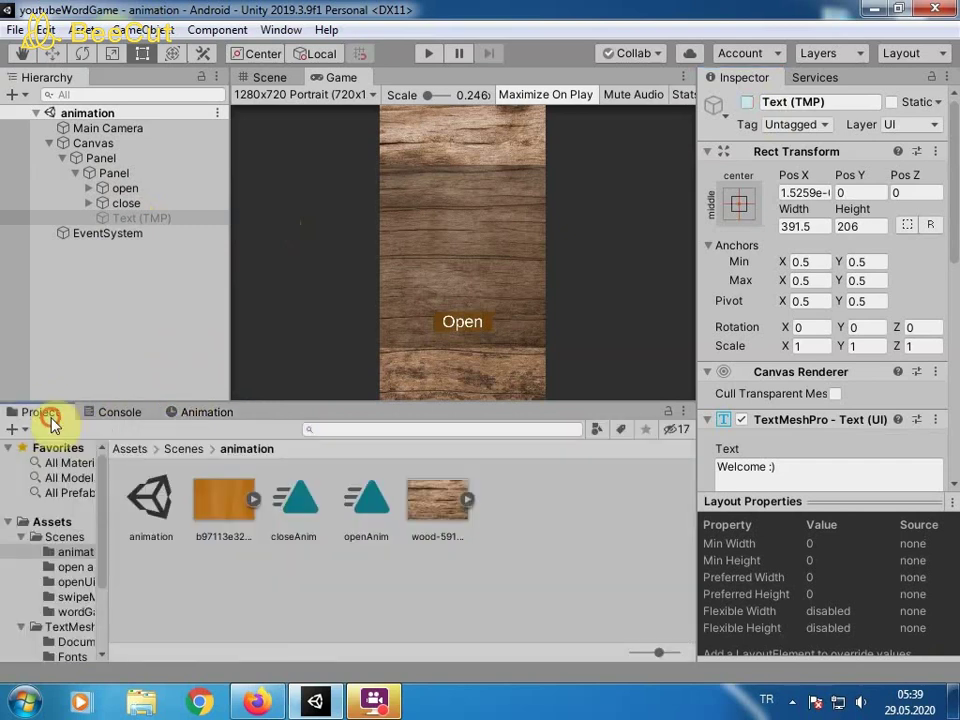
right_click(281, 568)
left_click(350, 97)
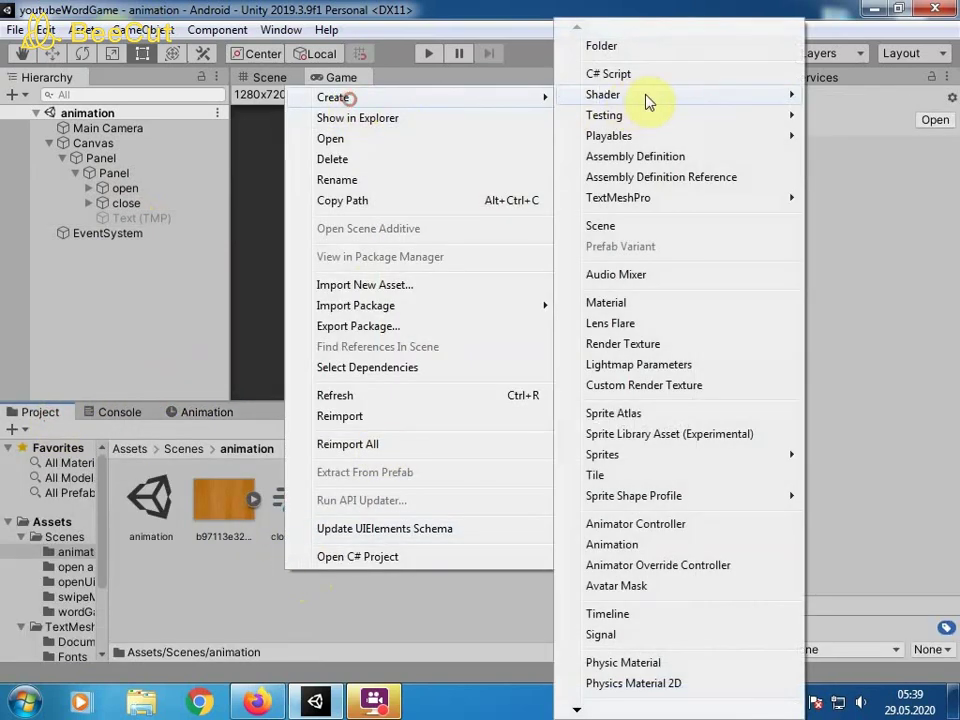
left_click(649, 76)
type("animButtons")
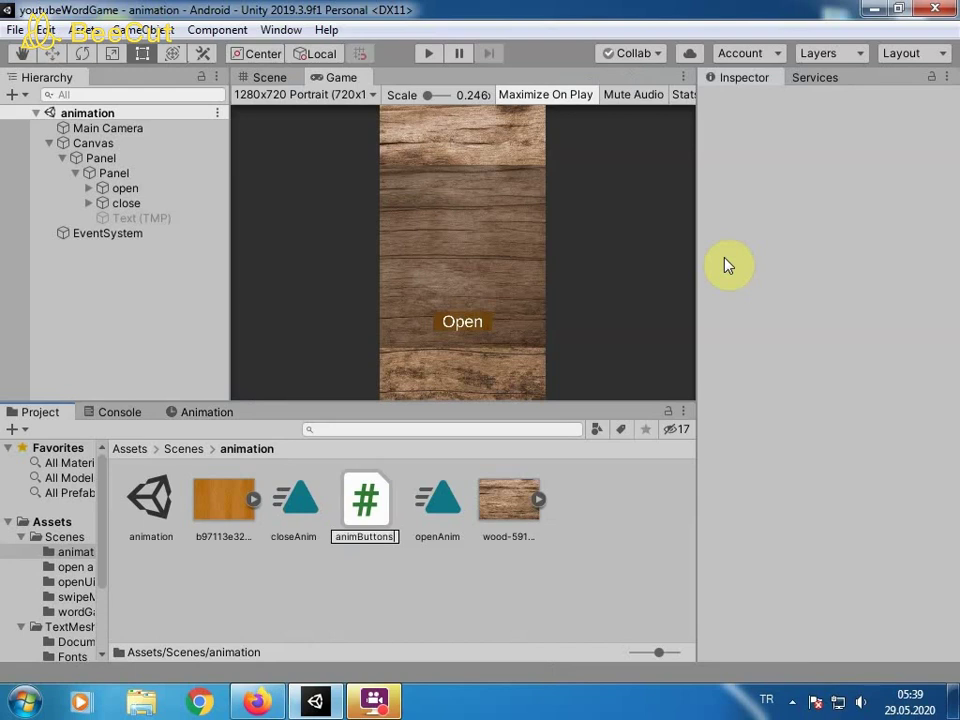
key("Return")
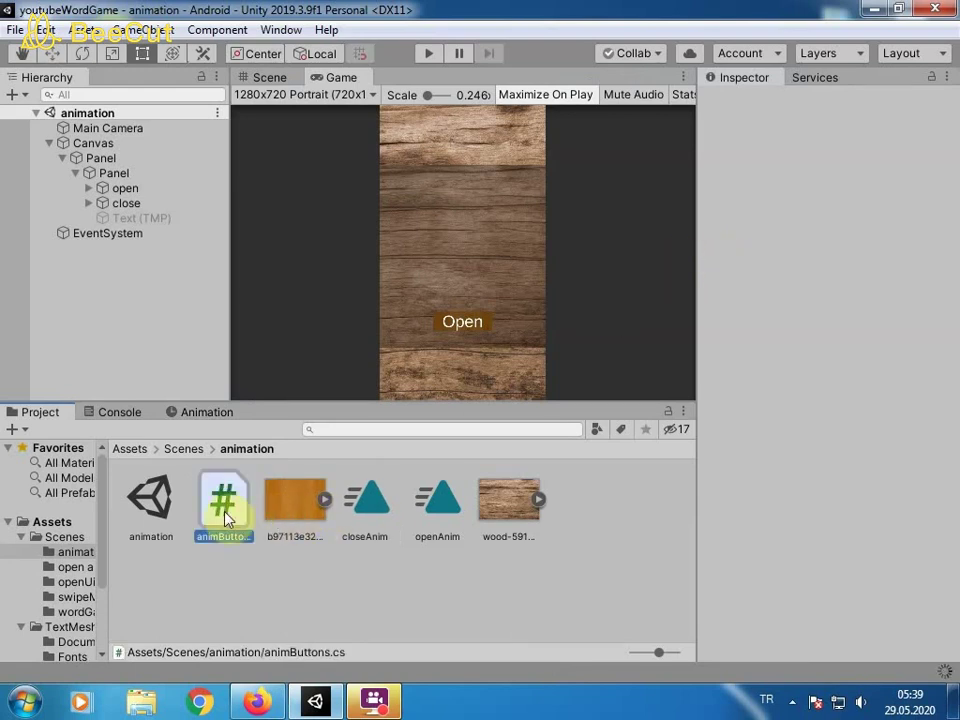
Replace the default Start and Update methods with void AnimationPlay(Button btn)
double_click(225, 517)
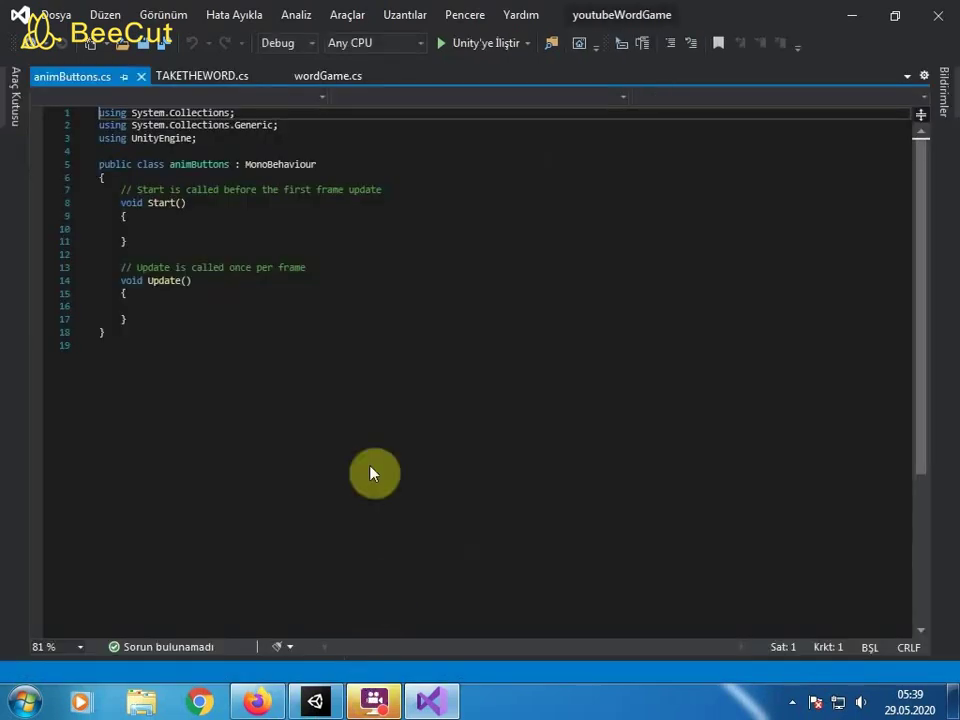
left_click_drag(162, 354, 103, 199)
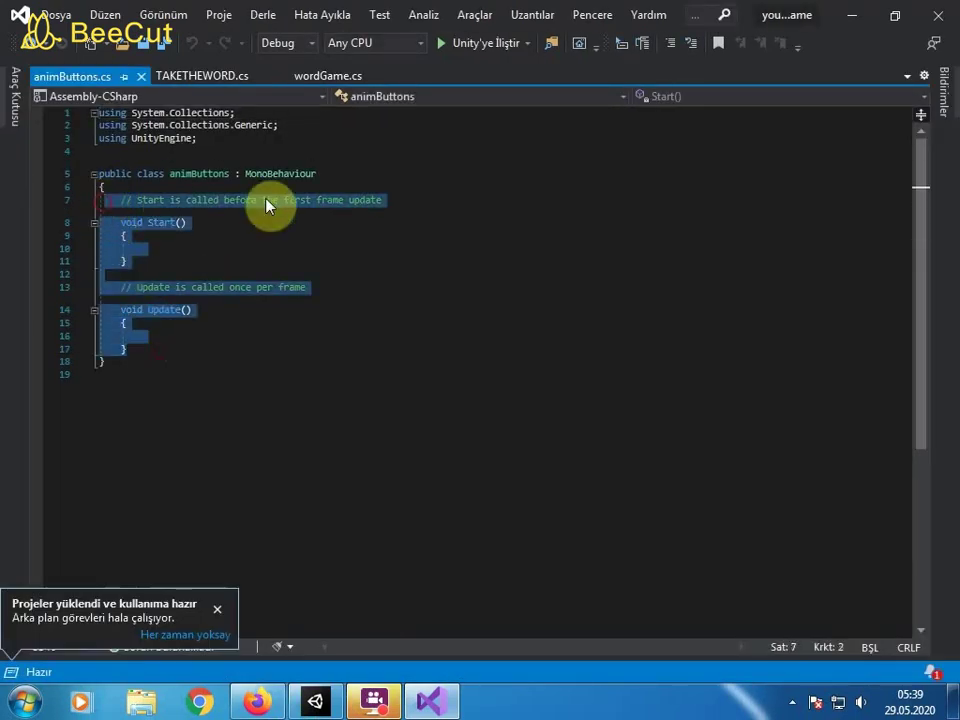
key("BackSpace")
key("Return")
key("Return")
key("Return")
key("Up")
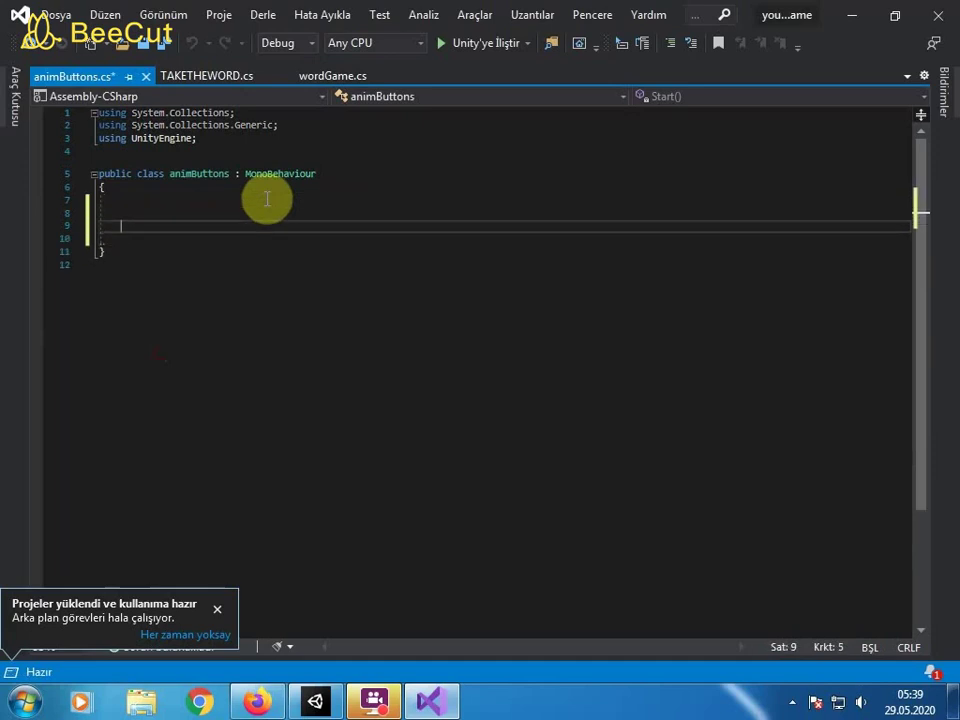
type("oid Ani")
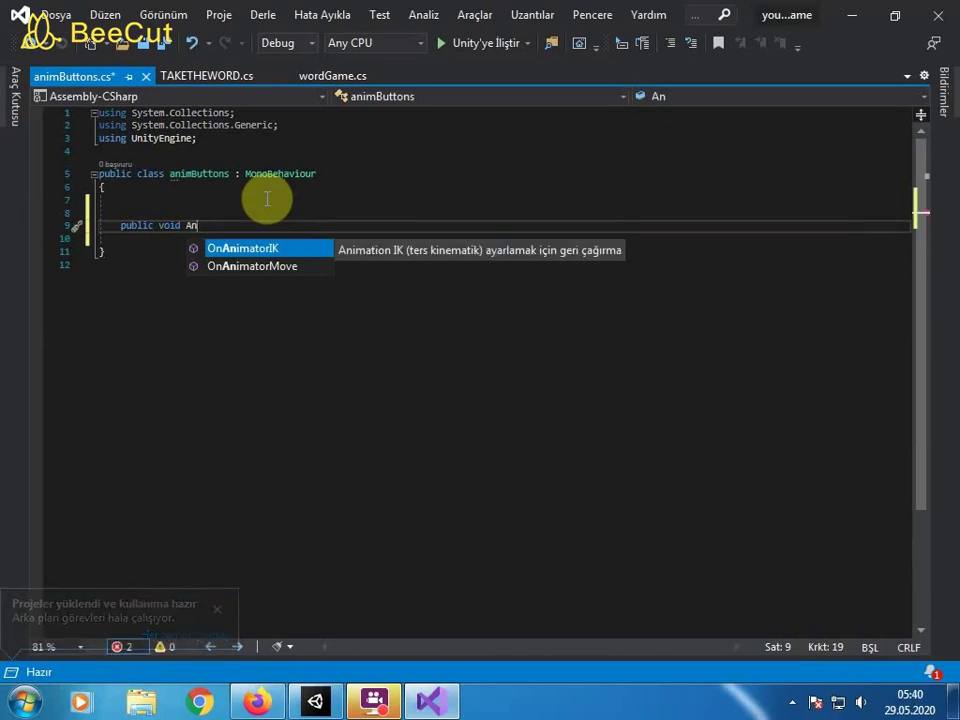
type("imationPlay")
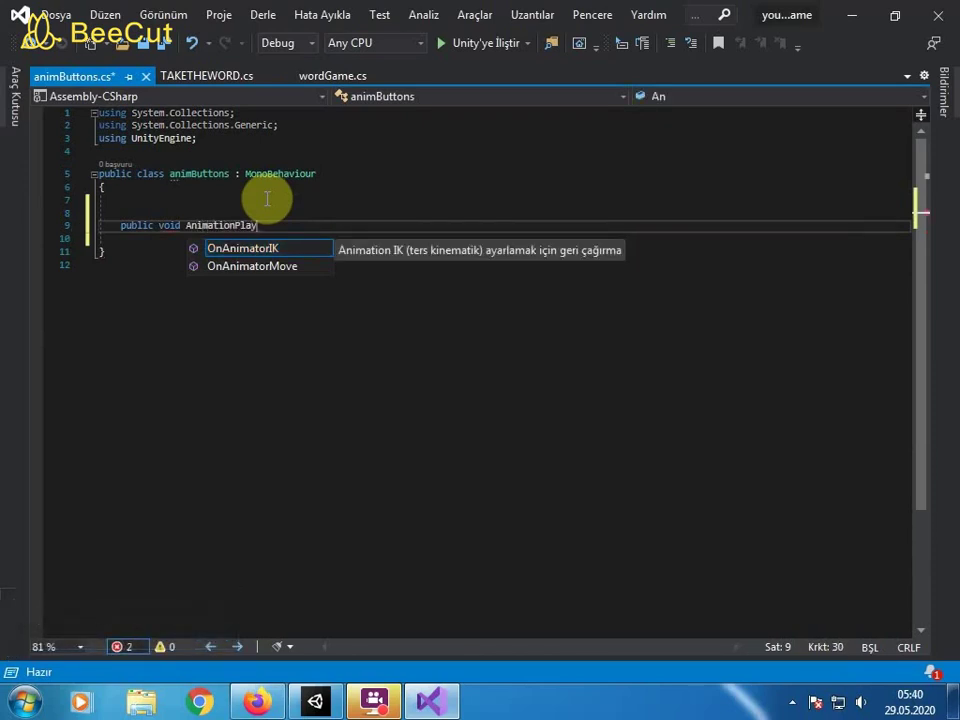
type("(")
type("animButtons")
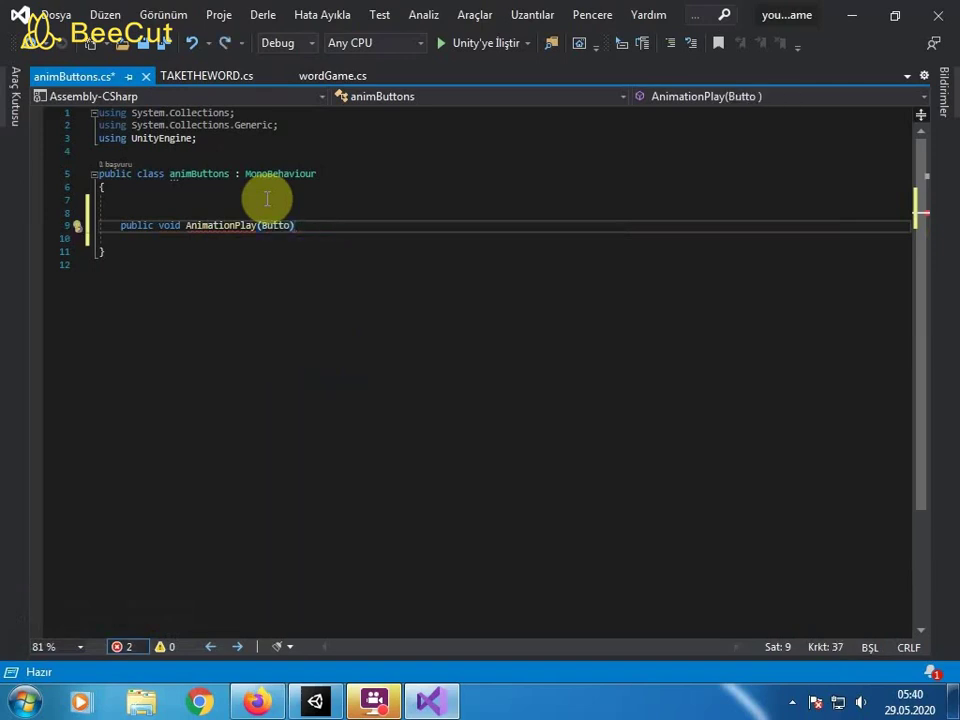
key("ctrl+space")
key("Up")
key("Up")
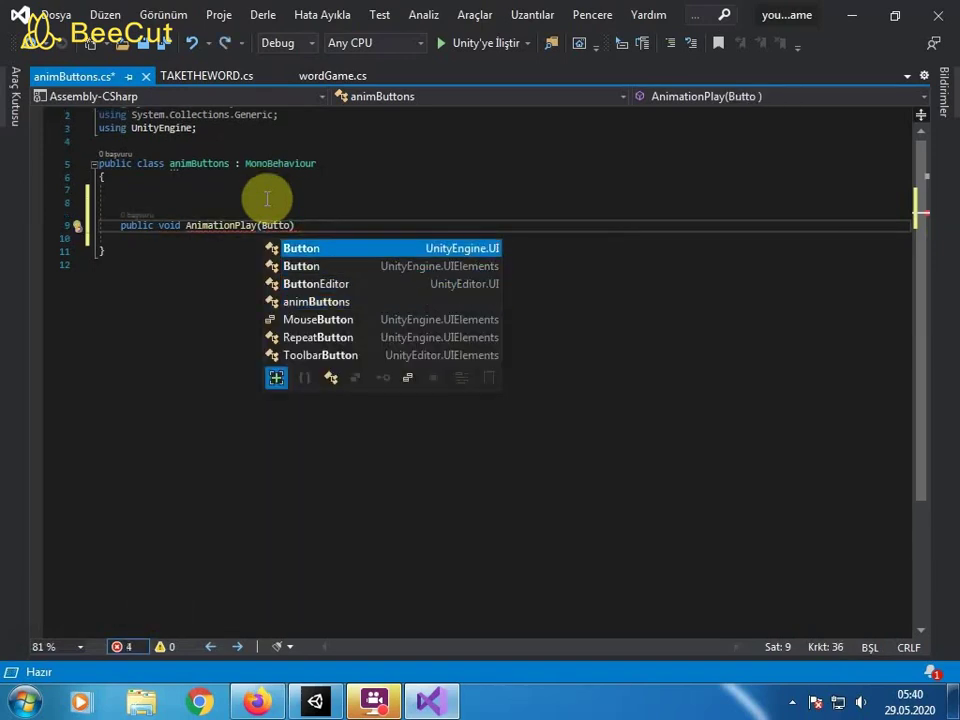
key("Tab")
type("btn")
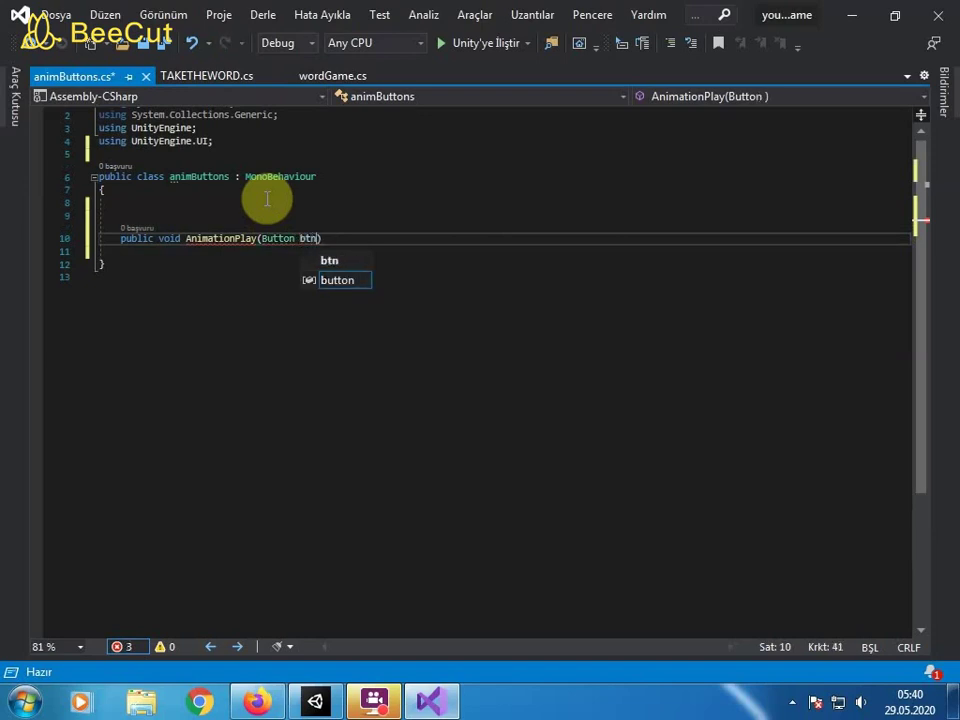
Retype the 'using UnityEngine.UI;' line and save the script
left_click_drag(86, 148, 98, 141)
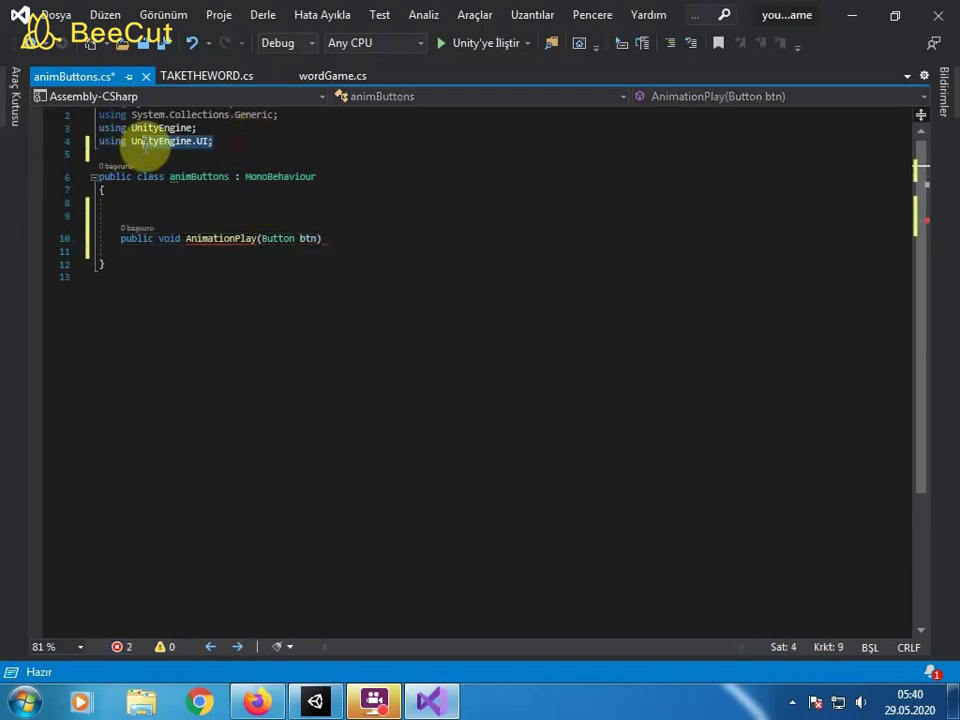
key("Delete")
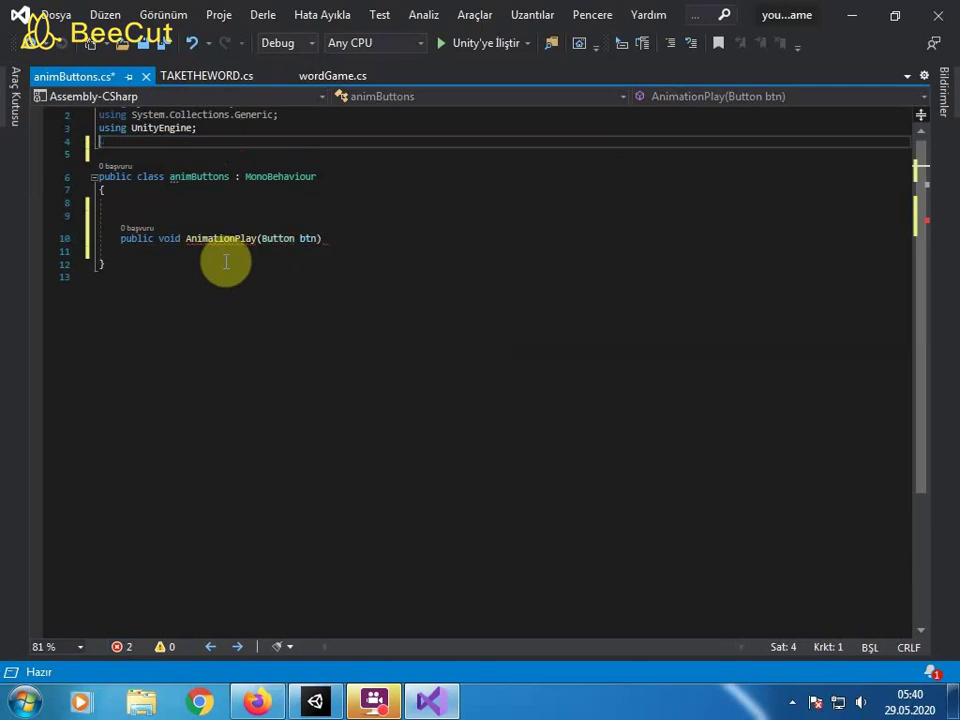
left_click(287, 245)
left_click(235, 140)
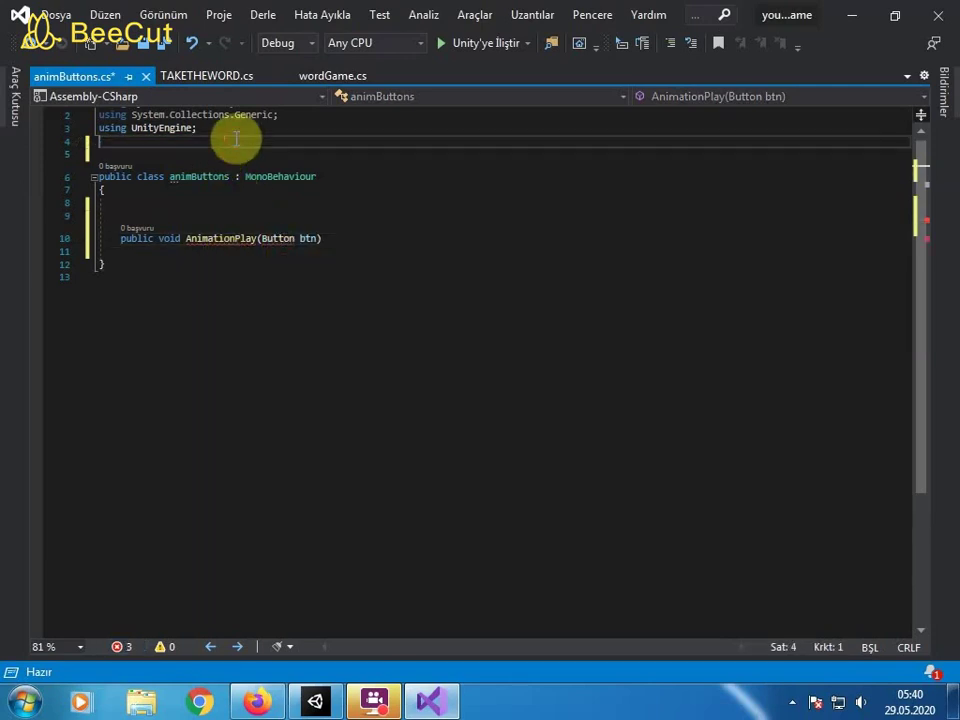
type("us")
key("Tab")
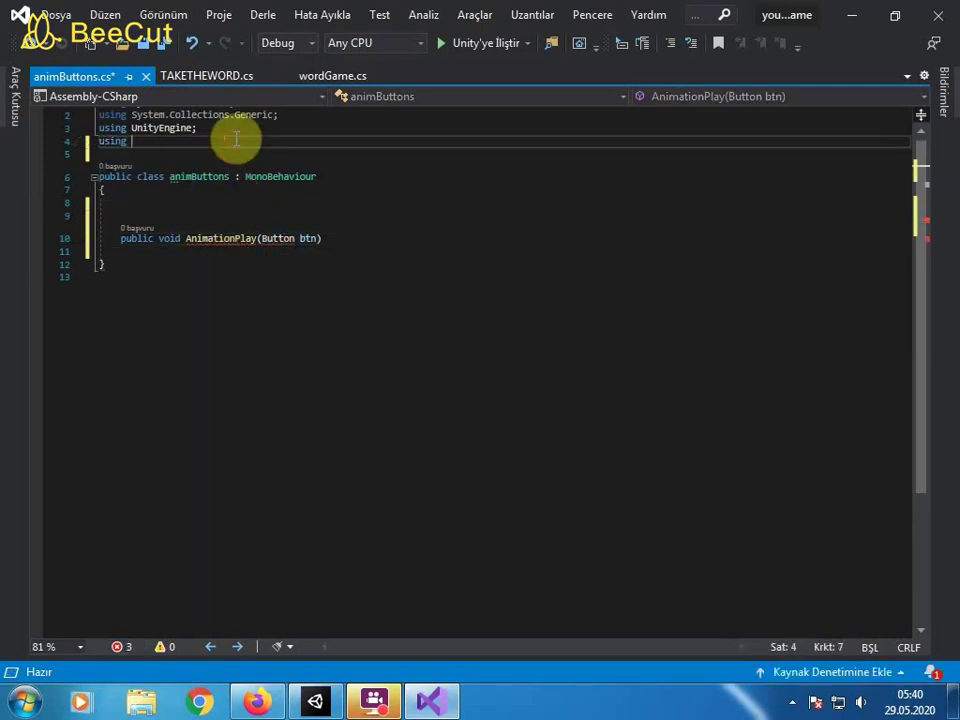
type("Uni")
key("Down")
key("Down")
key("Down")
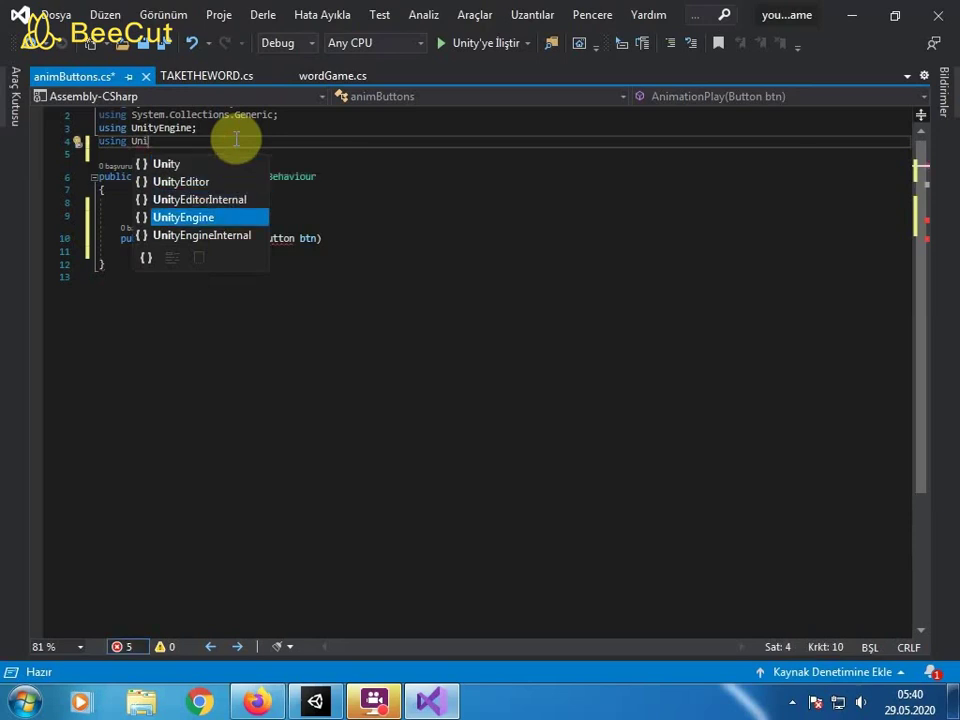
type(".UI;")
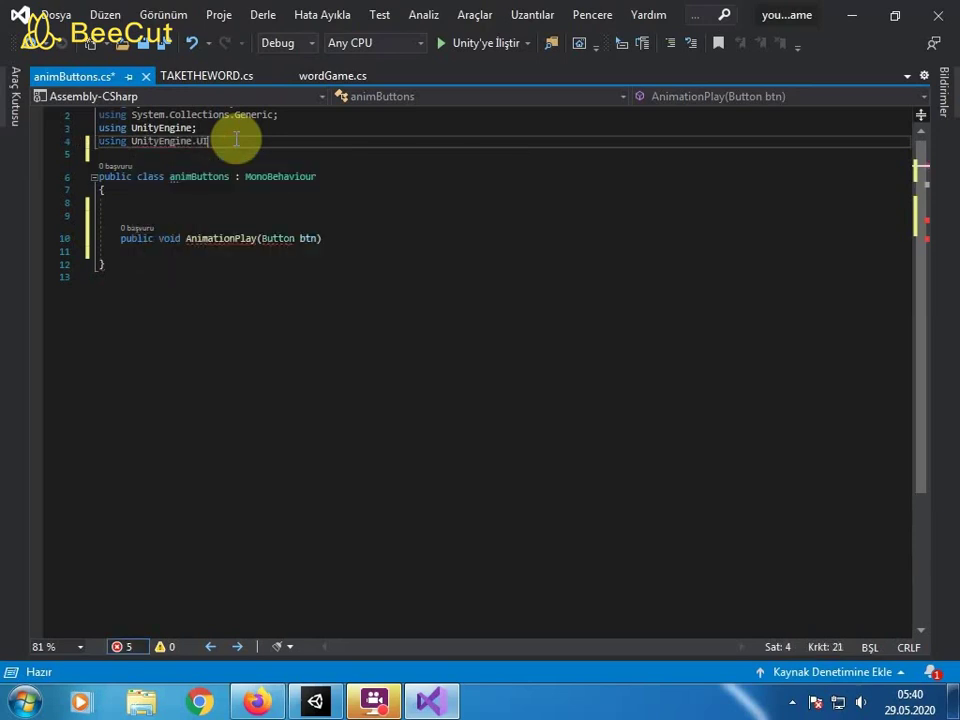
key("ctrl+s")
Open the AnimationPlay body and begin writing if(btn.transform.name
left_click(402, 245)
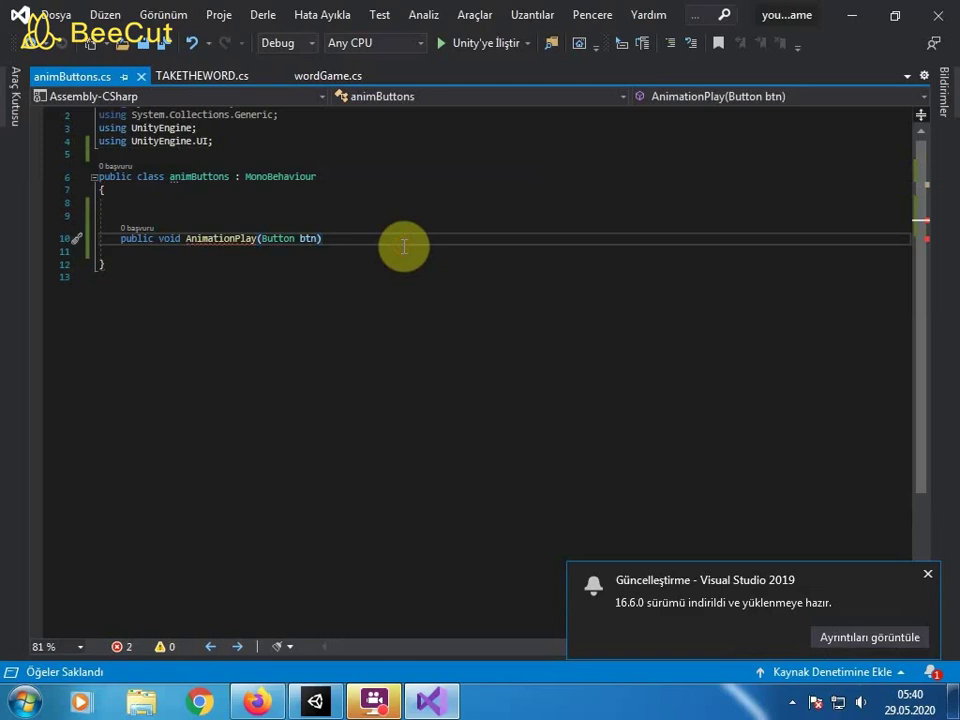
type("{")
key("Return")
type("if(")
type("btn.tra")
key("Tab")
type(".na")
key("Tab")
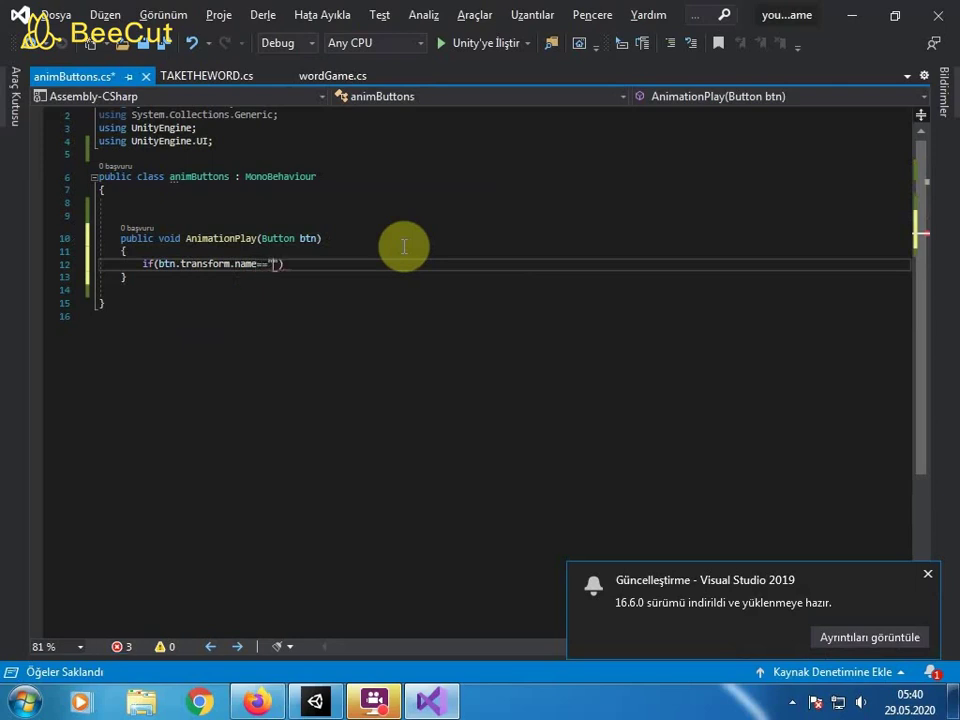
Check the open button's exact name in Unity's Hierarchy and compare the name against "open"
left_click(853, 15)
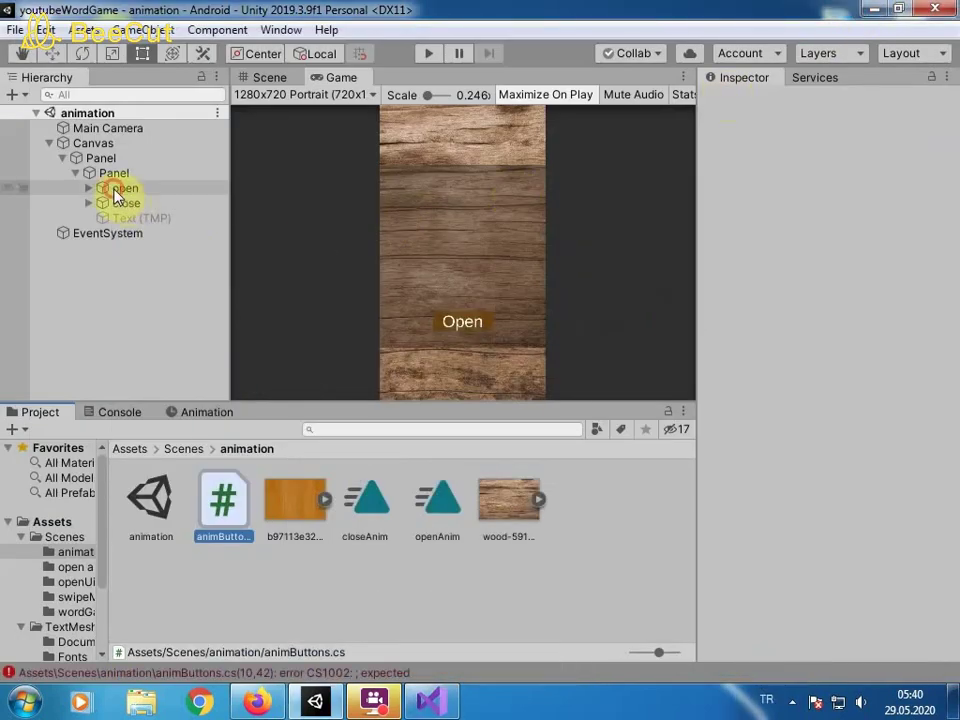
left_click(122, 189)
left_click(140, 190)
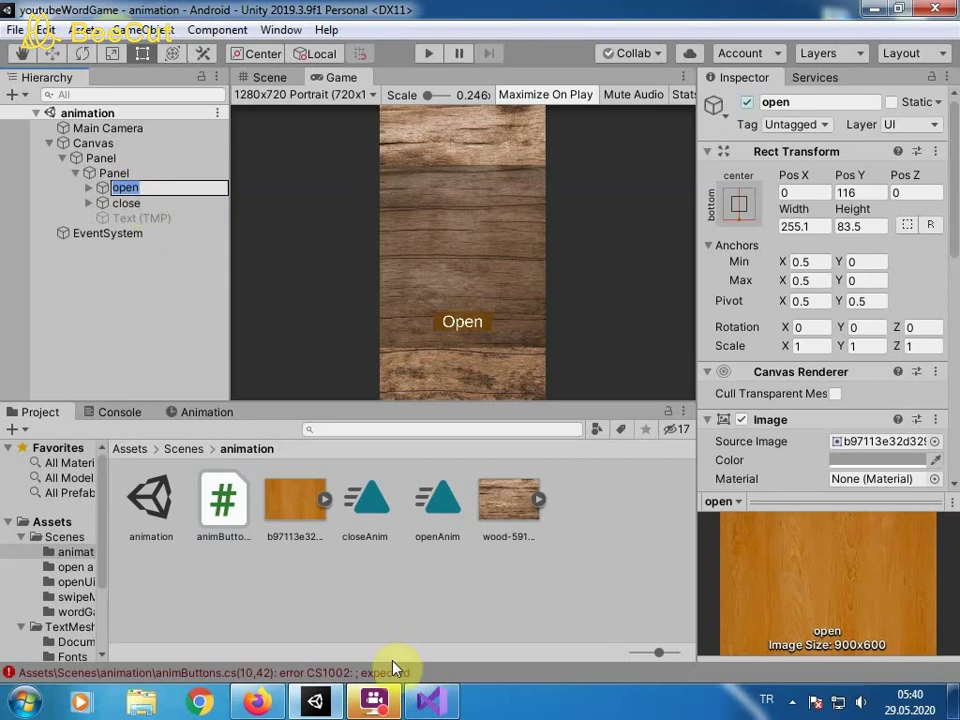
double_click(390, 672)
key("BackSpace")
type("\"open")
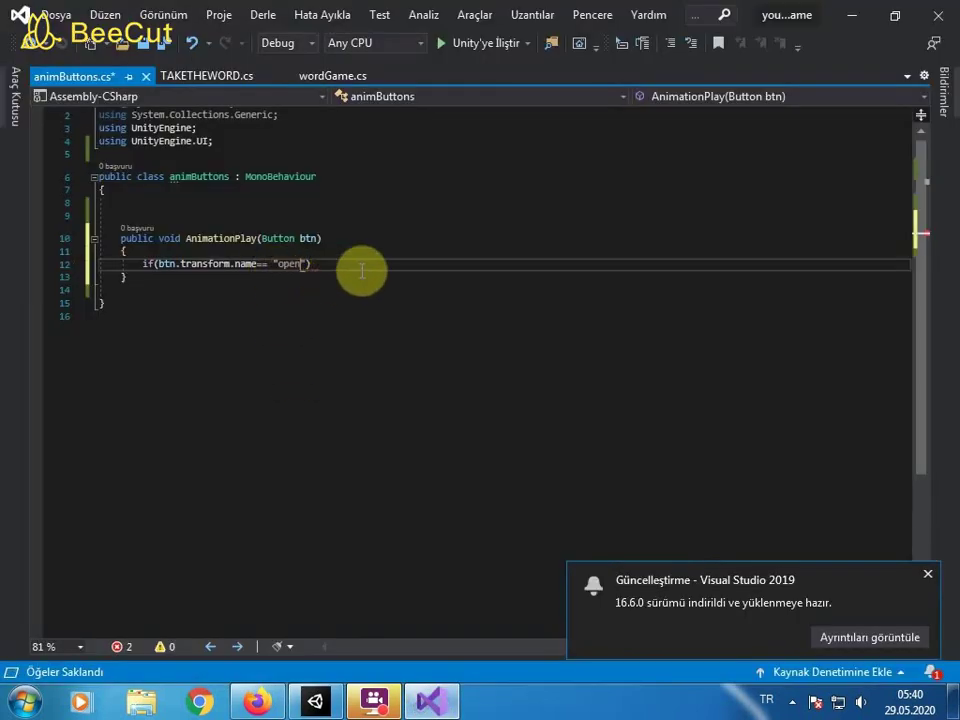
Add a braced block under the if and declare 'public GameObject animPanel;' above the method
key("Return")
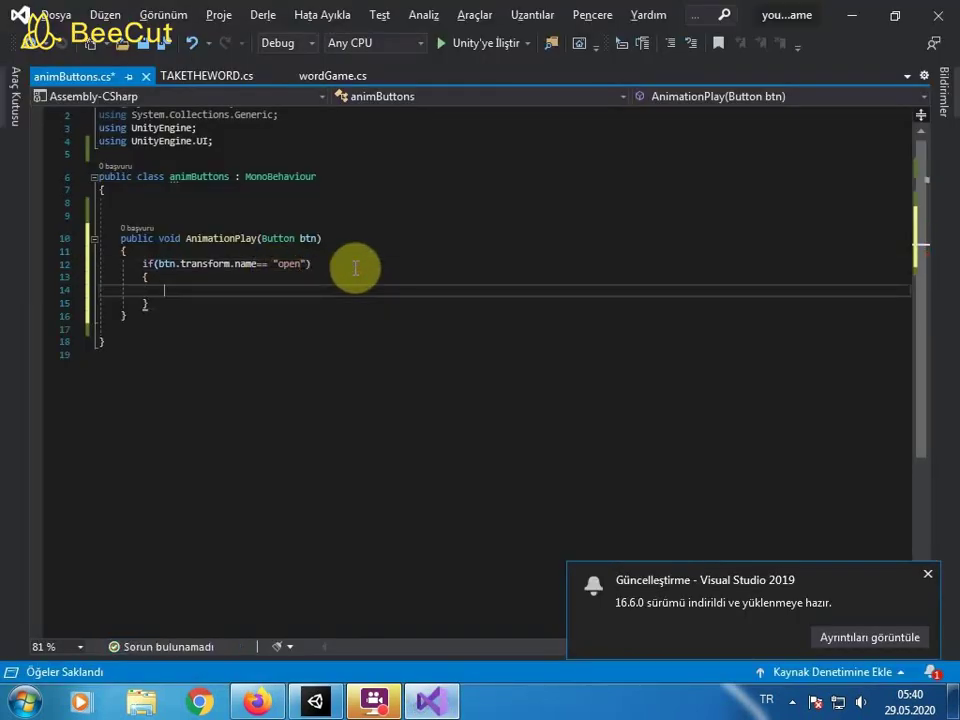
left_click(928, 574)
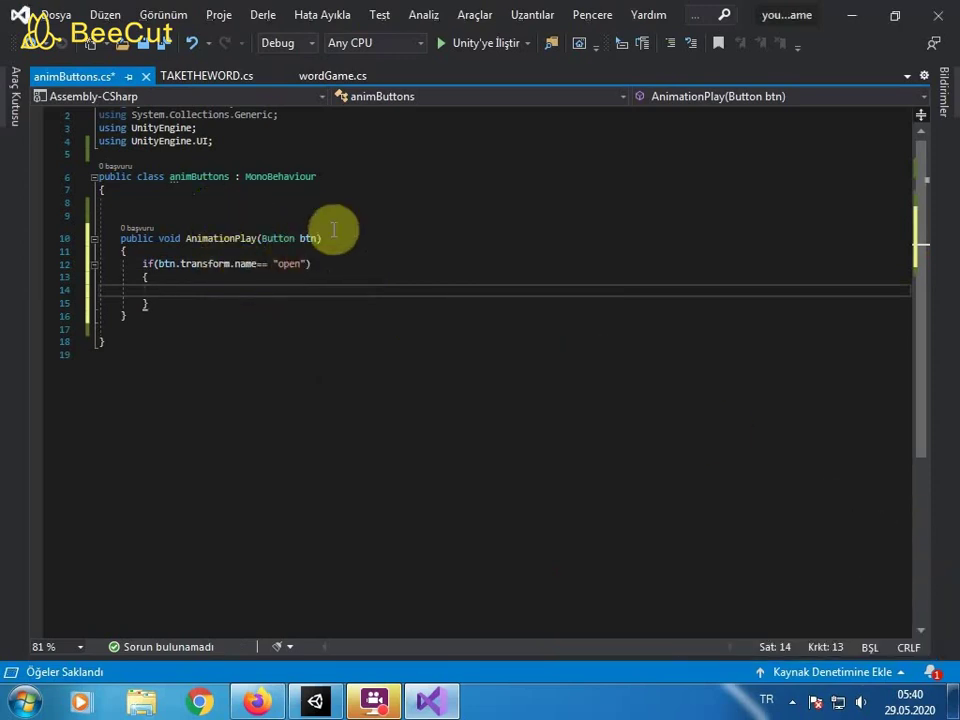
left_click(279, 216)
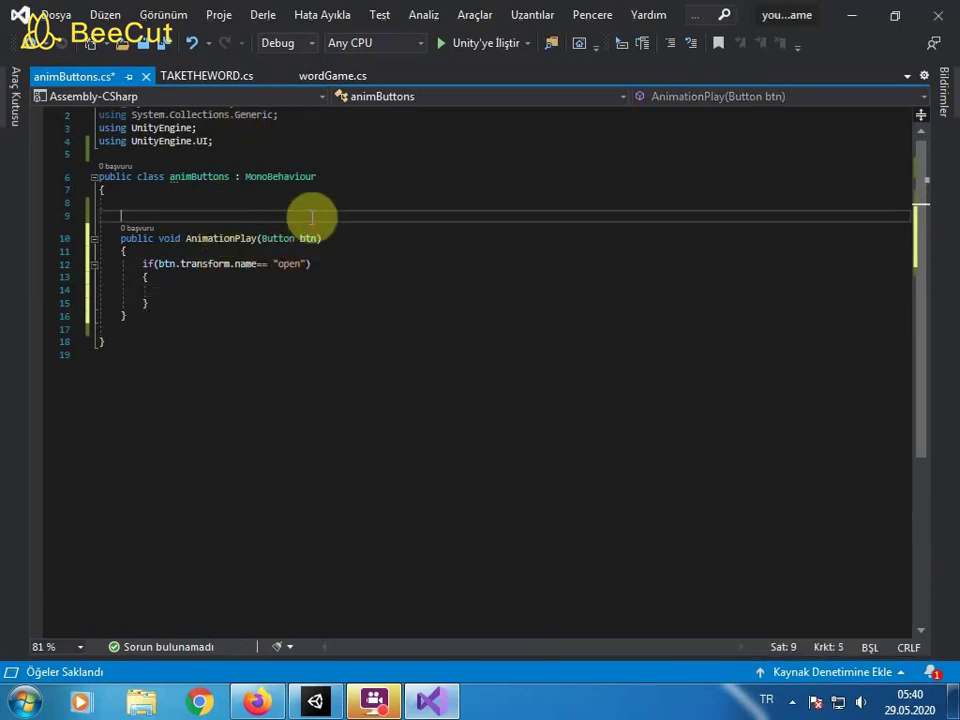
key("Return")
type("pu")
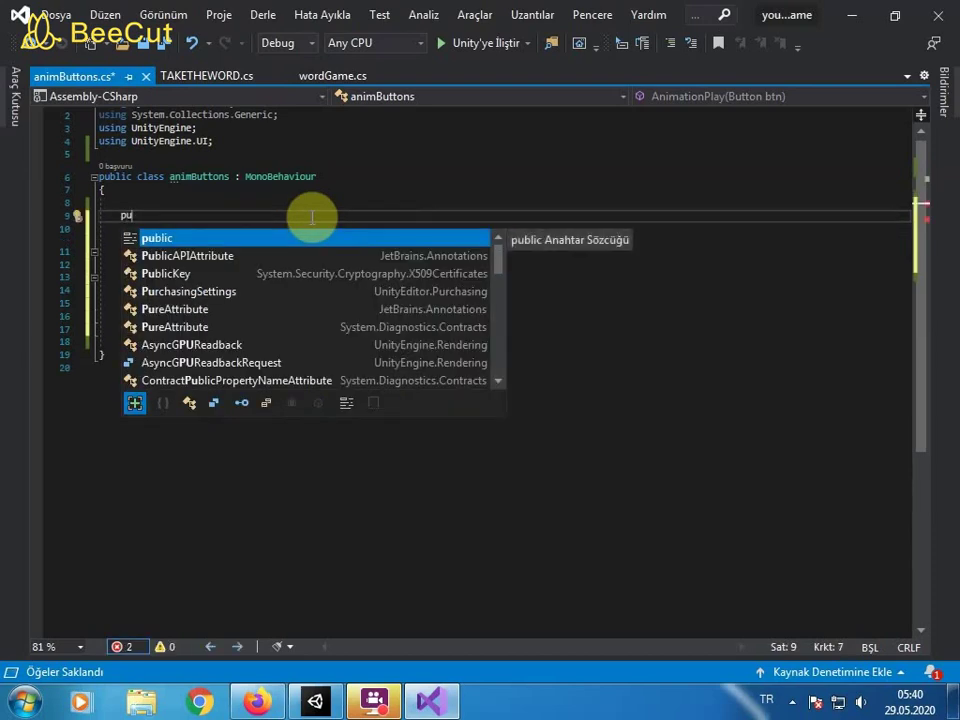
key("Tab")
type("GameObject")
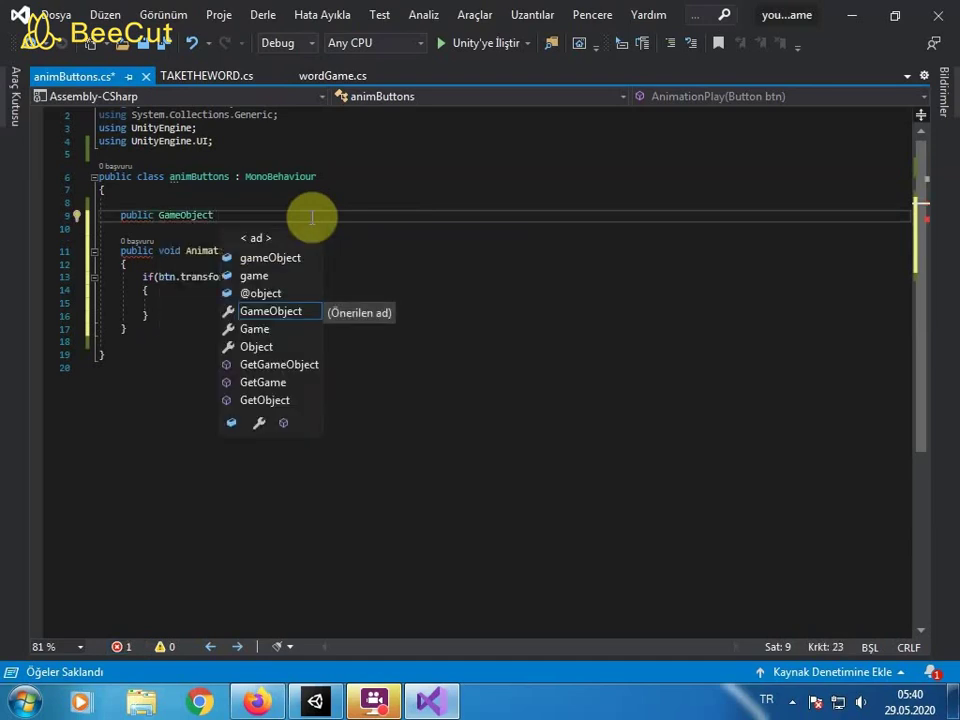
type(" animPa")
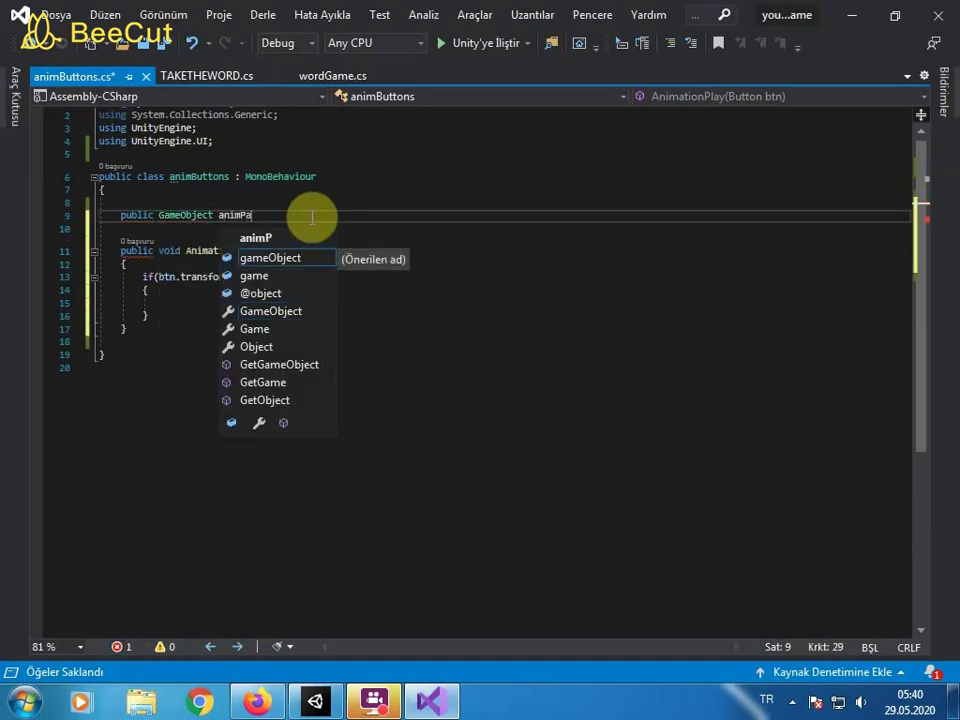
type("nel;")
In the open branch, call animPanel.transform.GetComponent<Animation>().Play() for openAnim and save
left_click(375, 300)
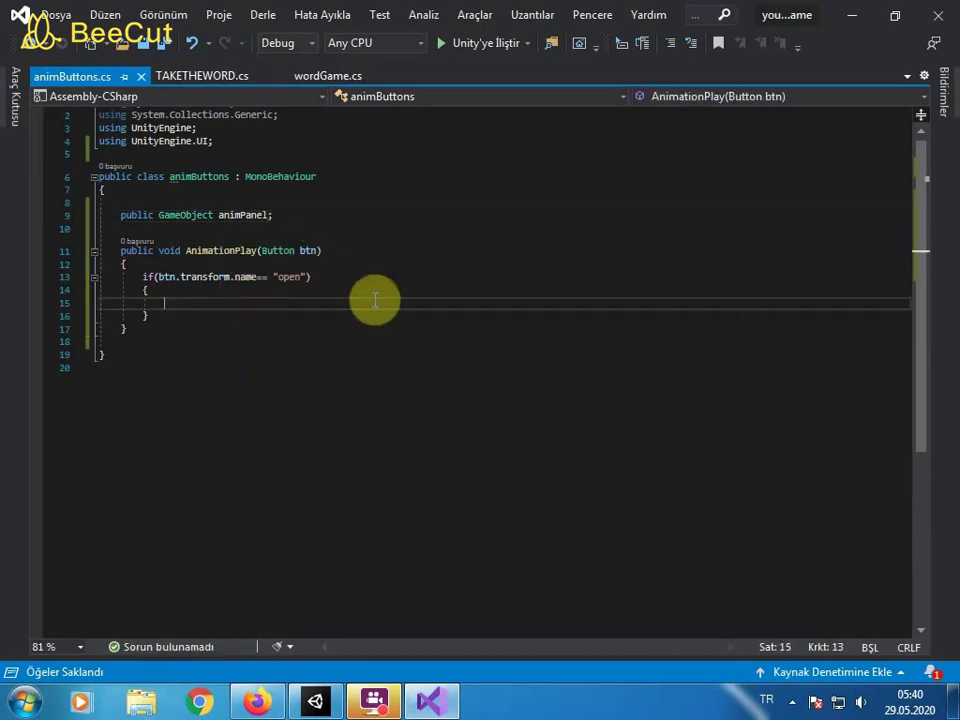
type("an")
key("Tab")
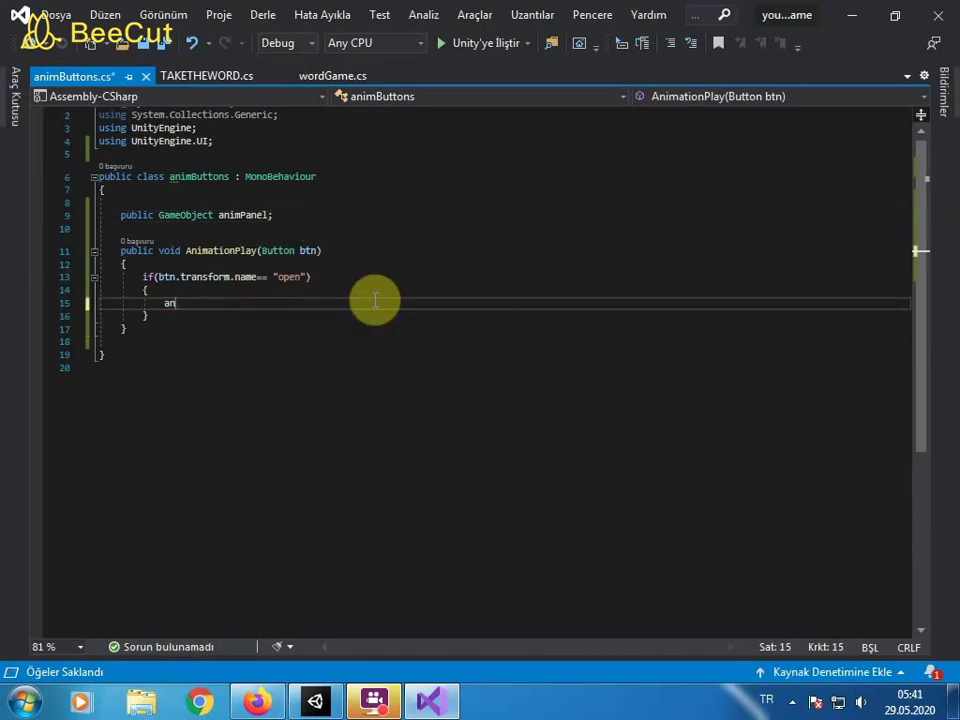
type("imP")
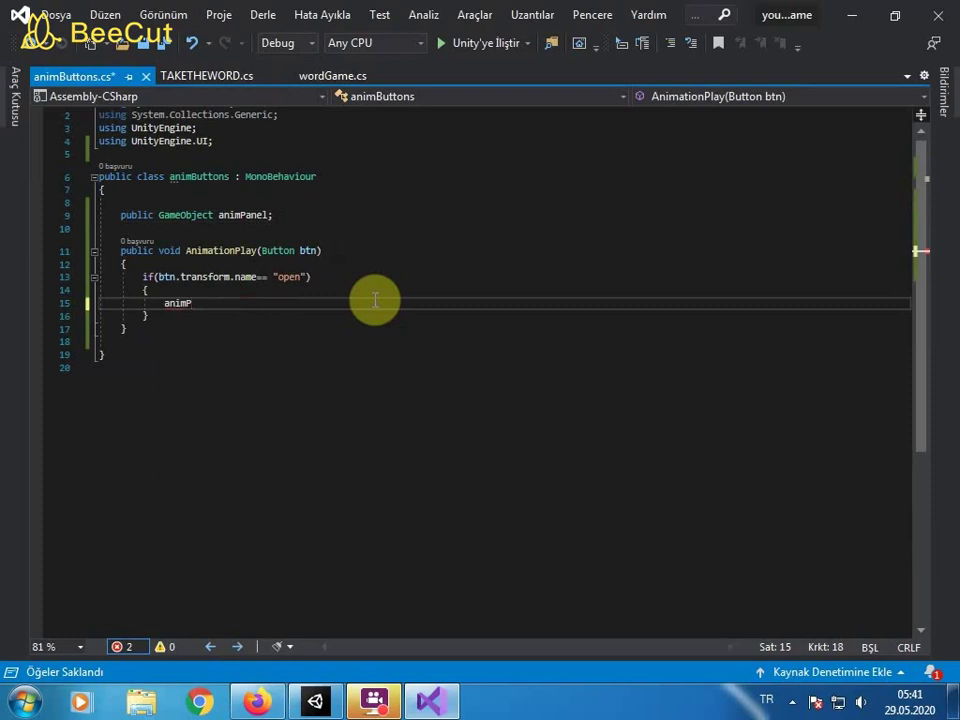
type(".t.get")
key("Down")
key("Down")
key("Down")
key("Tab")
type("Animation>")
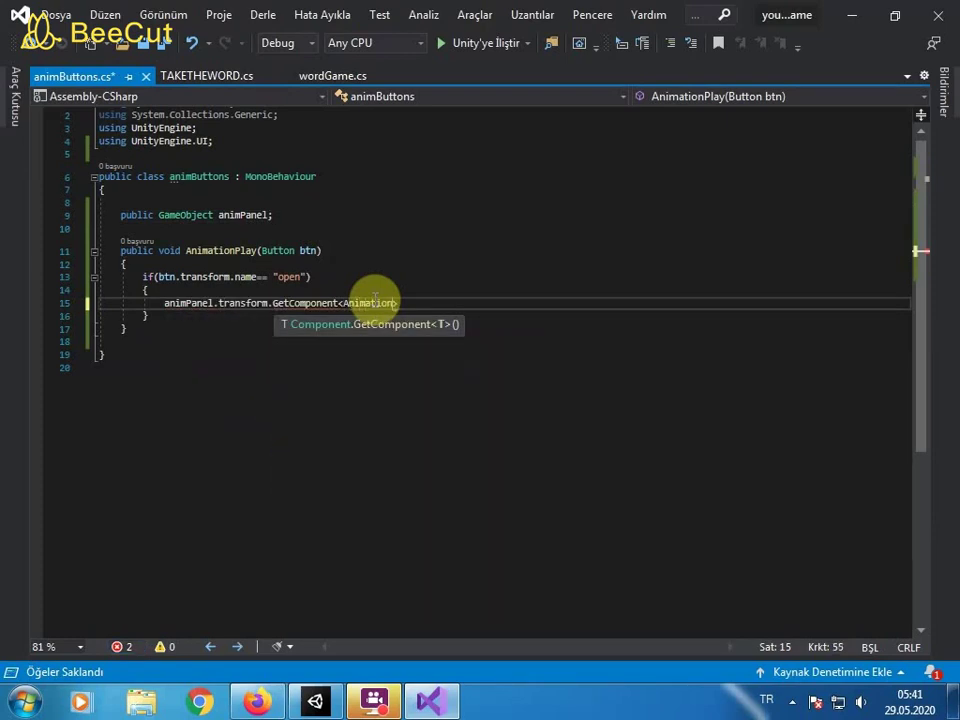
type("().Play()")
type(";")
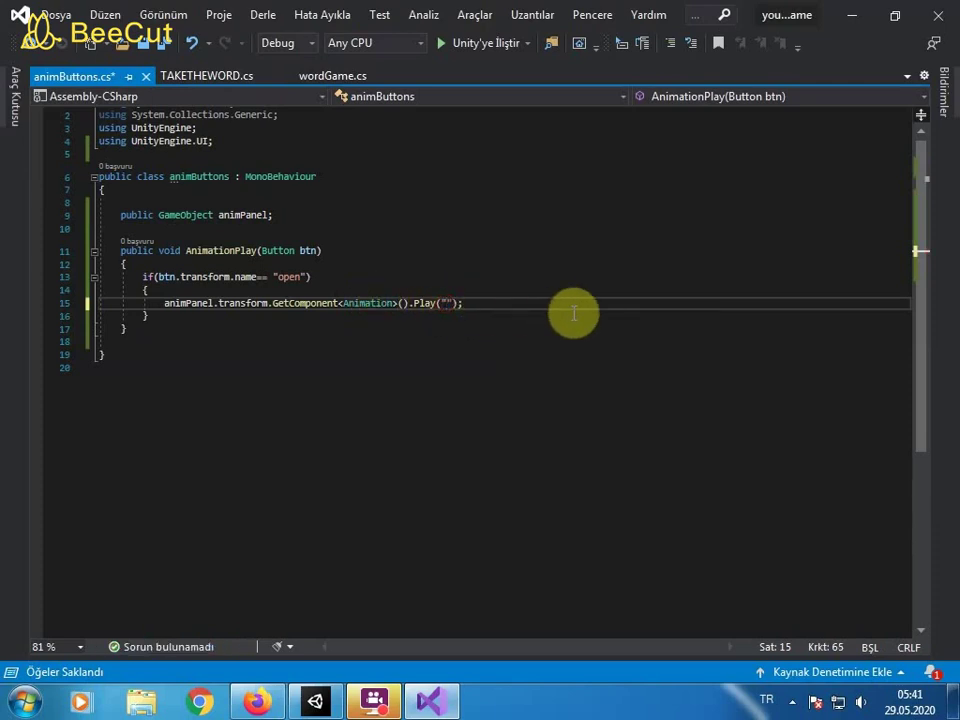
type("openAnim")
key("ctrl+s")
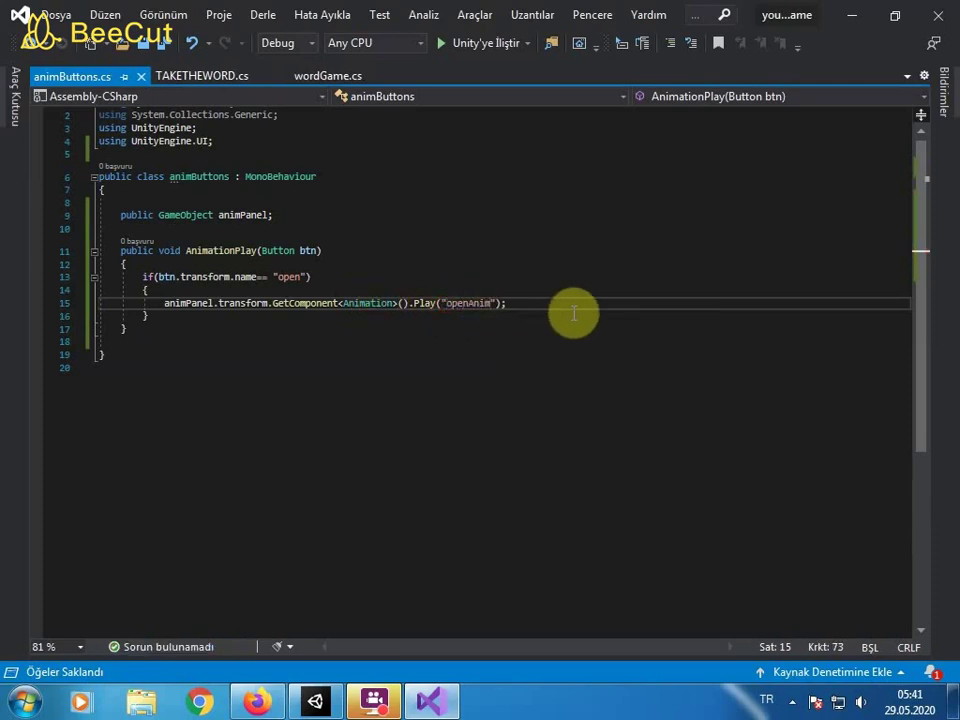
Paste a copy as an else if branch for "close" playing closeAnim, then save
left_click(170, 314)
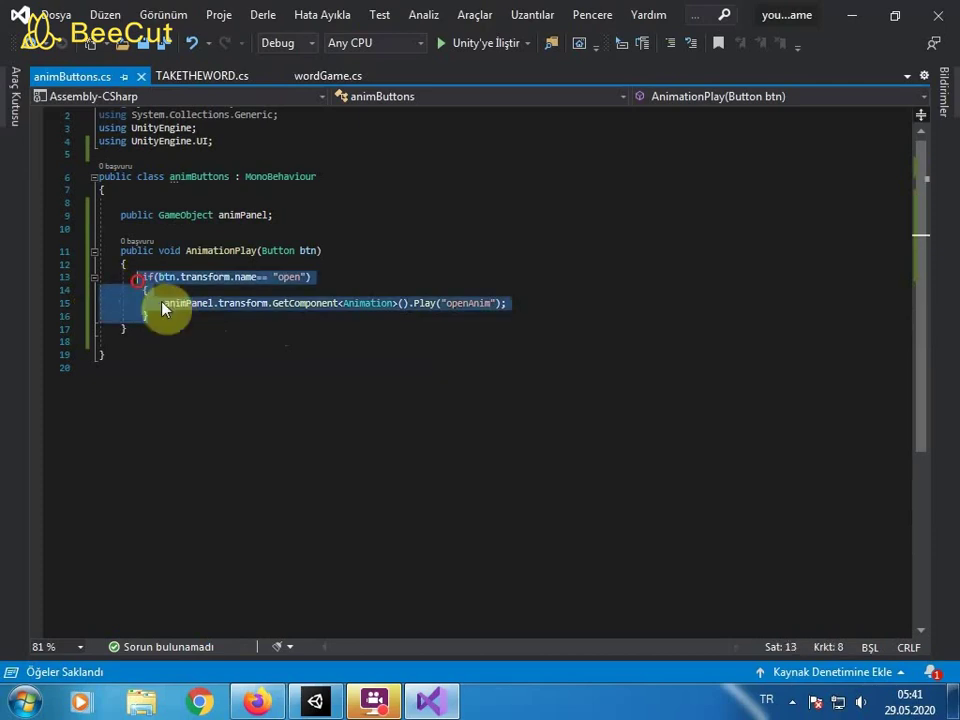
left_click(214, 321)
left_click(251, 318)
type("el")
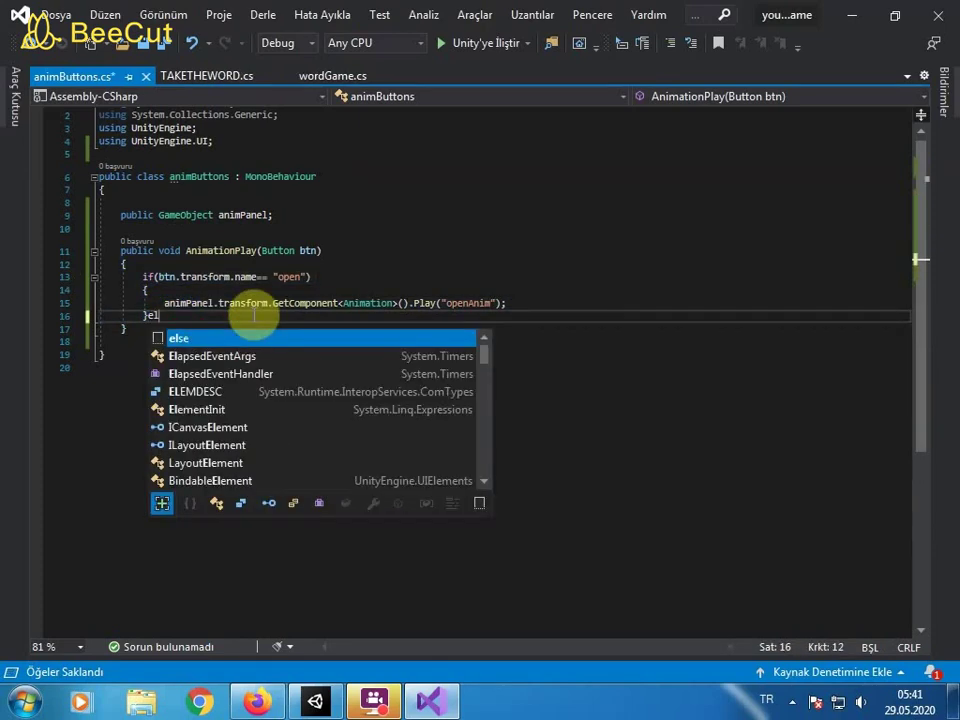
key("BackSpace")
key("BackSpace")
key("ctrl+v")
double_click(319, 328)
type("c")
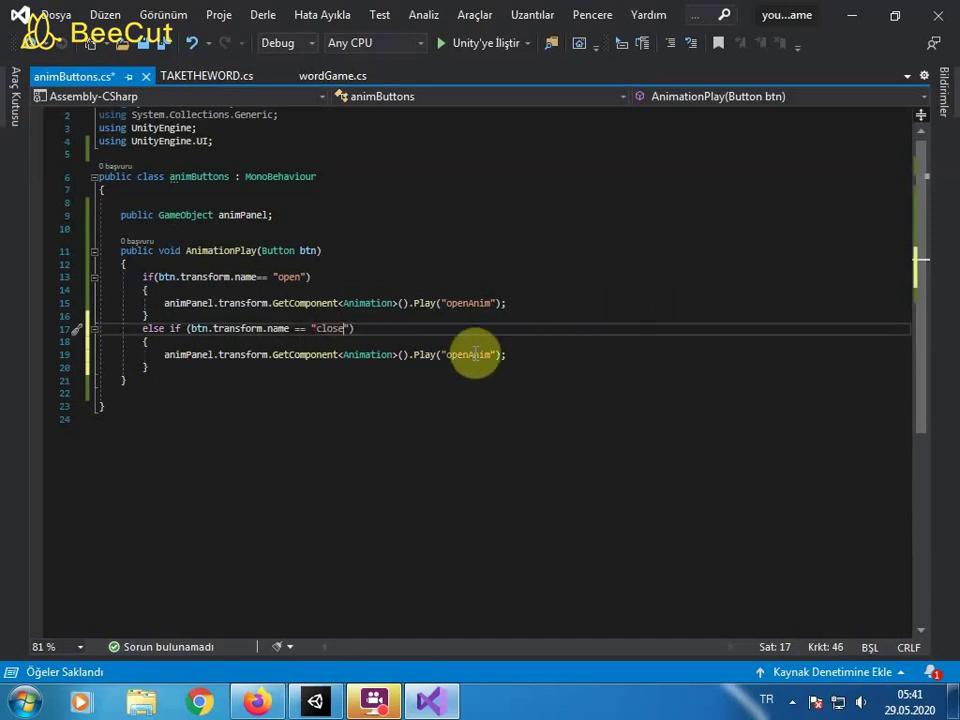
left_click(457, 356)
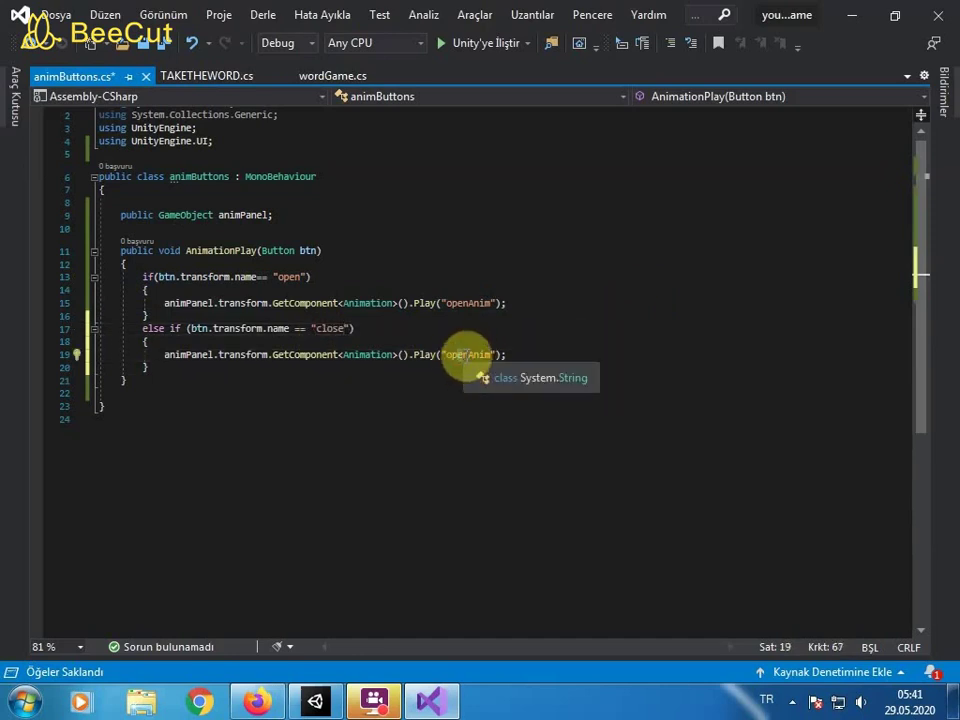
type("clos")
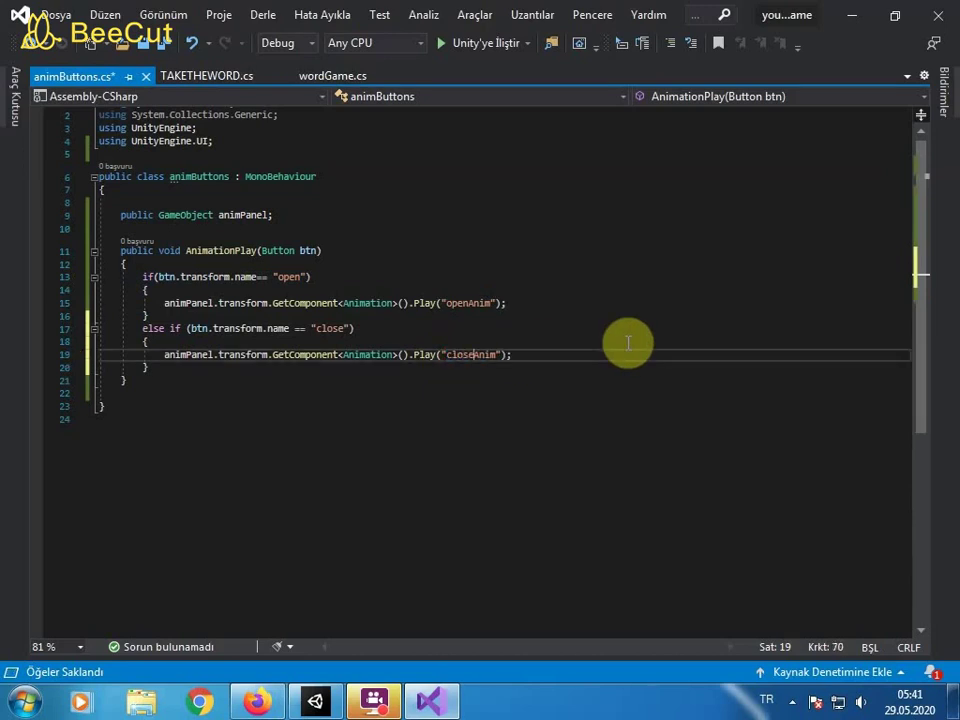
key("ctrl+s")
left_click(851, 15)
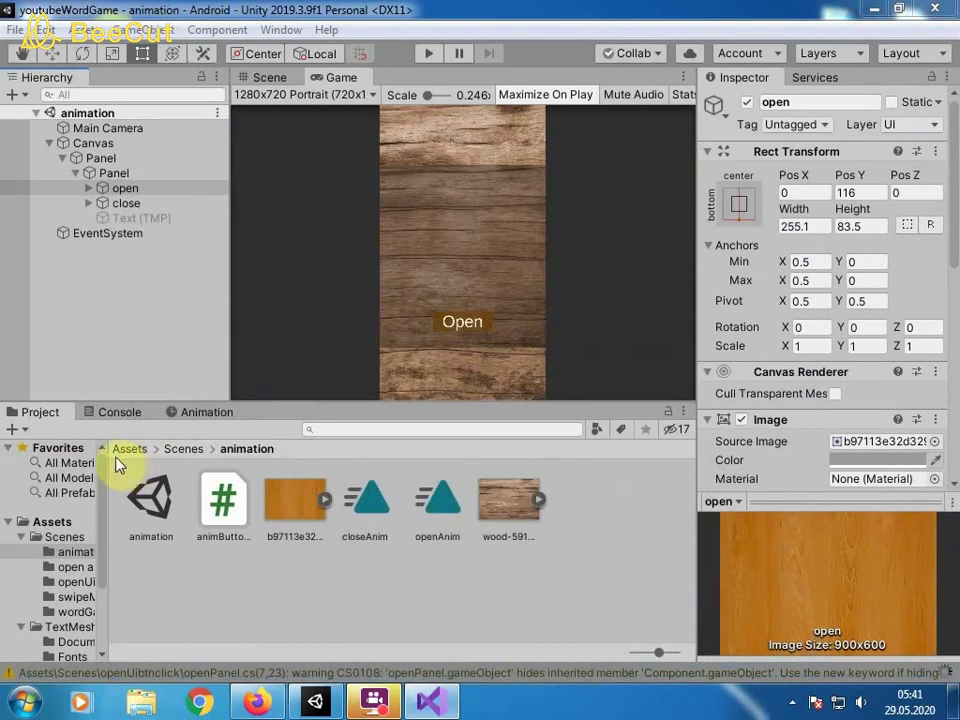
After checking the closeAnim clip, rename the inner Panel to animPanel
left_click(375, 545)
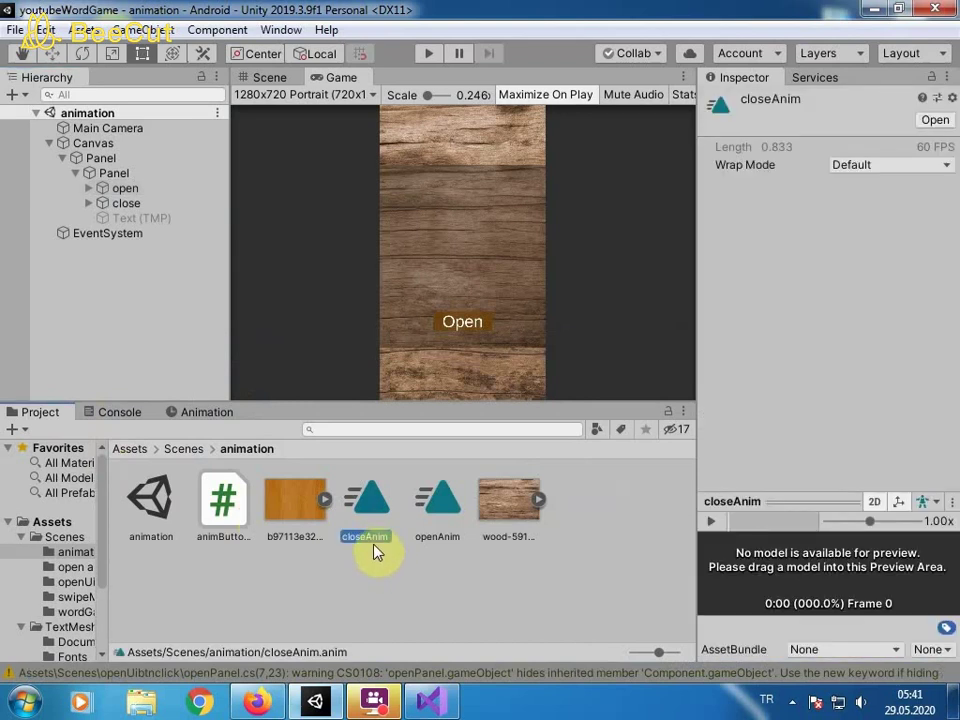
left_click(377, 572)
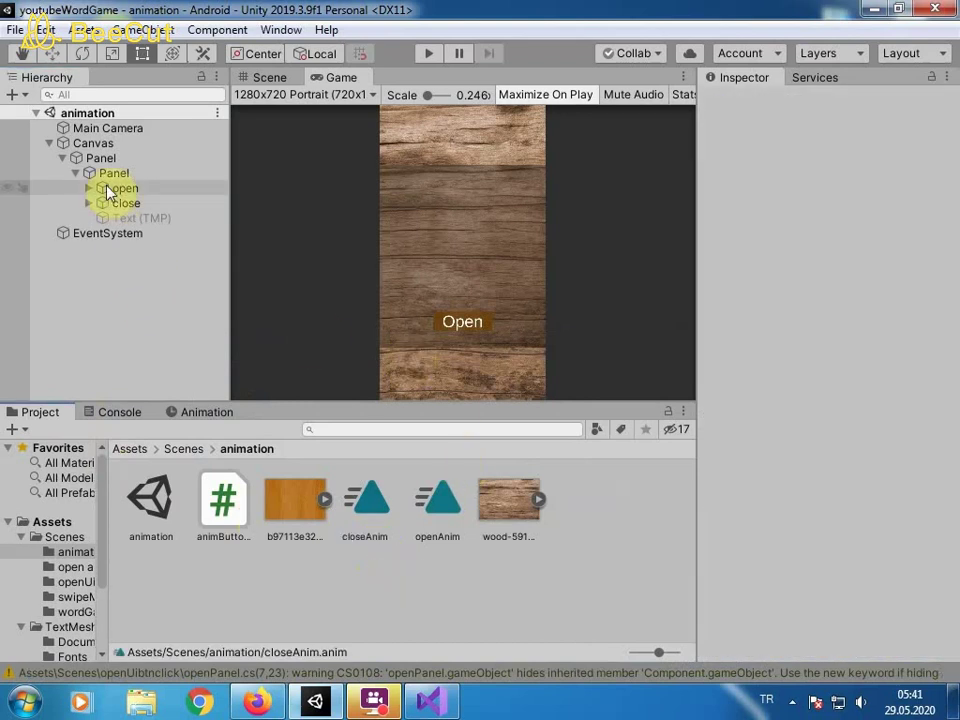
left_click(150, 175)
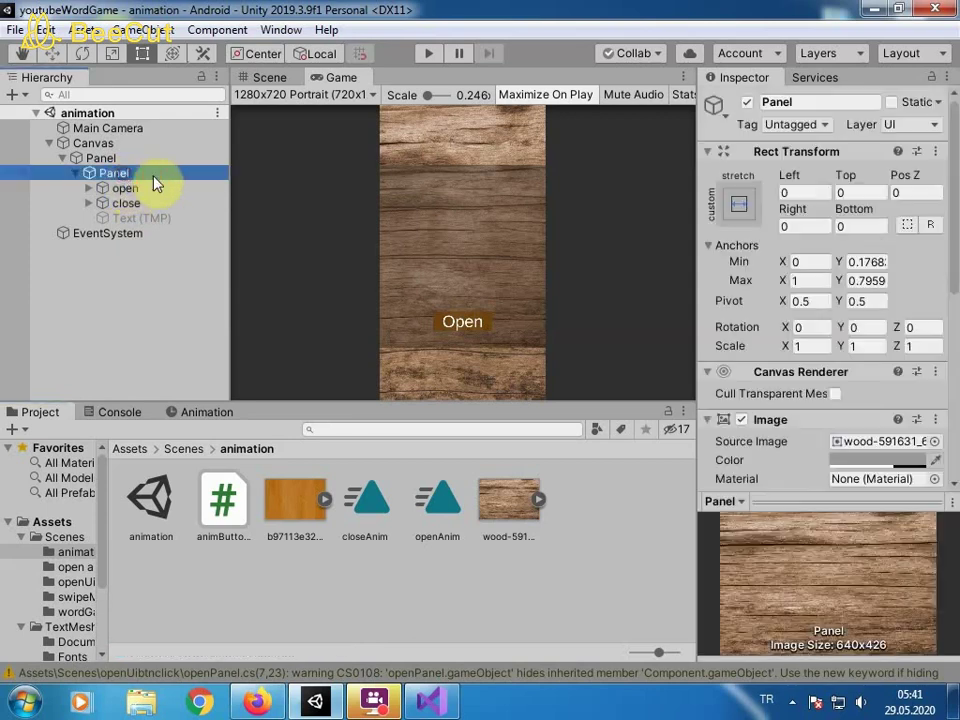
key("F2")
type("anim")
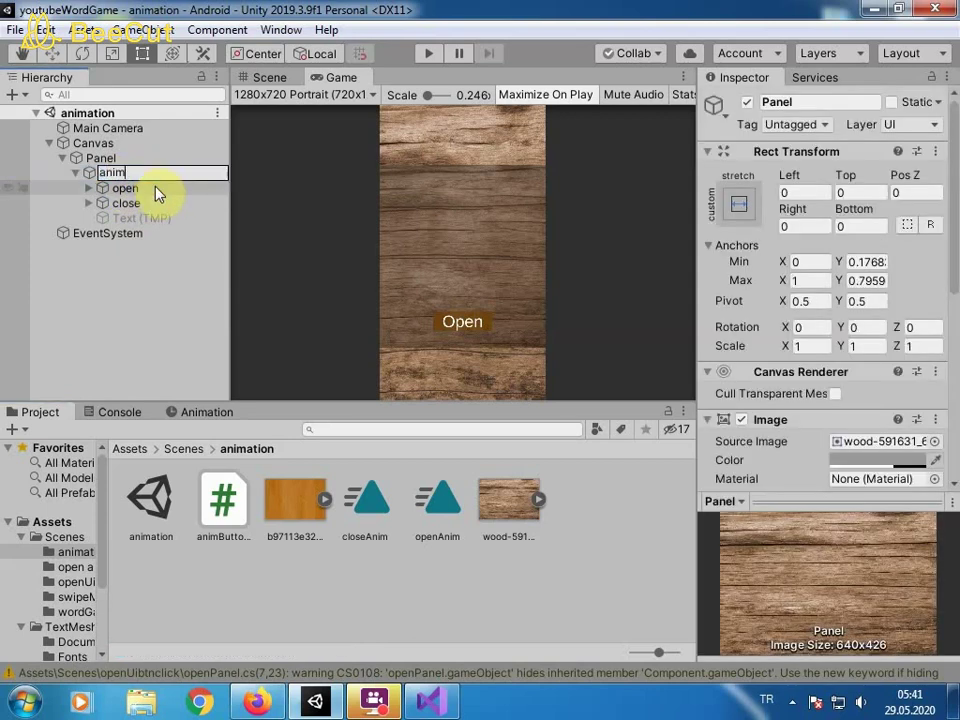
type("Panel")
key("Return")
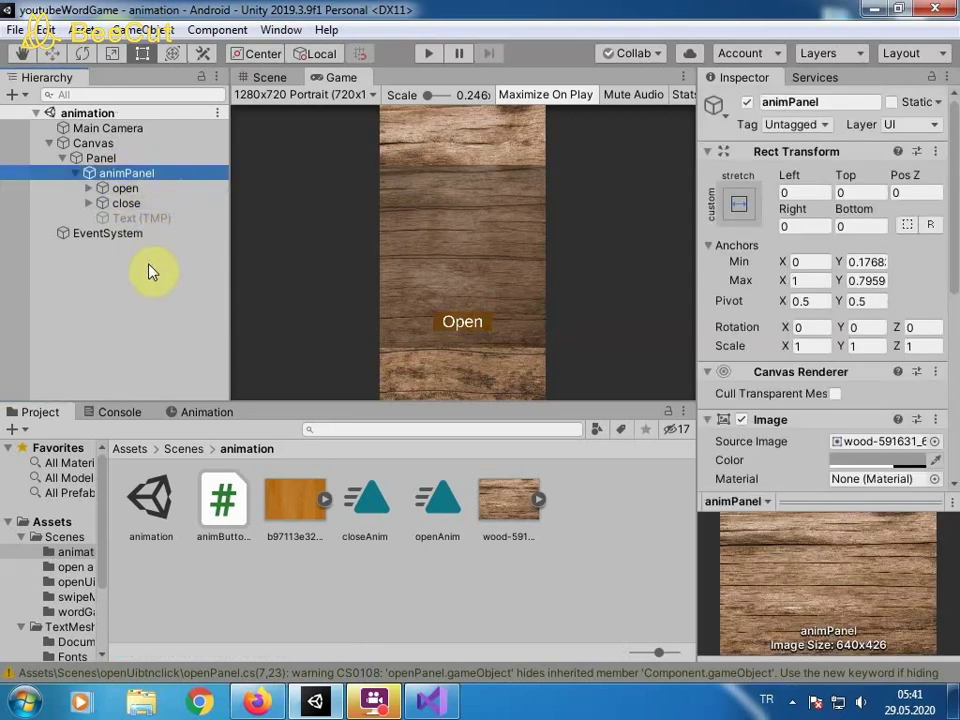
Create an empty GameObject named 'code' with the animButtons script, with animPanel in its Anim Panel field
right_click(148, 264)
left_click(238, 440)
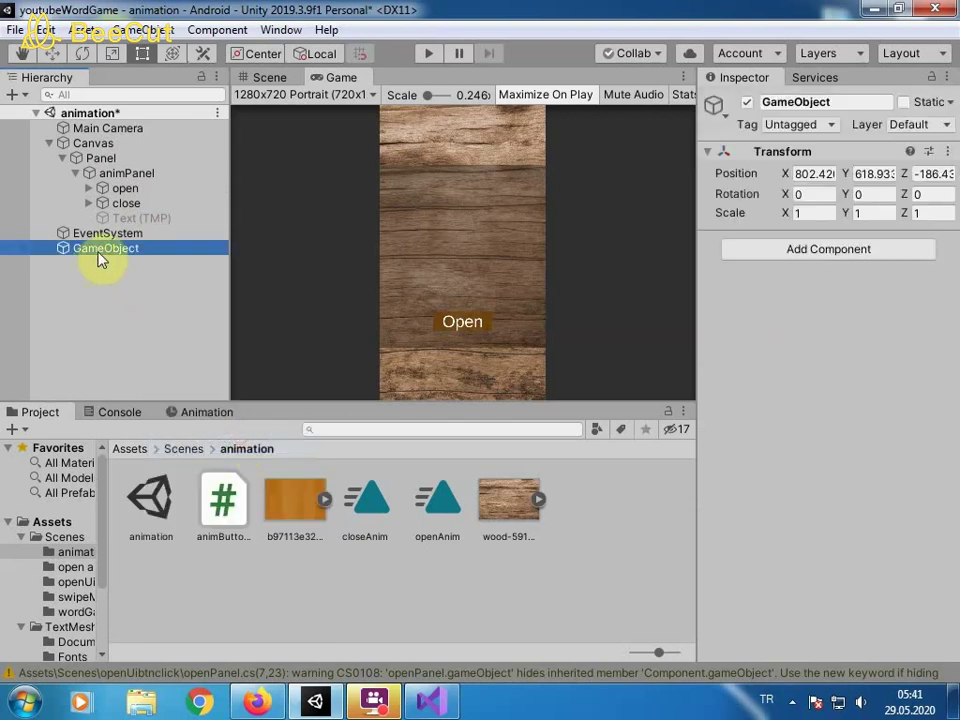
key("F2")
type("code")
key("Return")
mouse_move(205, 505)
left_mouse_down()
mouse_move(804, 473)
mouse_move(801, 452)
left_mouse_up()
left_click_drag(124, 173, 866, 287)
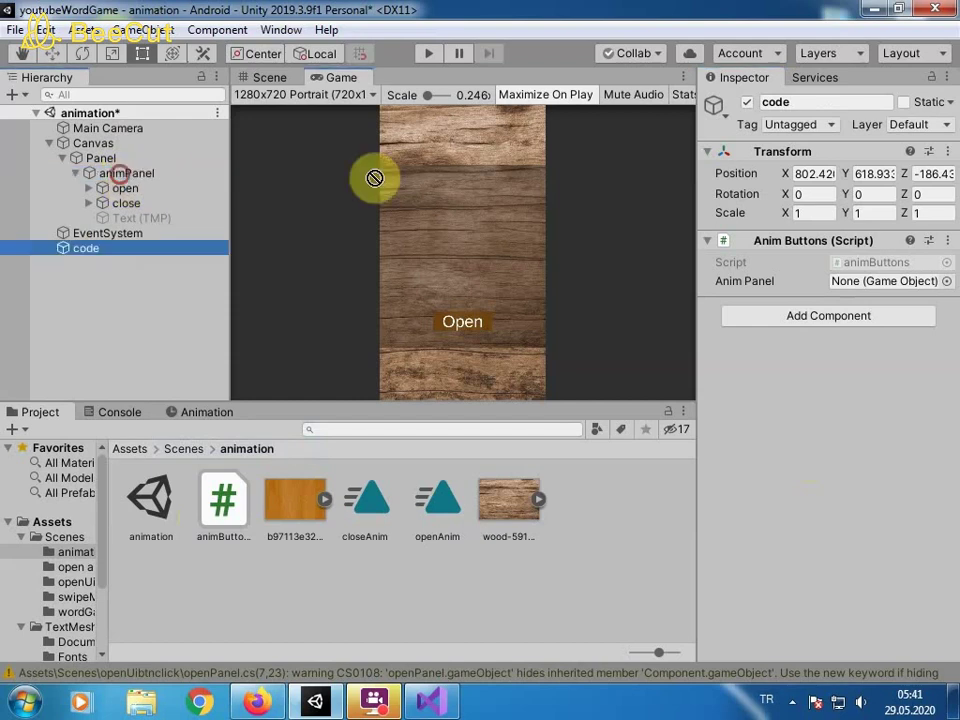
Turn off Play Automatically on animPanel's Animation component
left_click(140, 175)
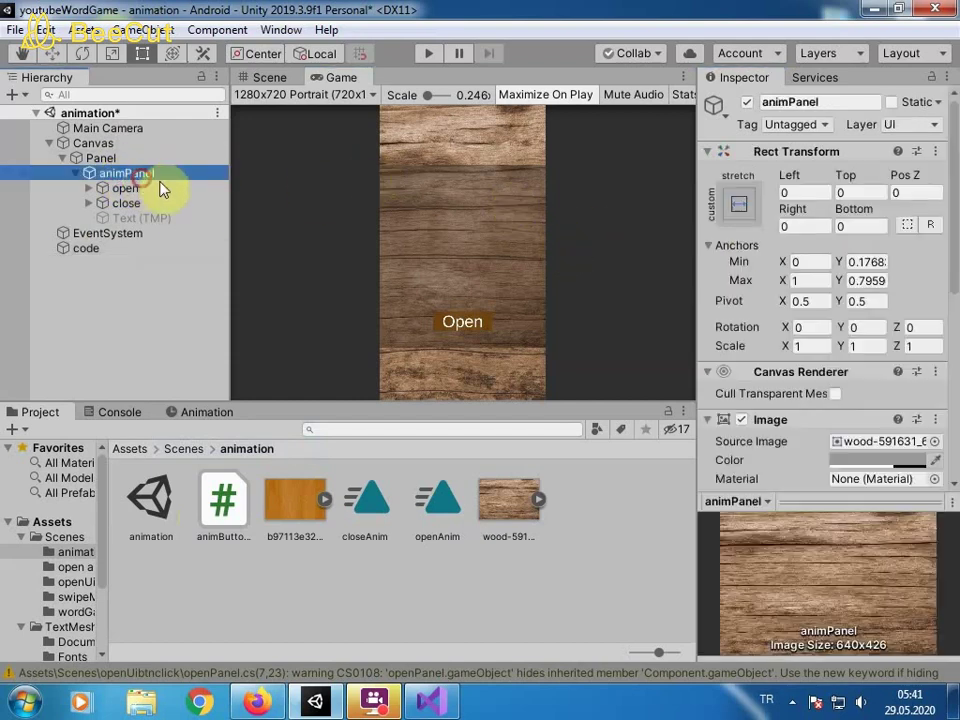
scroll(797, 357, "down", 5)
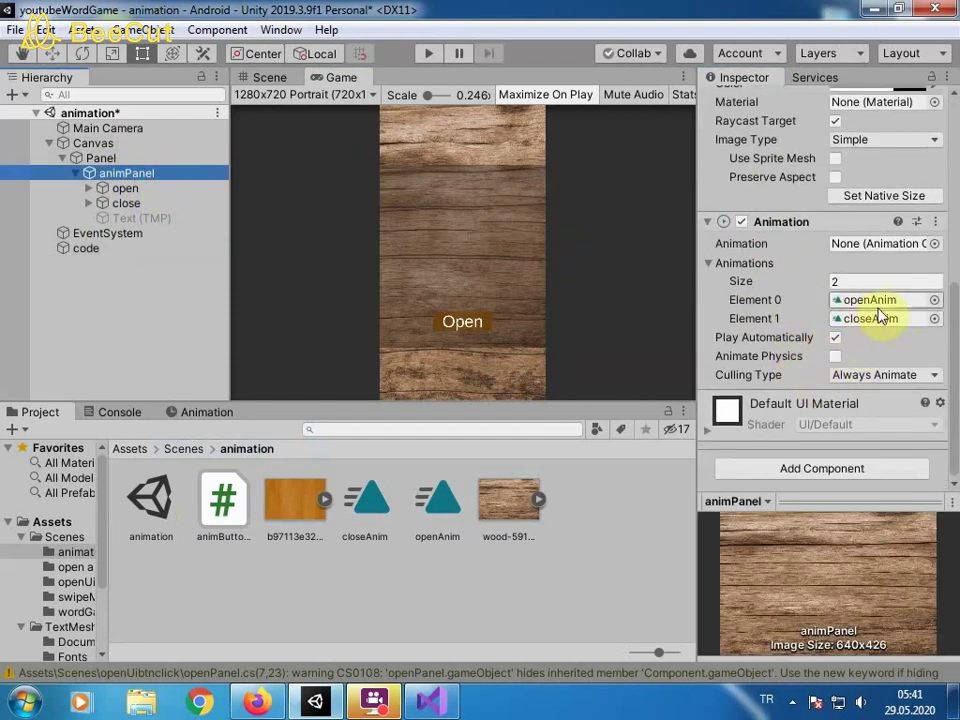
left_click(836, 341)
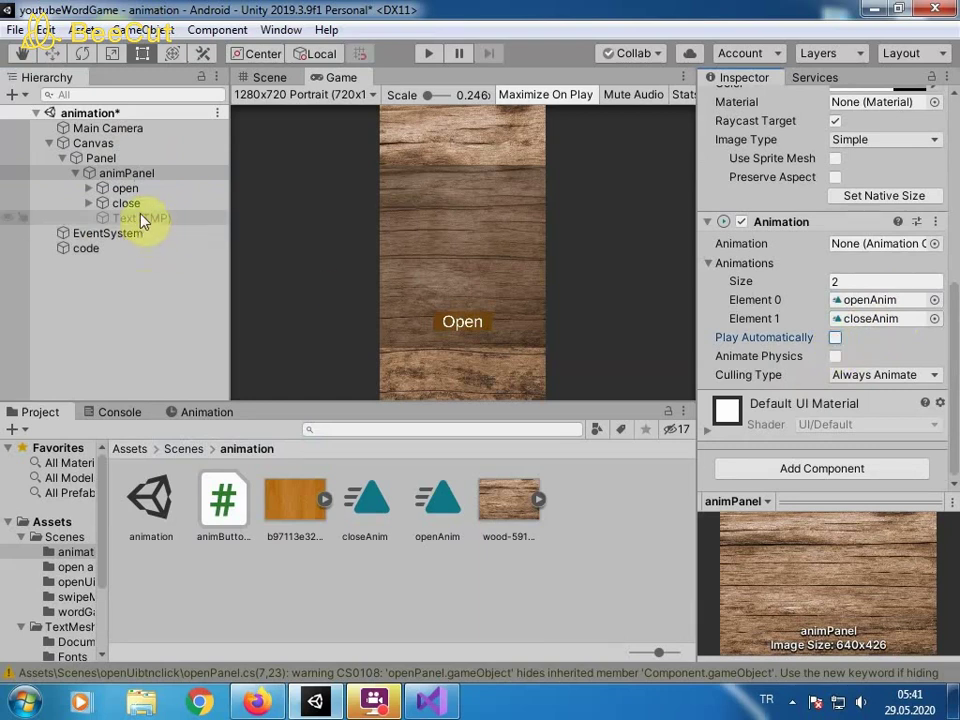
left_click(127, 189)
Give both open and close buttons an On Click entry calling code's animButtons.AnimationPlay
left_click(186, 204, "ctrl")
scroll(793, 229, "down", 4)
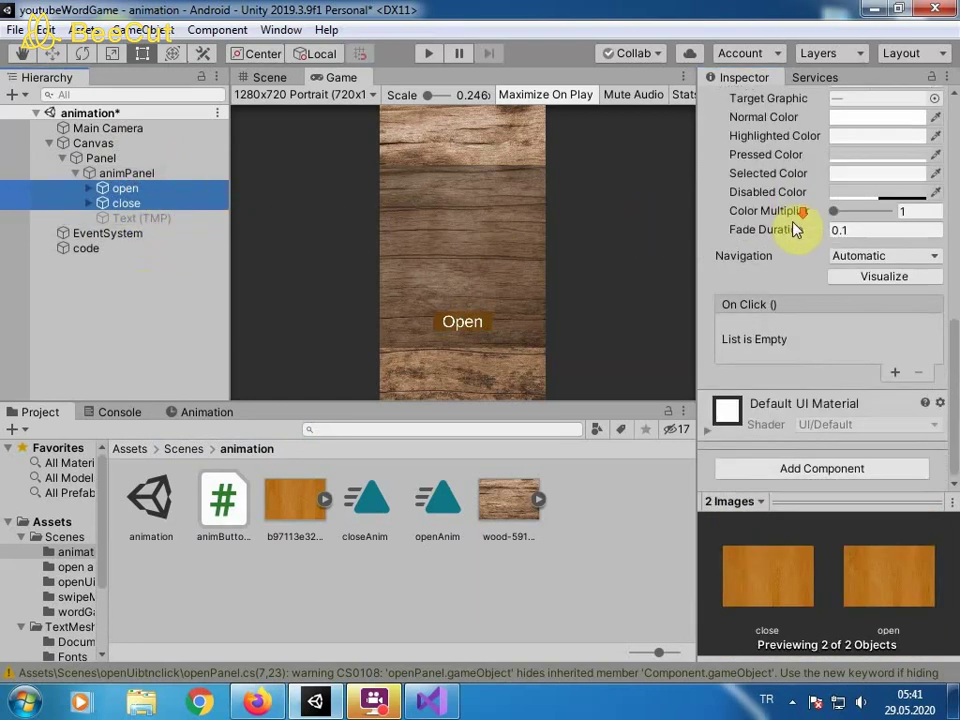
left_click(890, 373)
left_click_drag(150, 249, 739, 347)
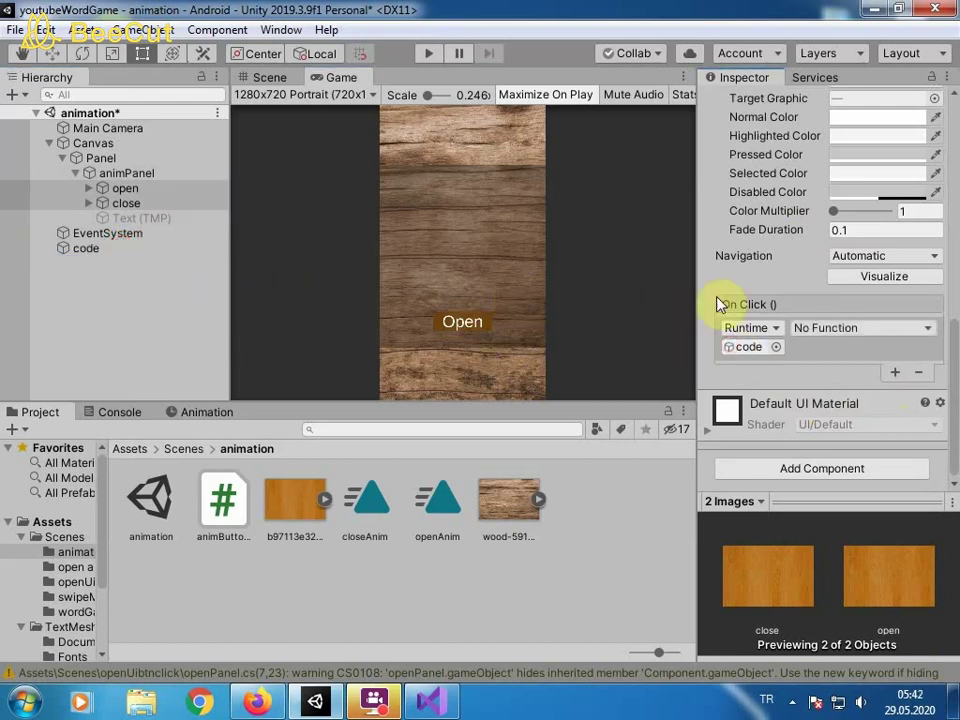
left_click(827, 327)
mouse_move(853, 418)
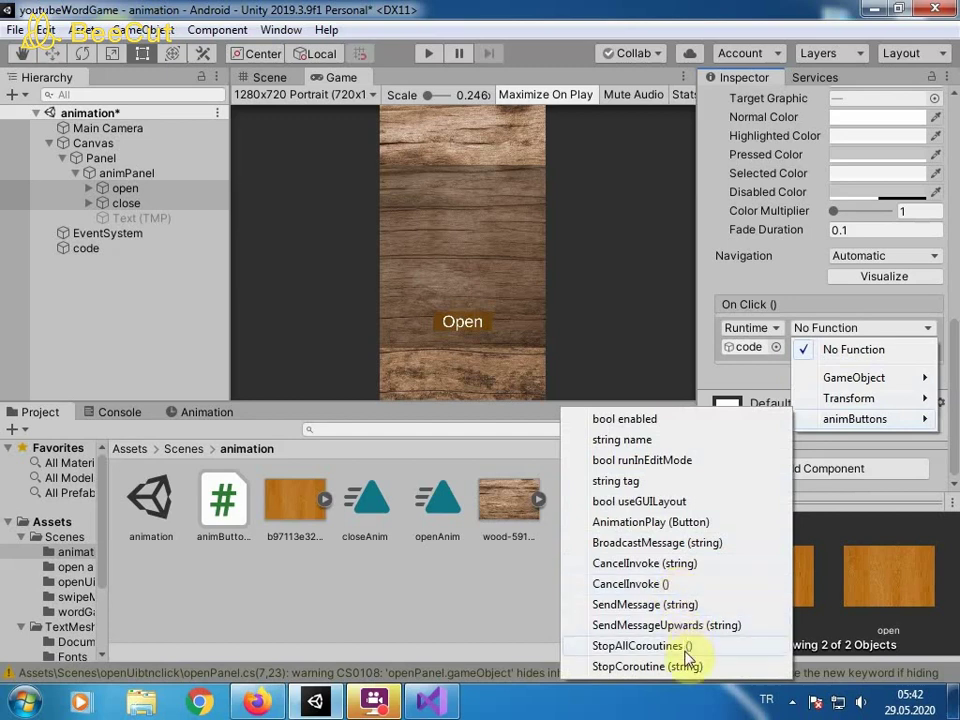
left_click(628, 521)
Set each button as its own AnimationPlay argument, then start Play mode
left_click(178, 306)
left_click(125, 188)
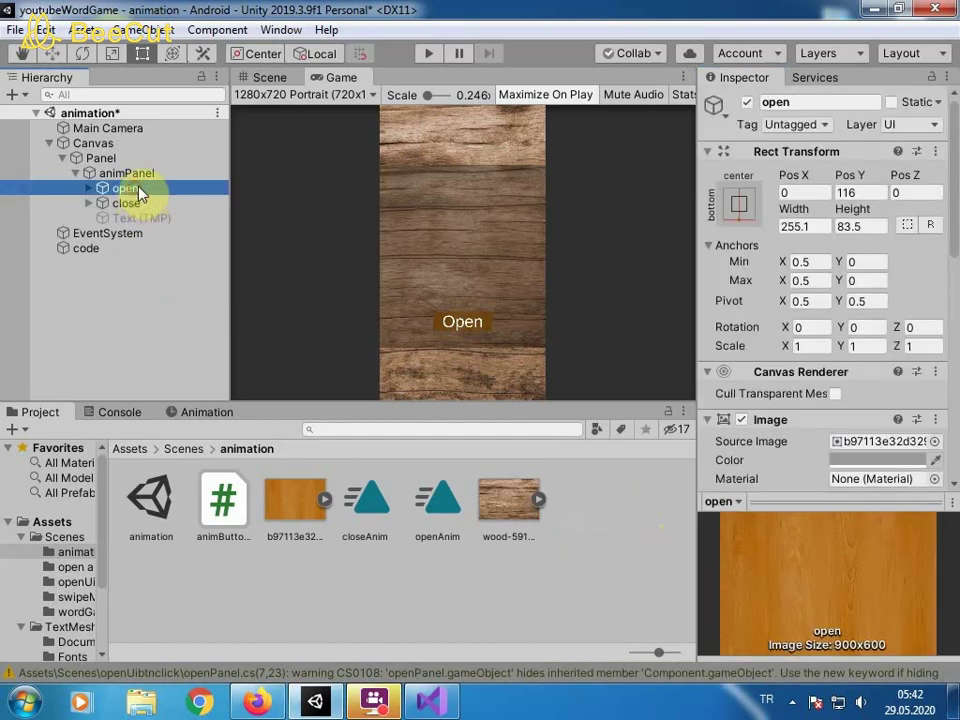
scroll(879, 257, "down", 5)
left_click_drag(125, 188, 870, 347)
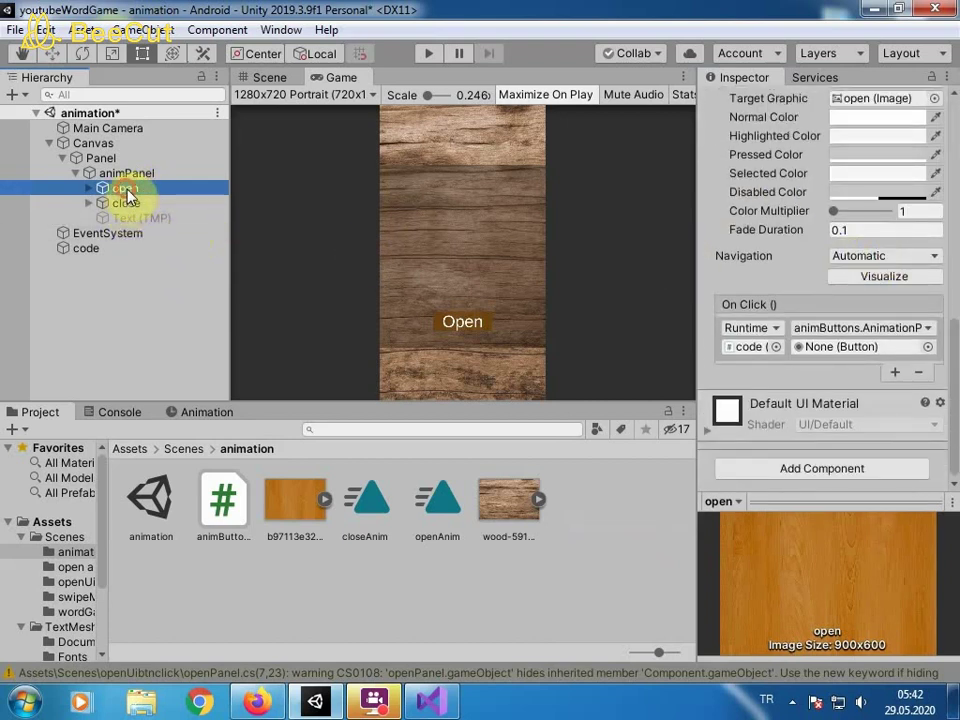
left_click(165, 205)
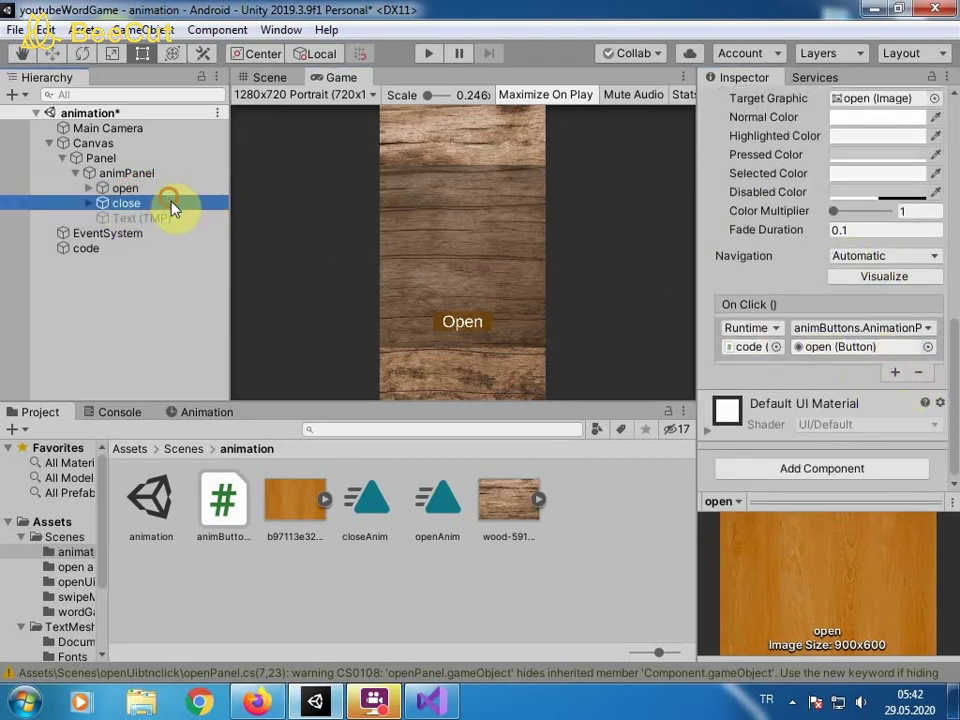
left_click_drag(158, 205, 860, 347)
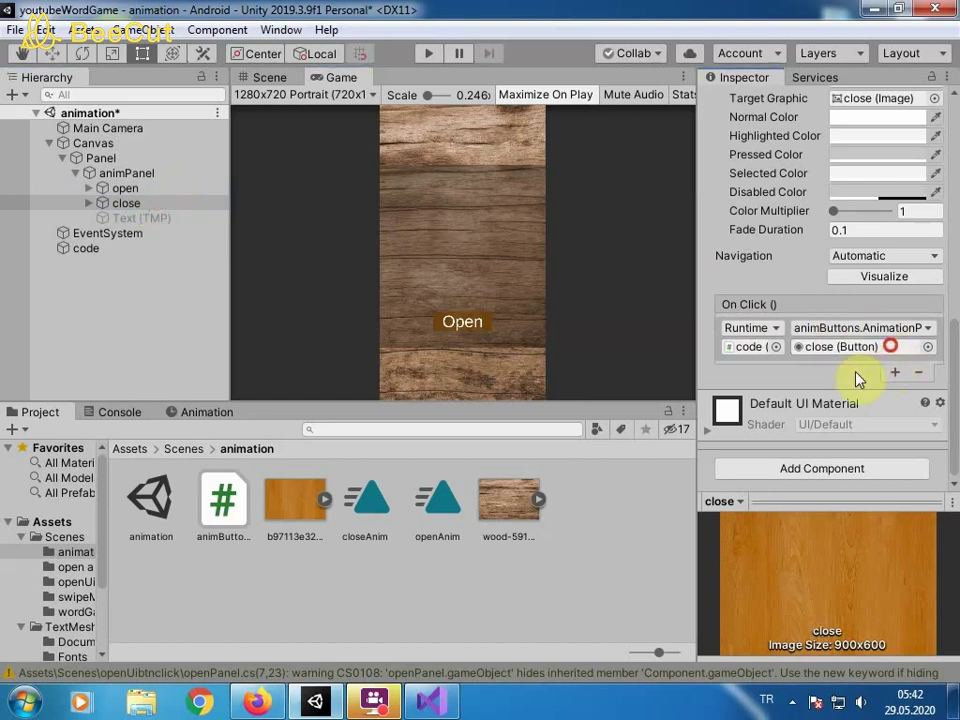
left_click(421, 56)
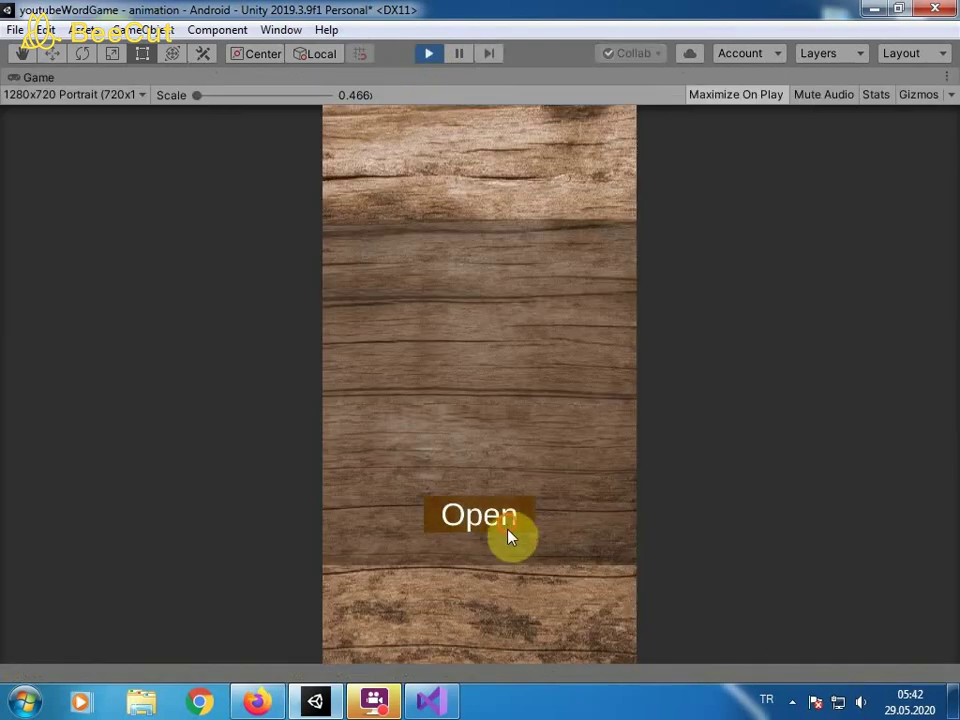
Press Open and Close several times to test the Welcome panel sliding, then stop Play mode
left_click(505, 530)
left_click(531, 622)
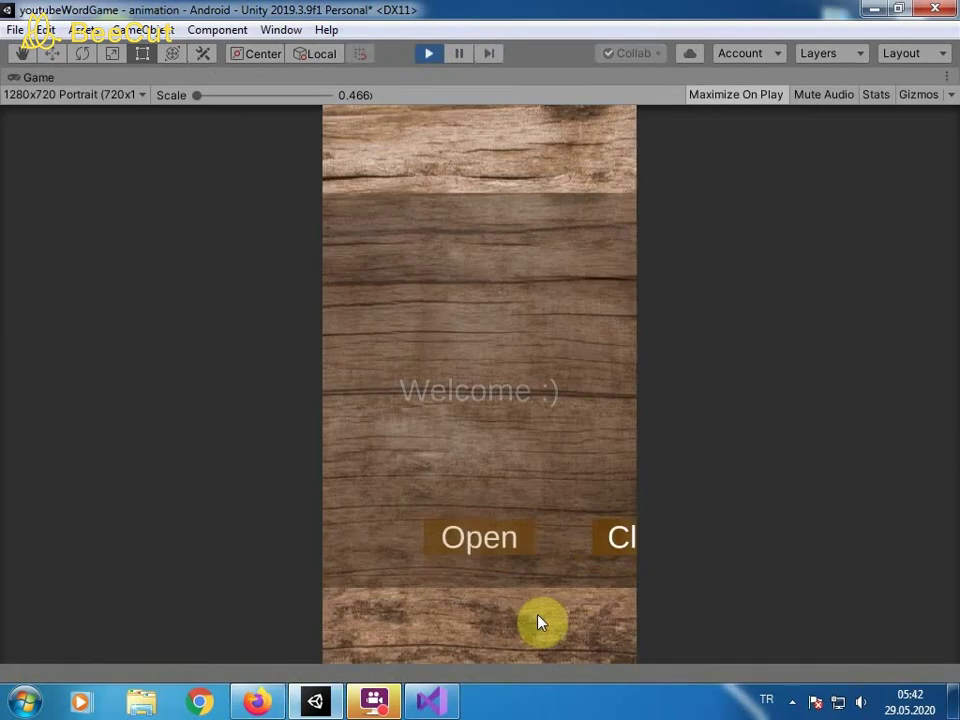
left_click(514, 532)
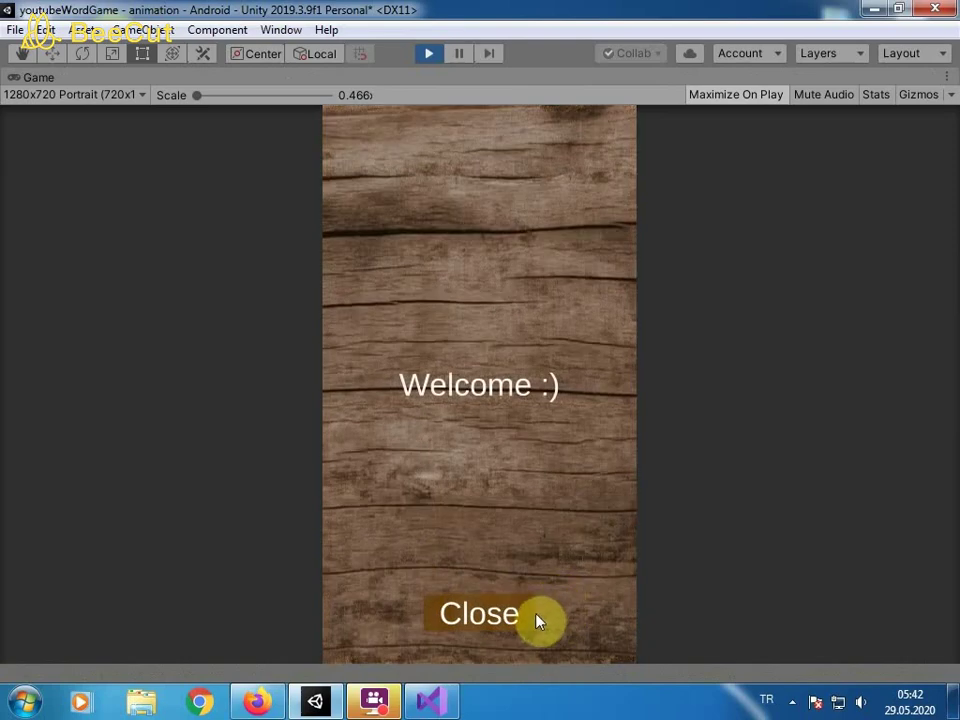
left_click(523, 544)
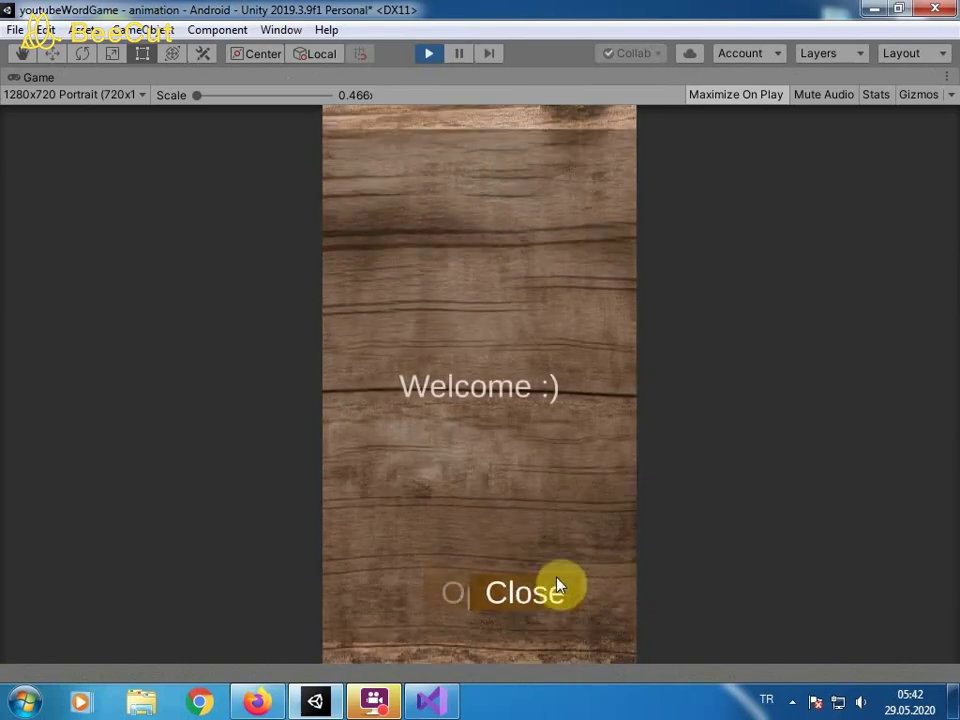
left_click(511, 613)
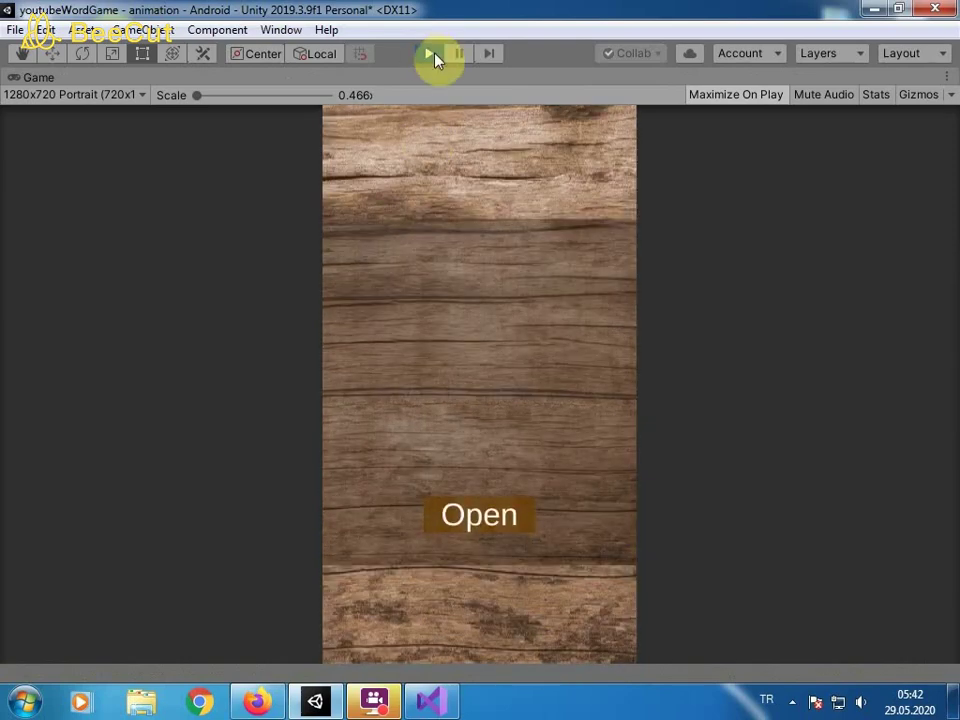
left_click(433, 56)
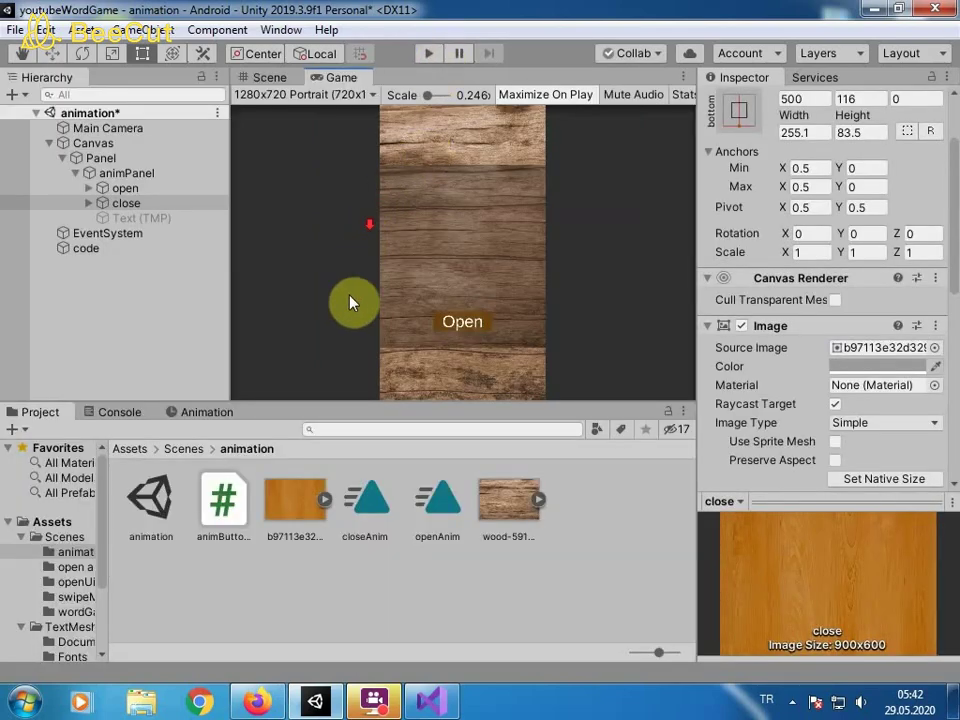